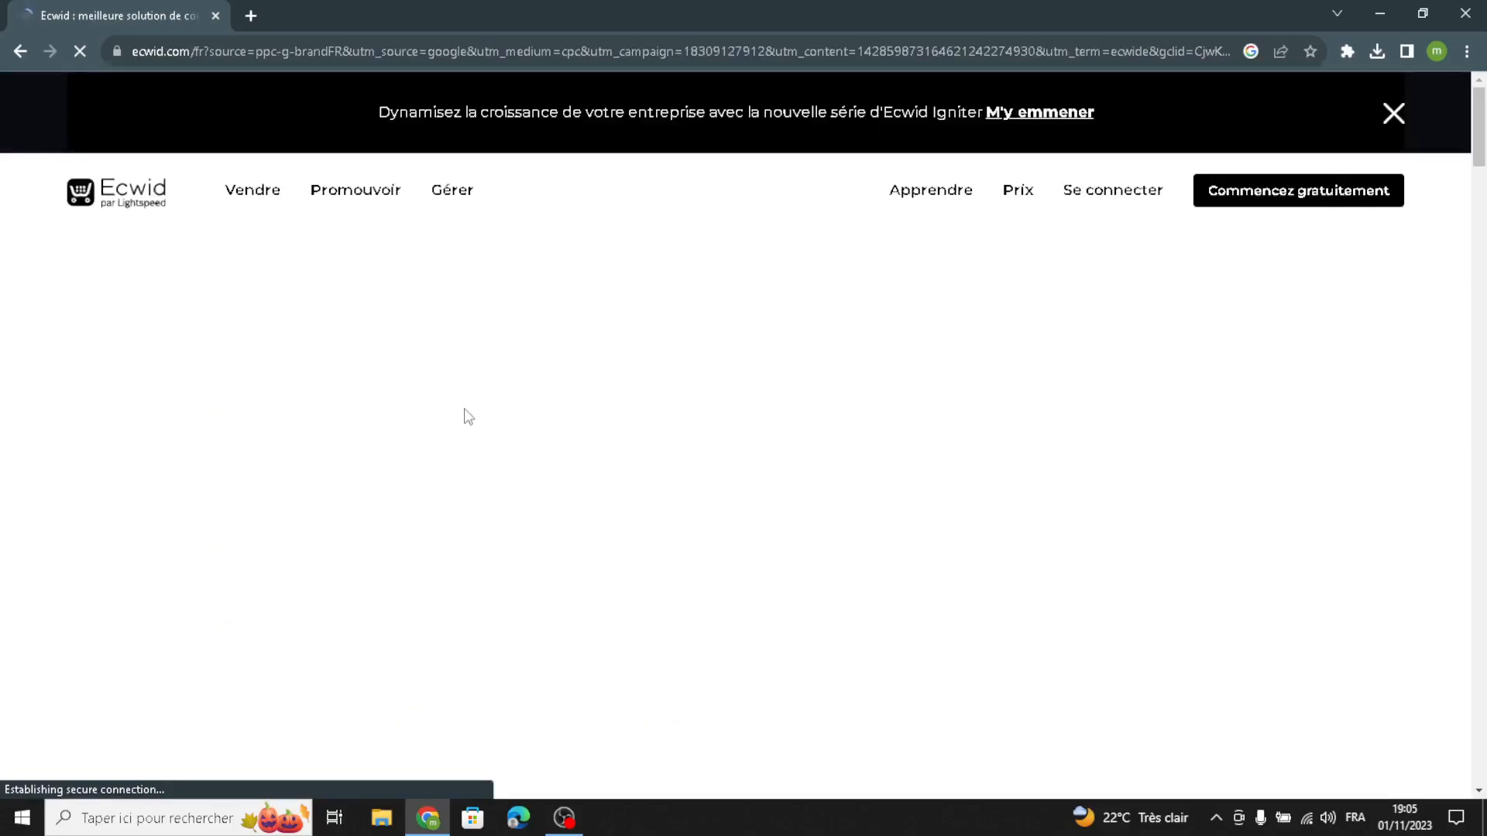
Translate the French Ecwid homepage into English and dismiss the translation prompt.
right_click(601, 399)
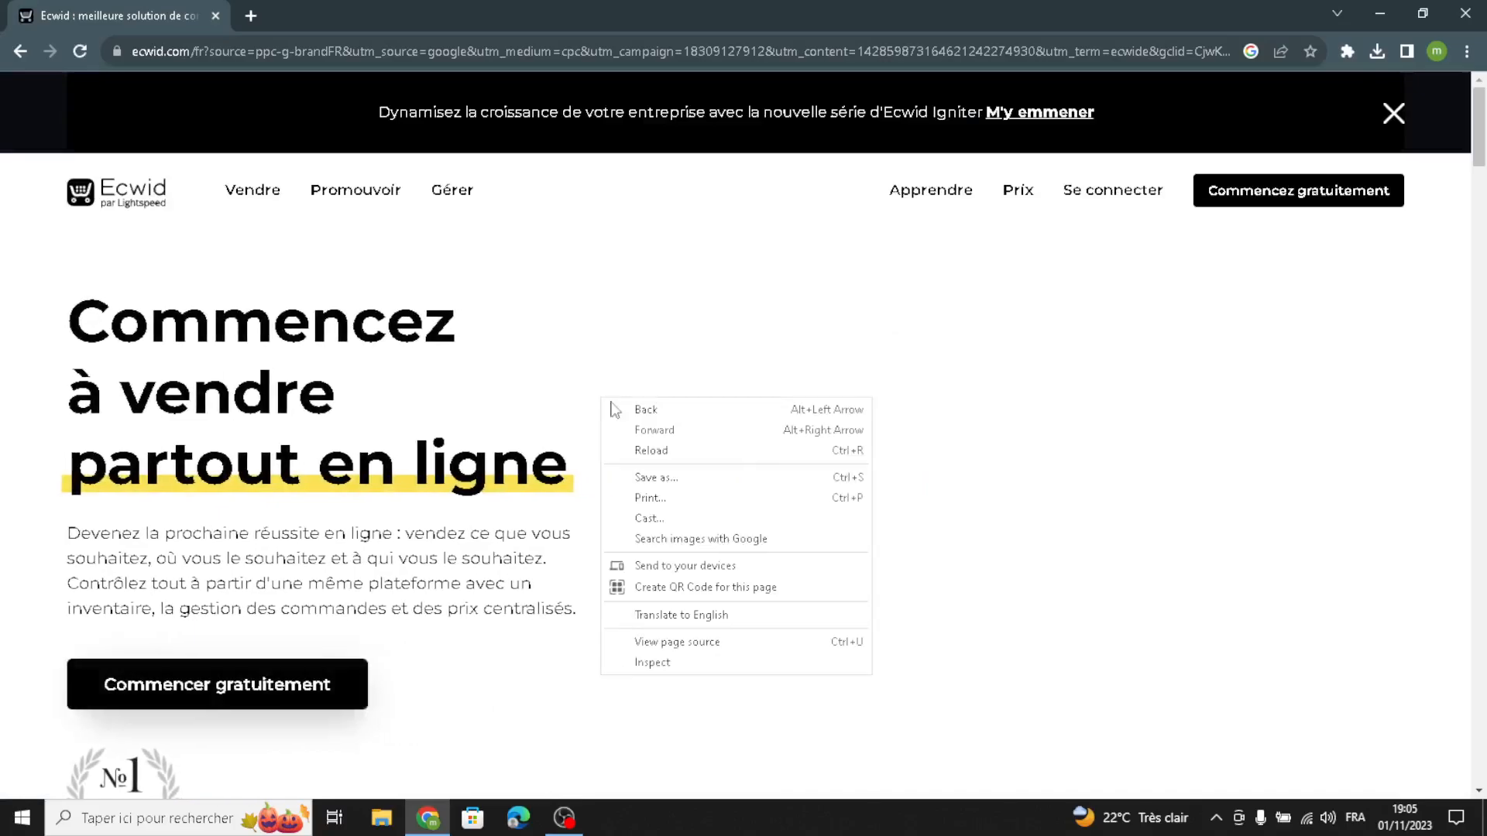
left_click(677, 615)
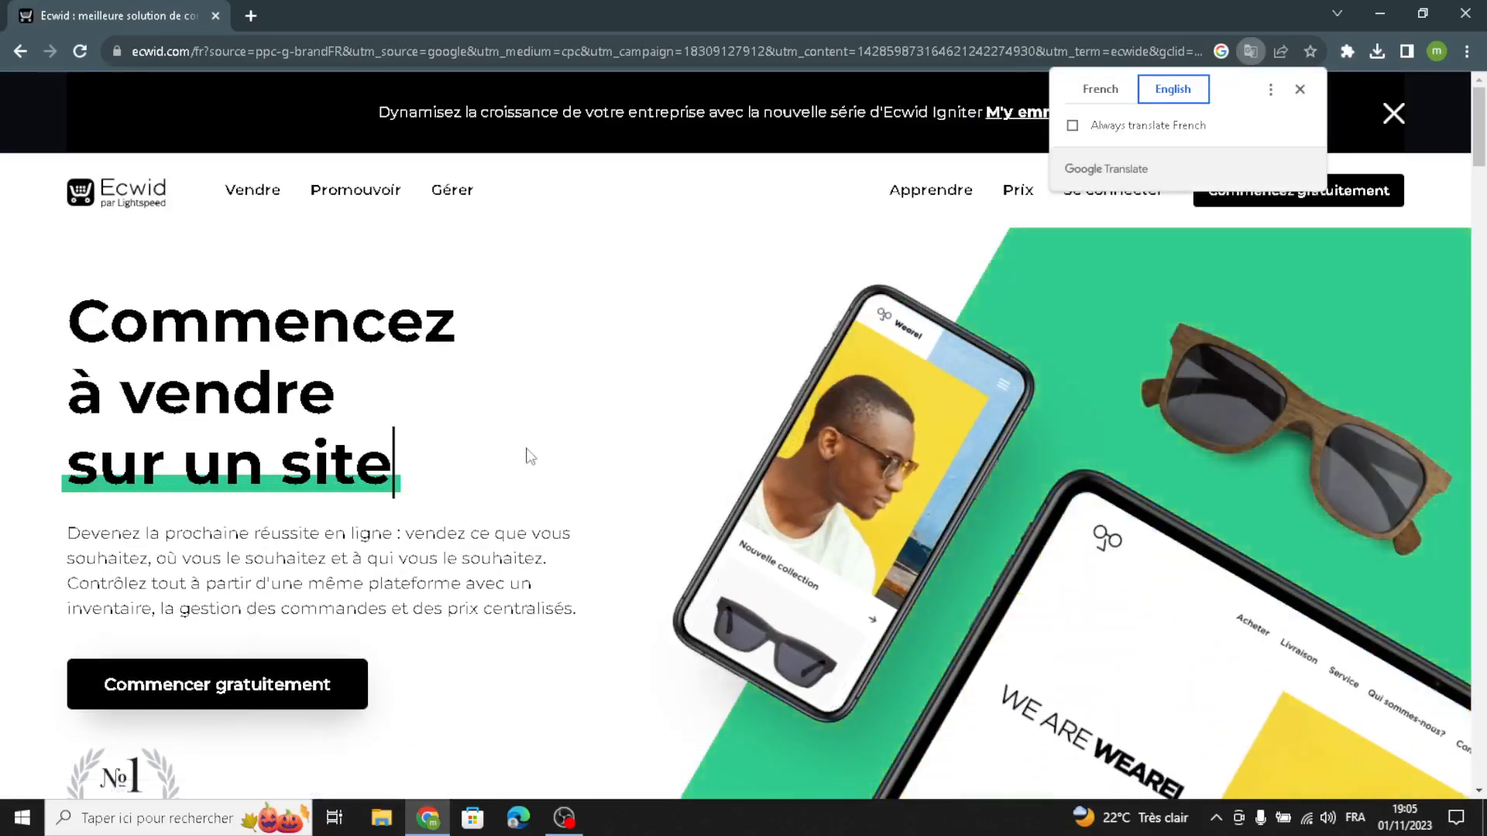
left_click(1299, 89)
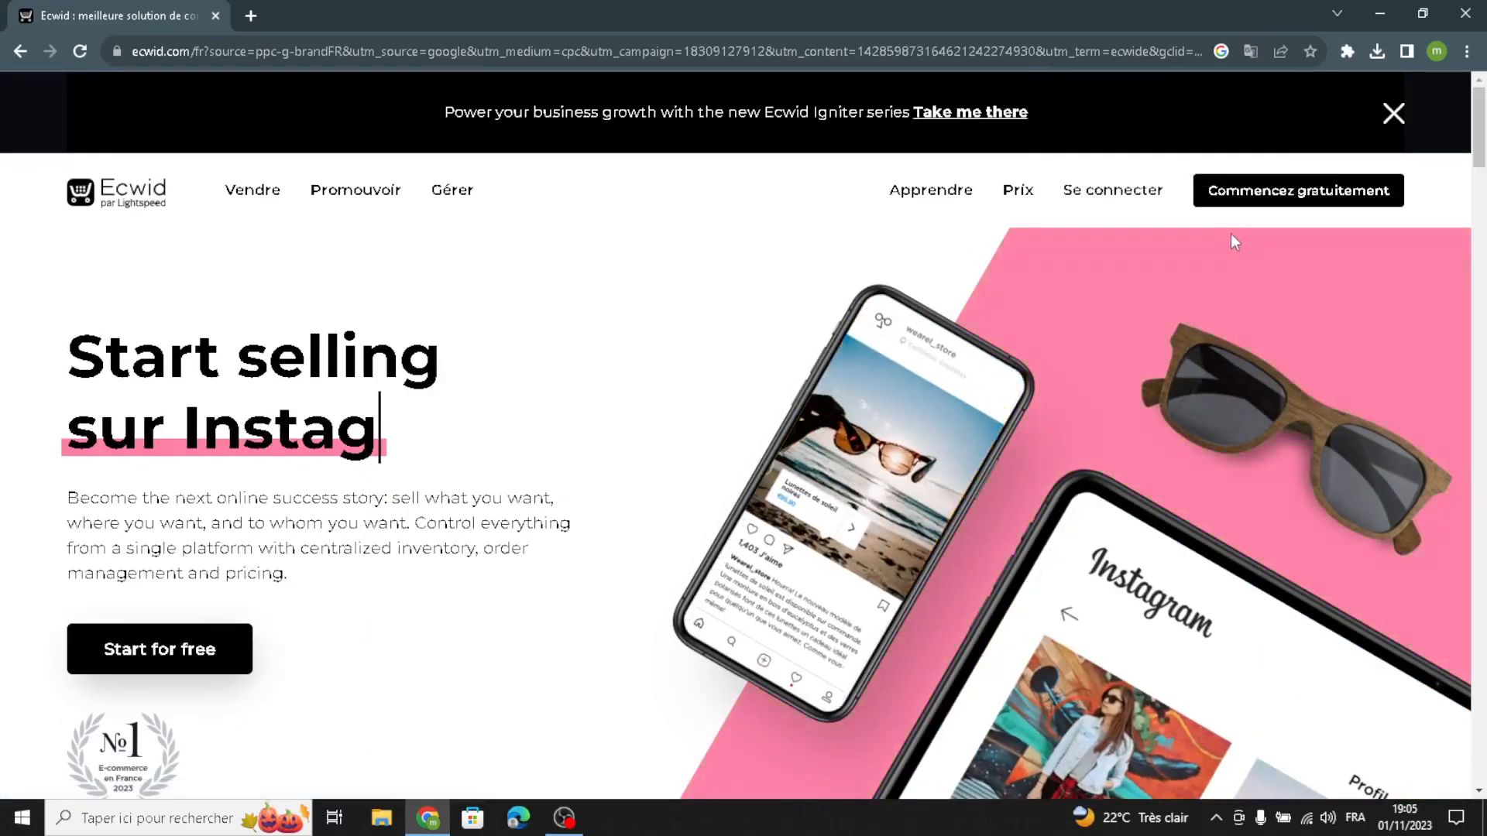
Start a free Ecwid store from the homepage and translate its control panel into English.
left_click(1225, 198)
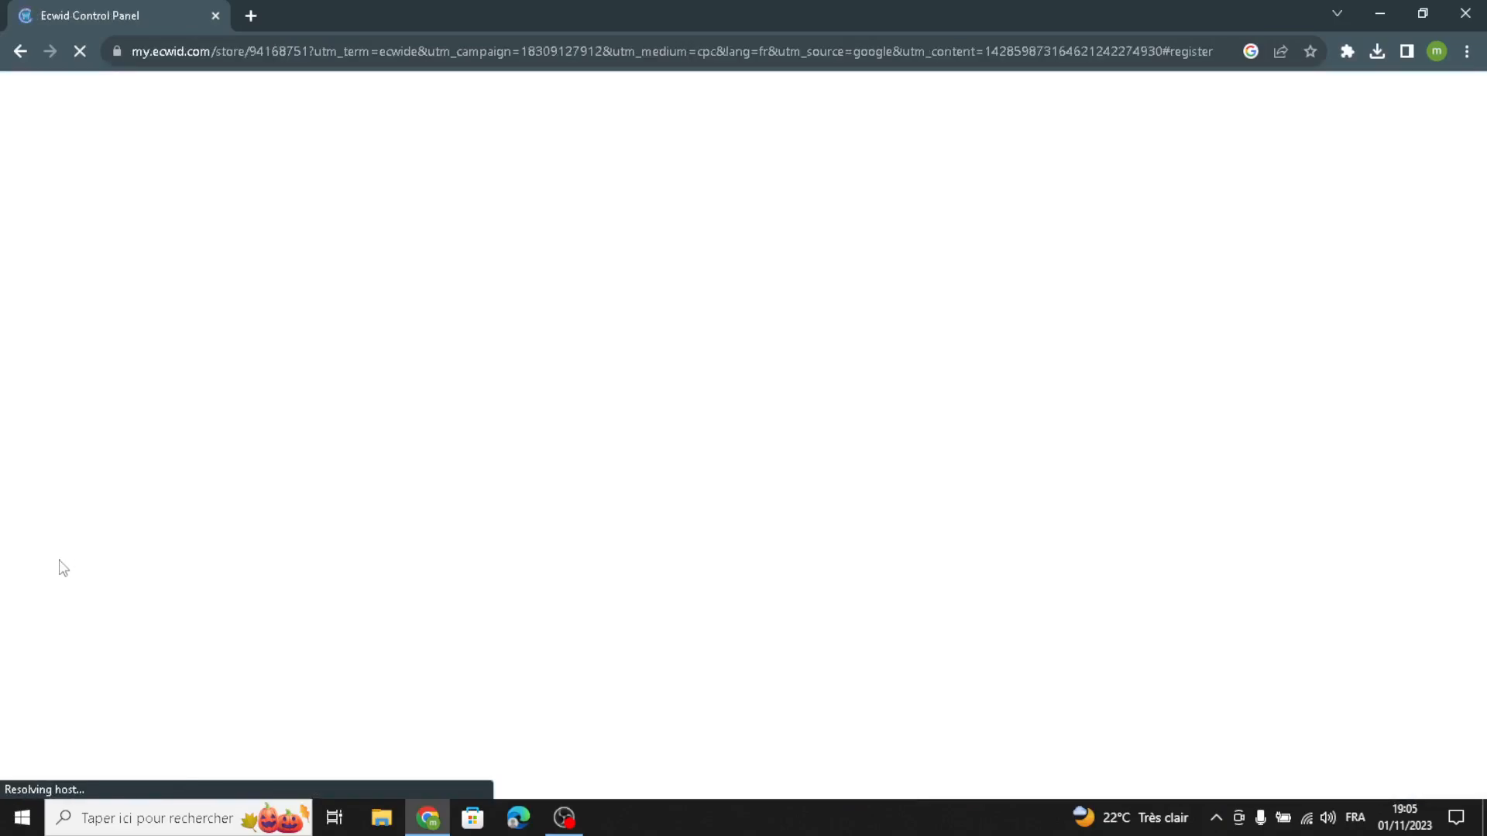
right_click(201, 425)
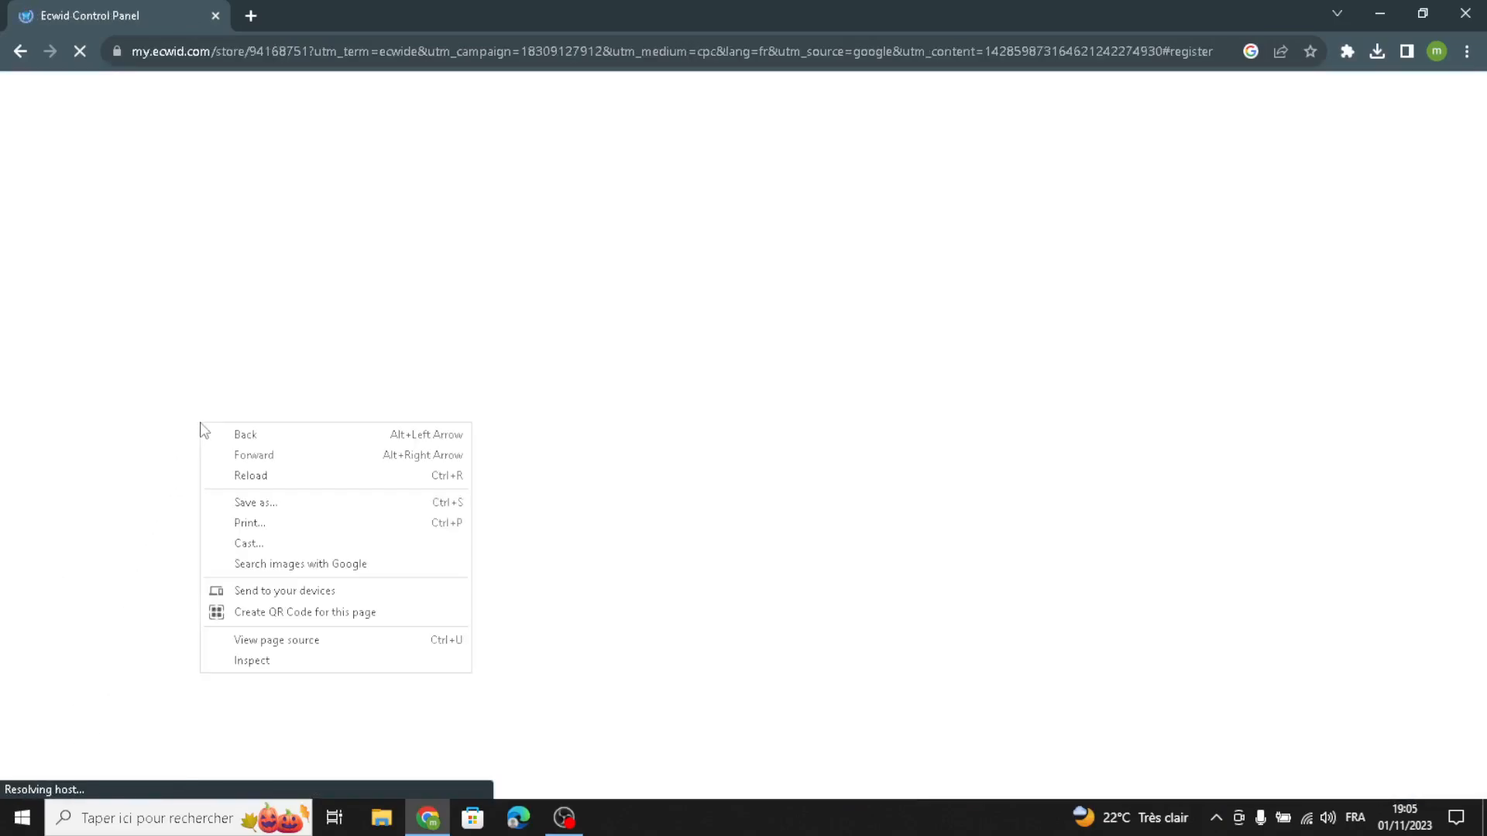
left_click(239, 379)
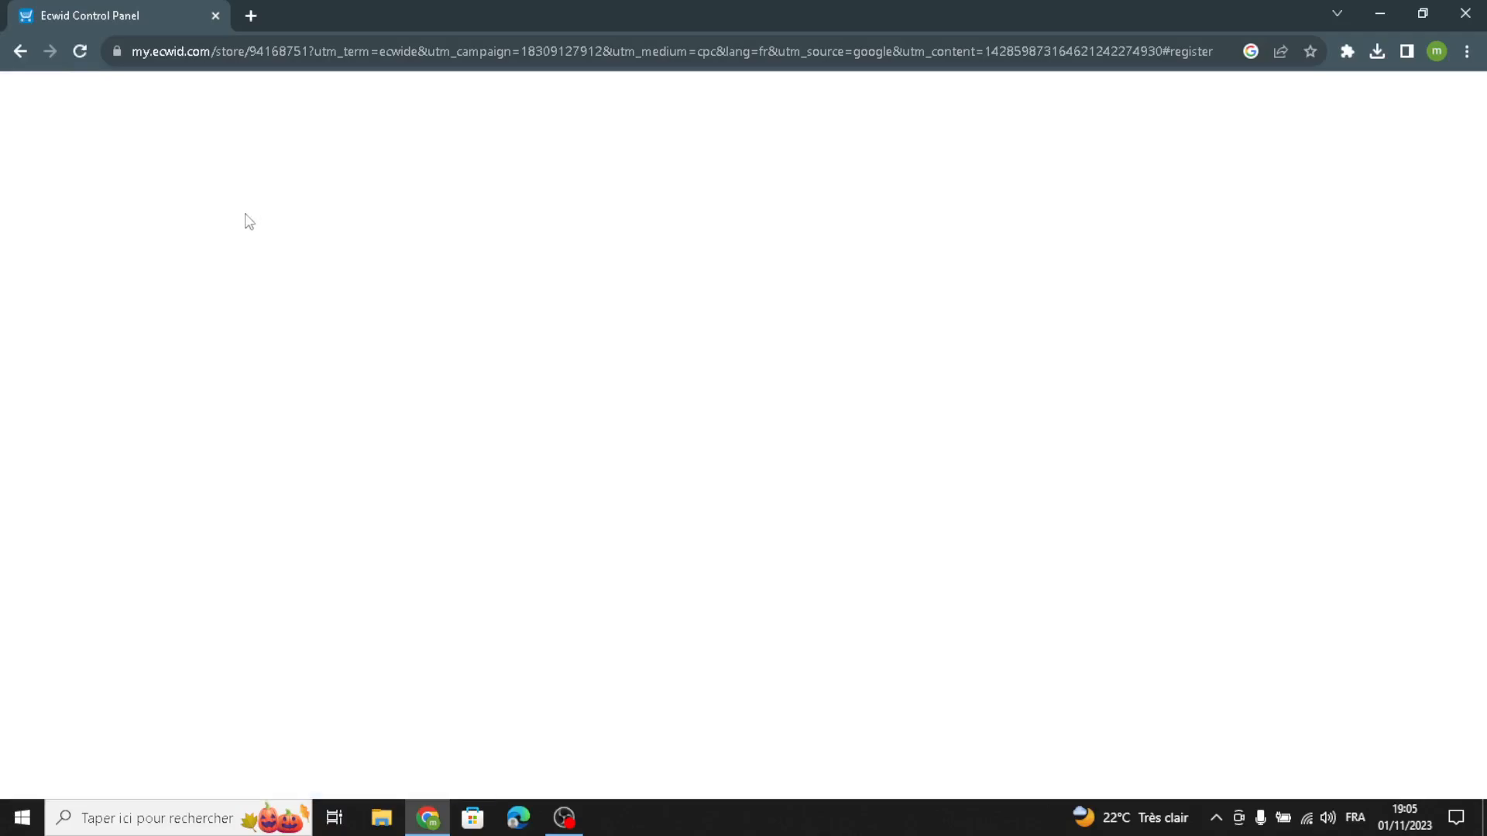
right_click(591, 349)
left_click(639, 565)
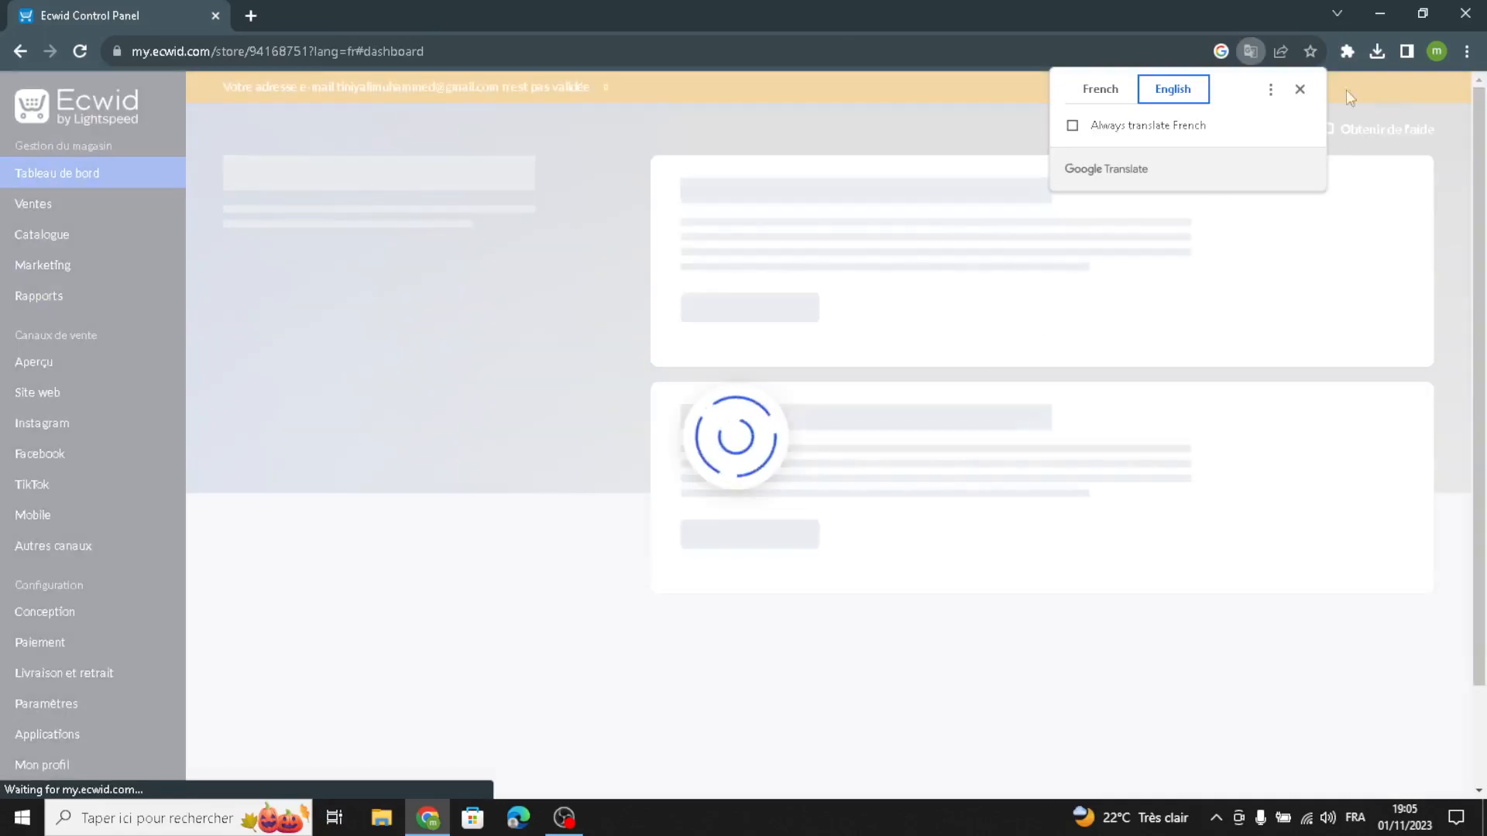
left_click(1301, 91)
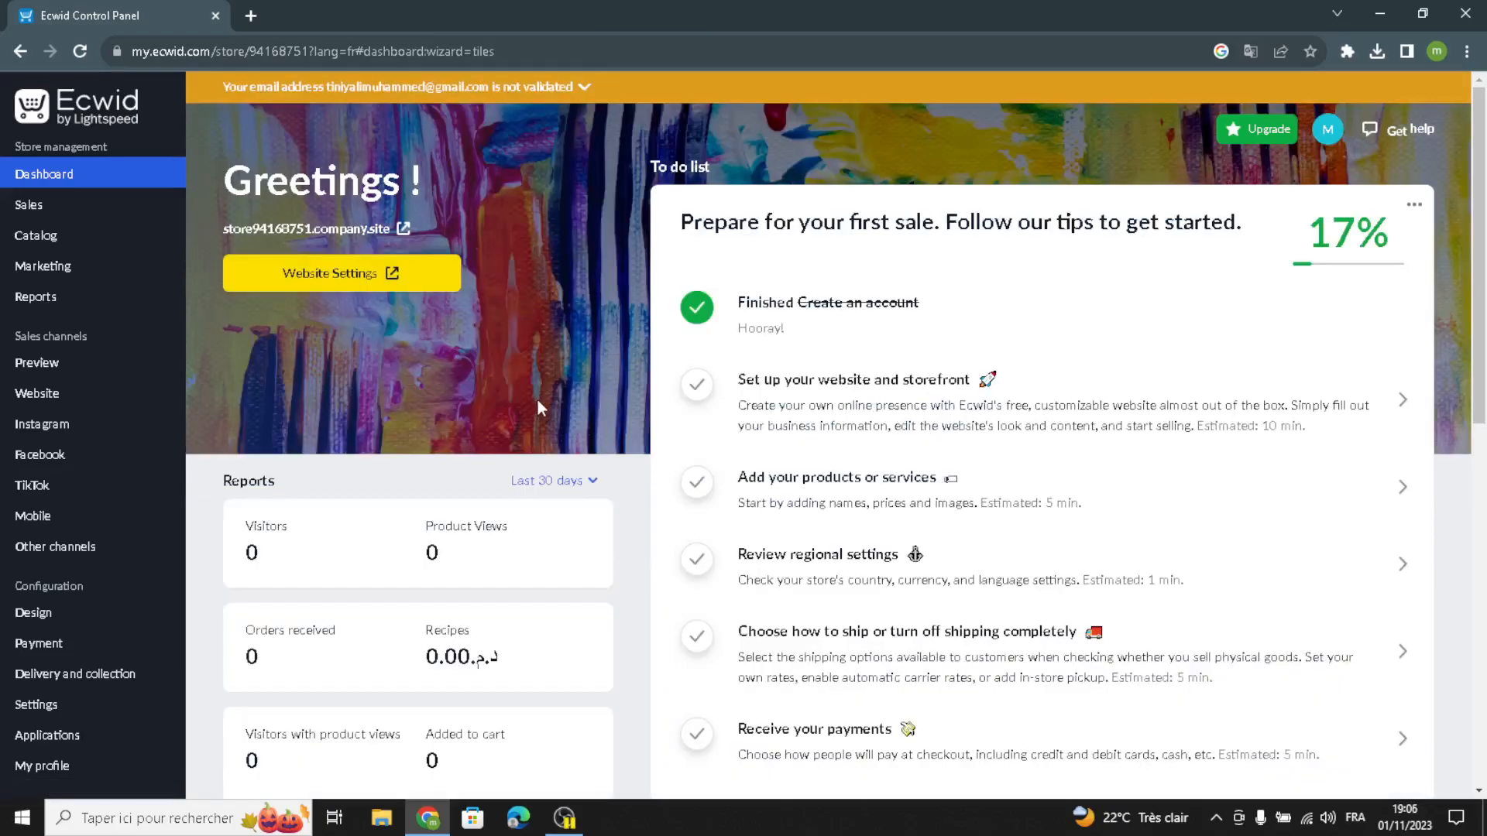
Open the website editor from the storefront setup task and filter the site templates to Electronics.
left_click(799, 415)
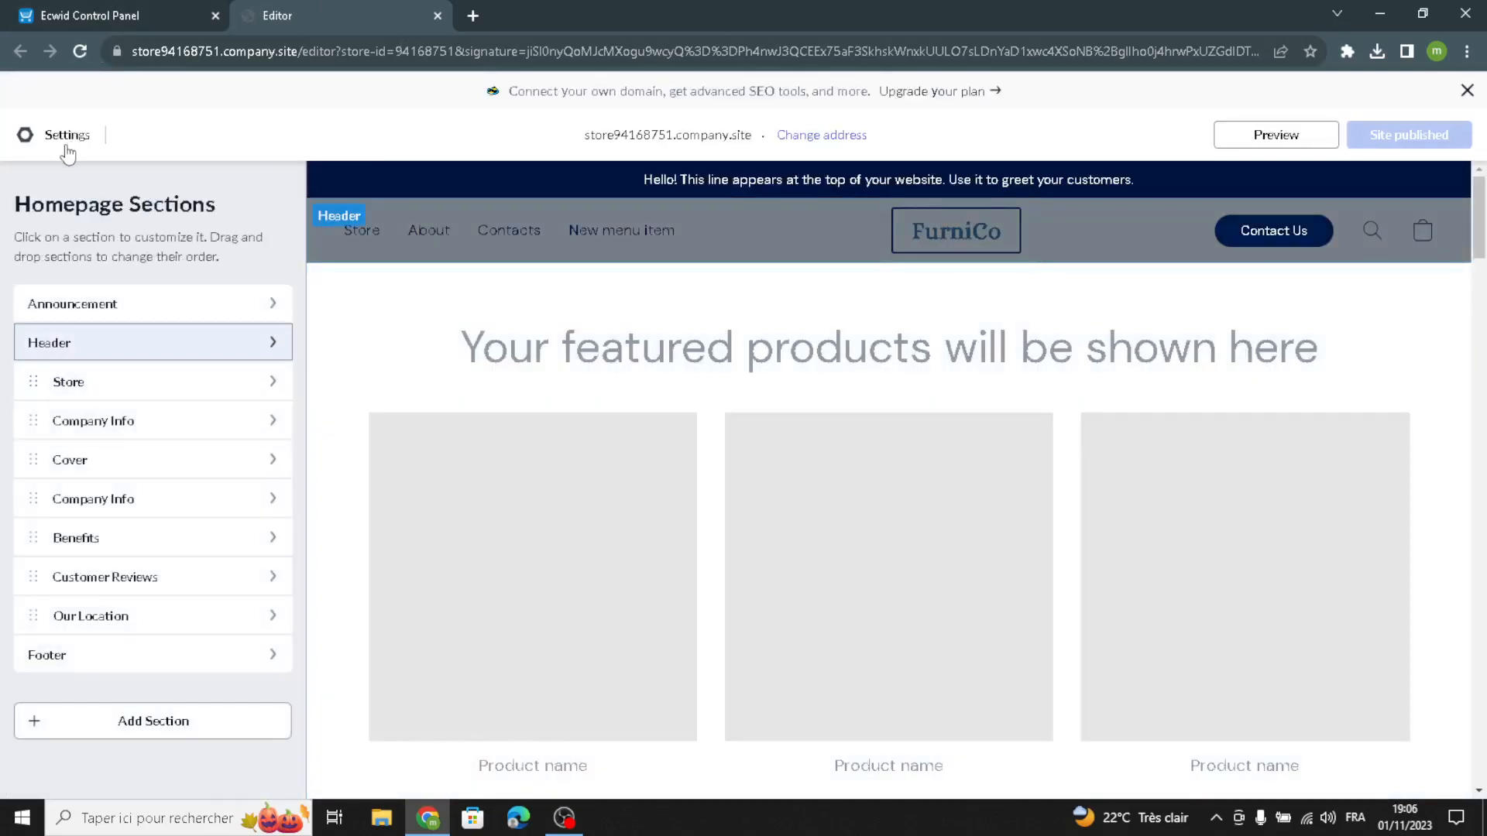
left_click(67, 153)
left_click(375, 310)
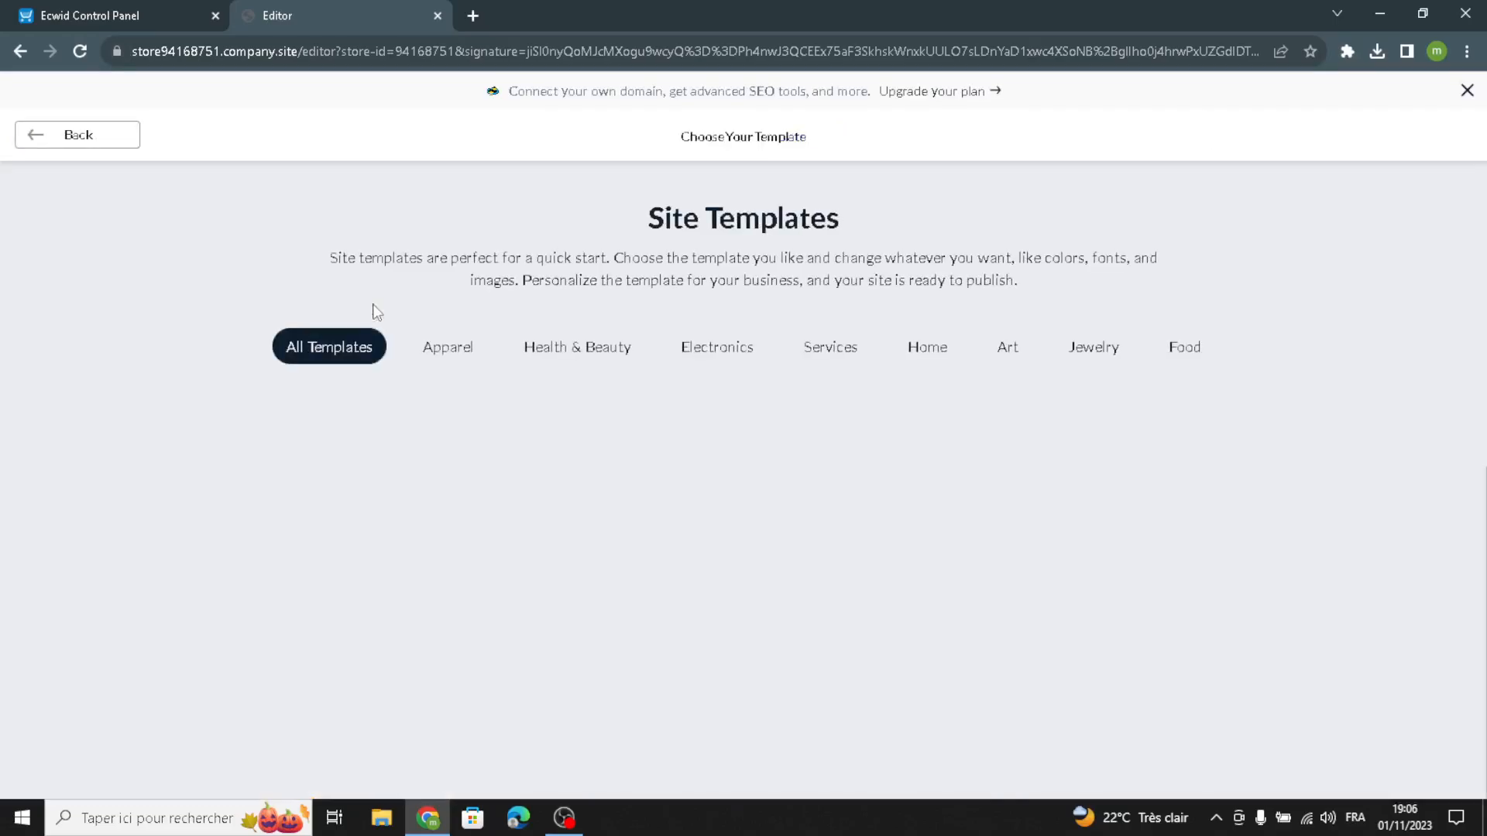
left_click(716, 350)
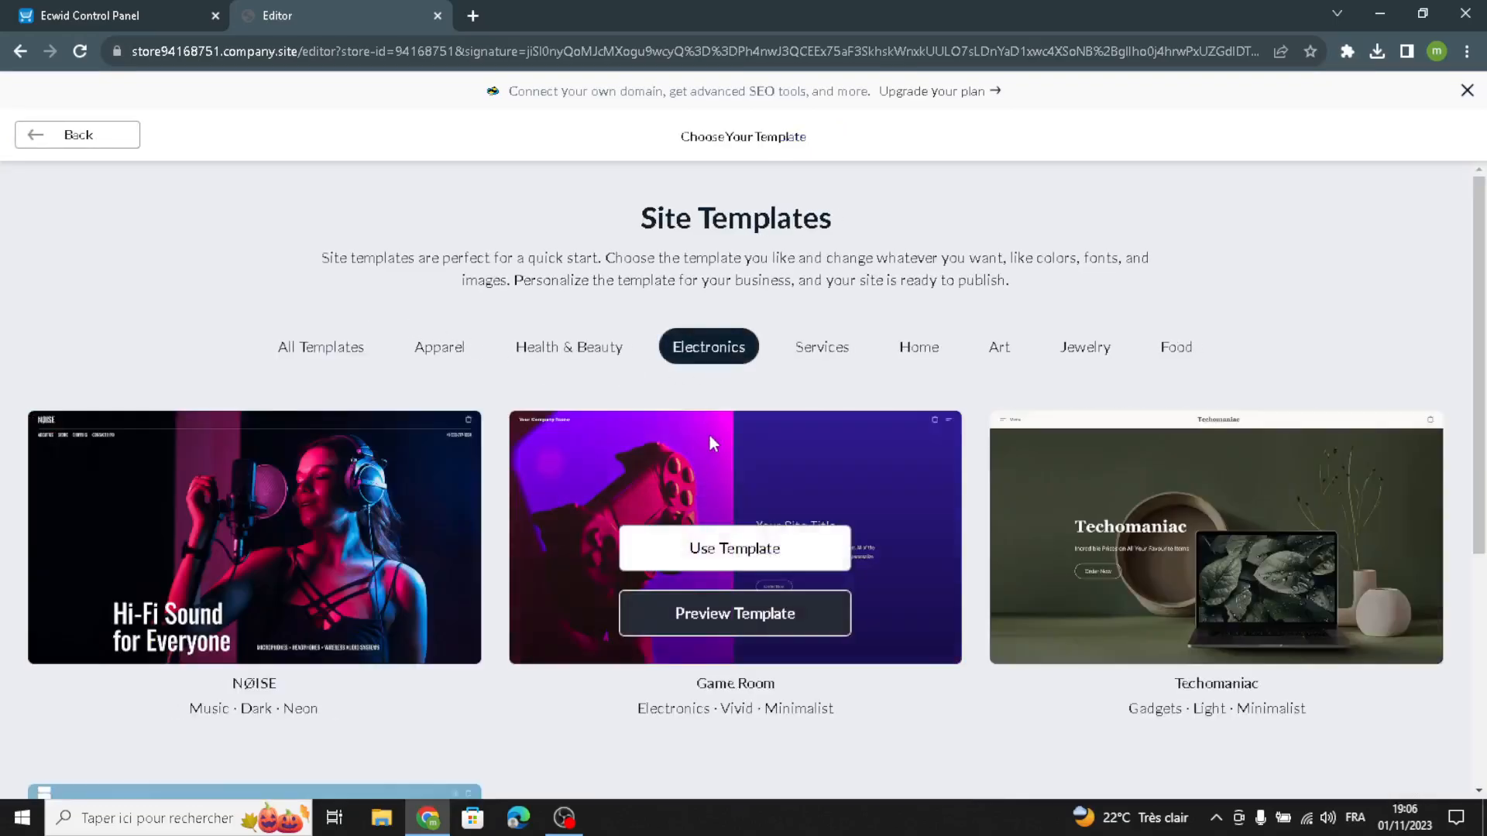
Look through the Electronics templates and apply the Game Room template to the site.
scroll(751, 540, "down", 5)
scroll(759, 536, "up", 5)
scroll(748, 551, "down", 5)
scroll(709, 602, "up", 5)
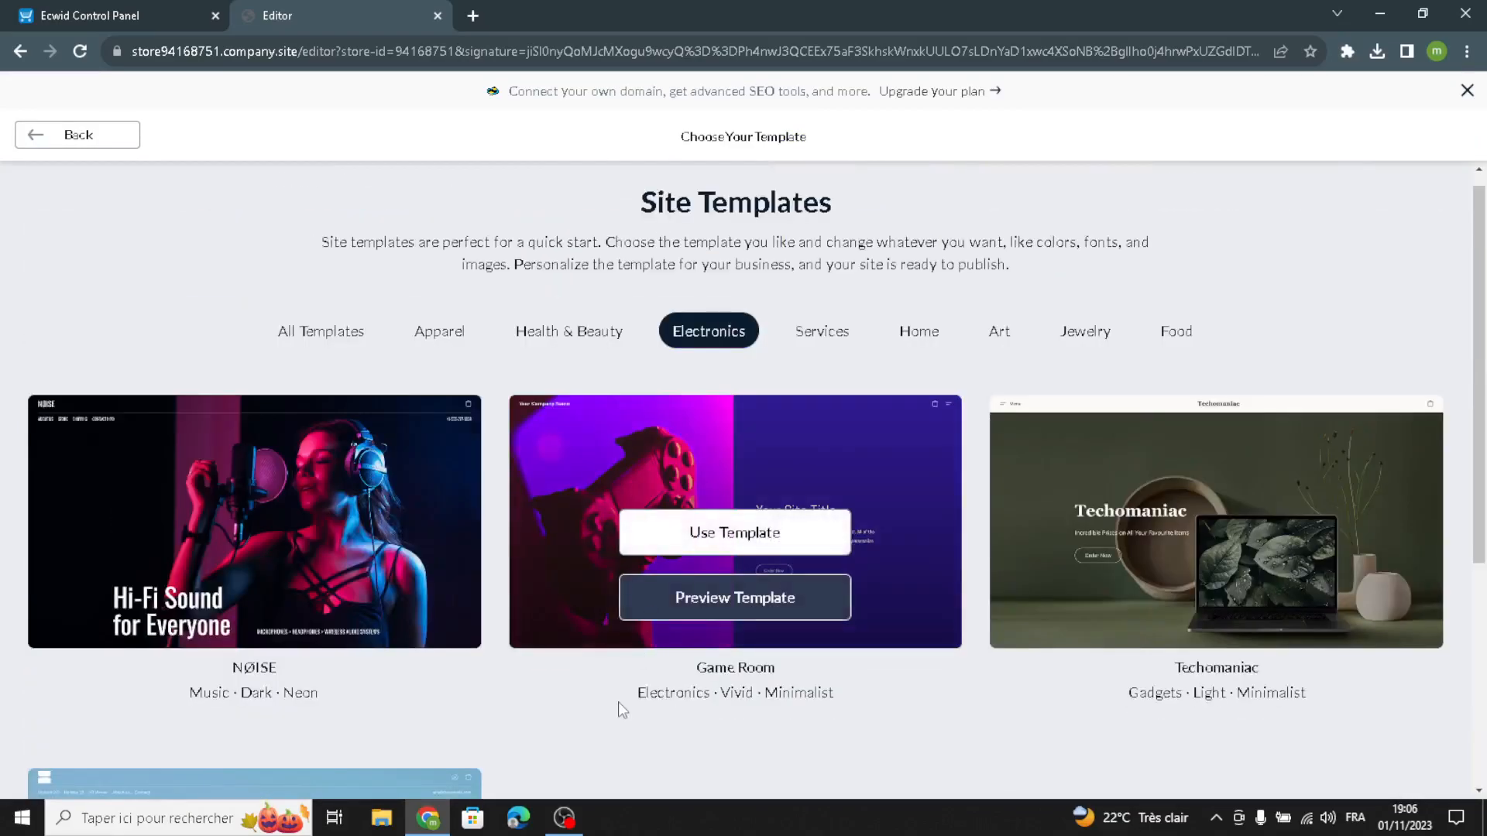
scroll(617, 702, "down", 3)
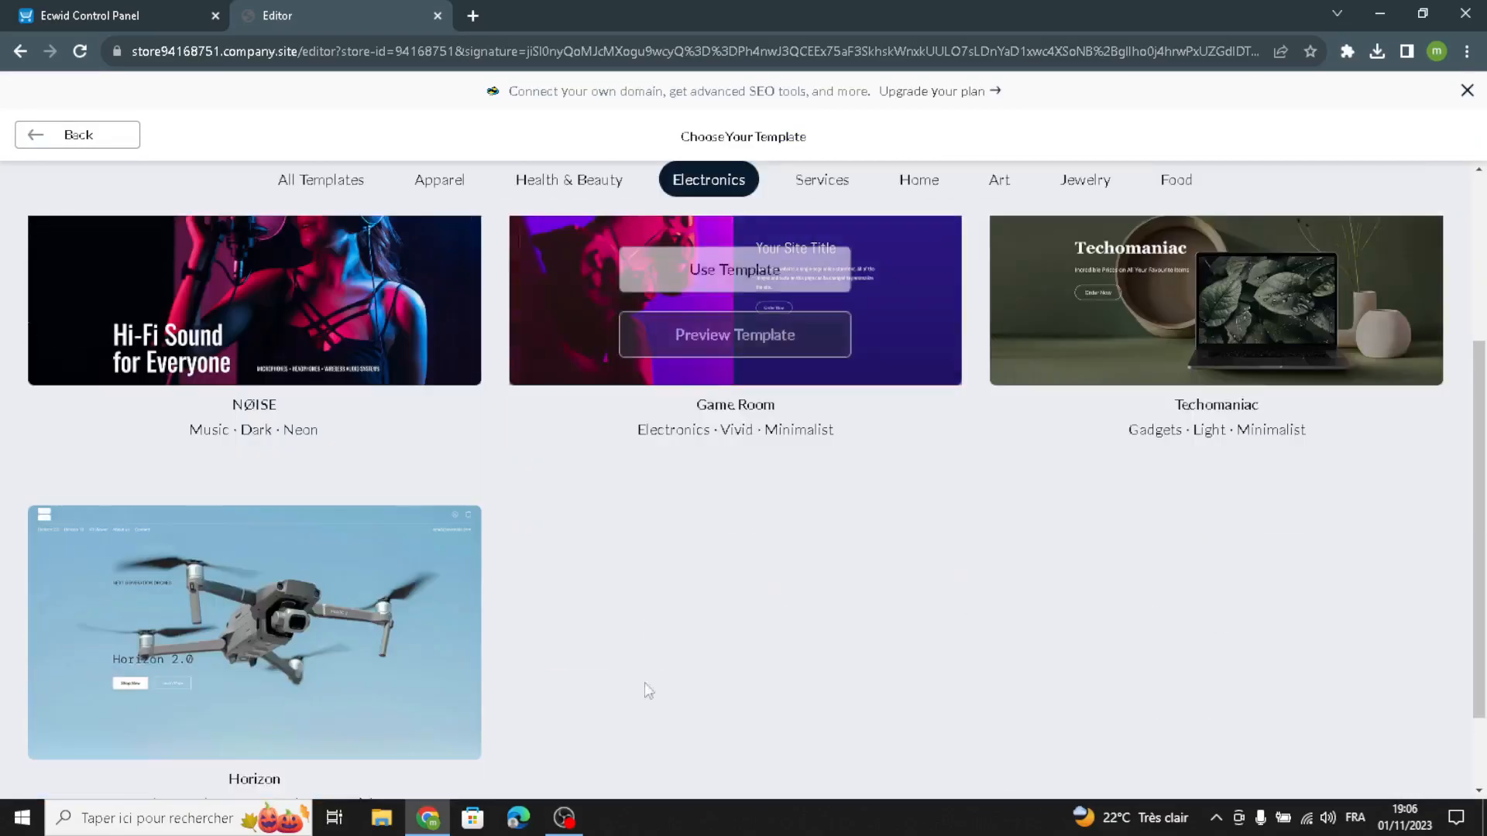
scroll(664, 521, "up", 3)
scroll(660, 541, "down", 4)
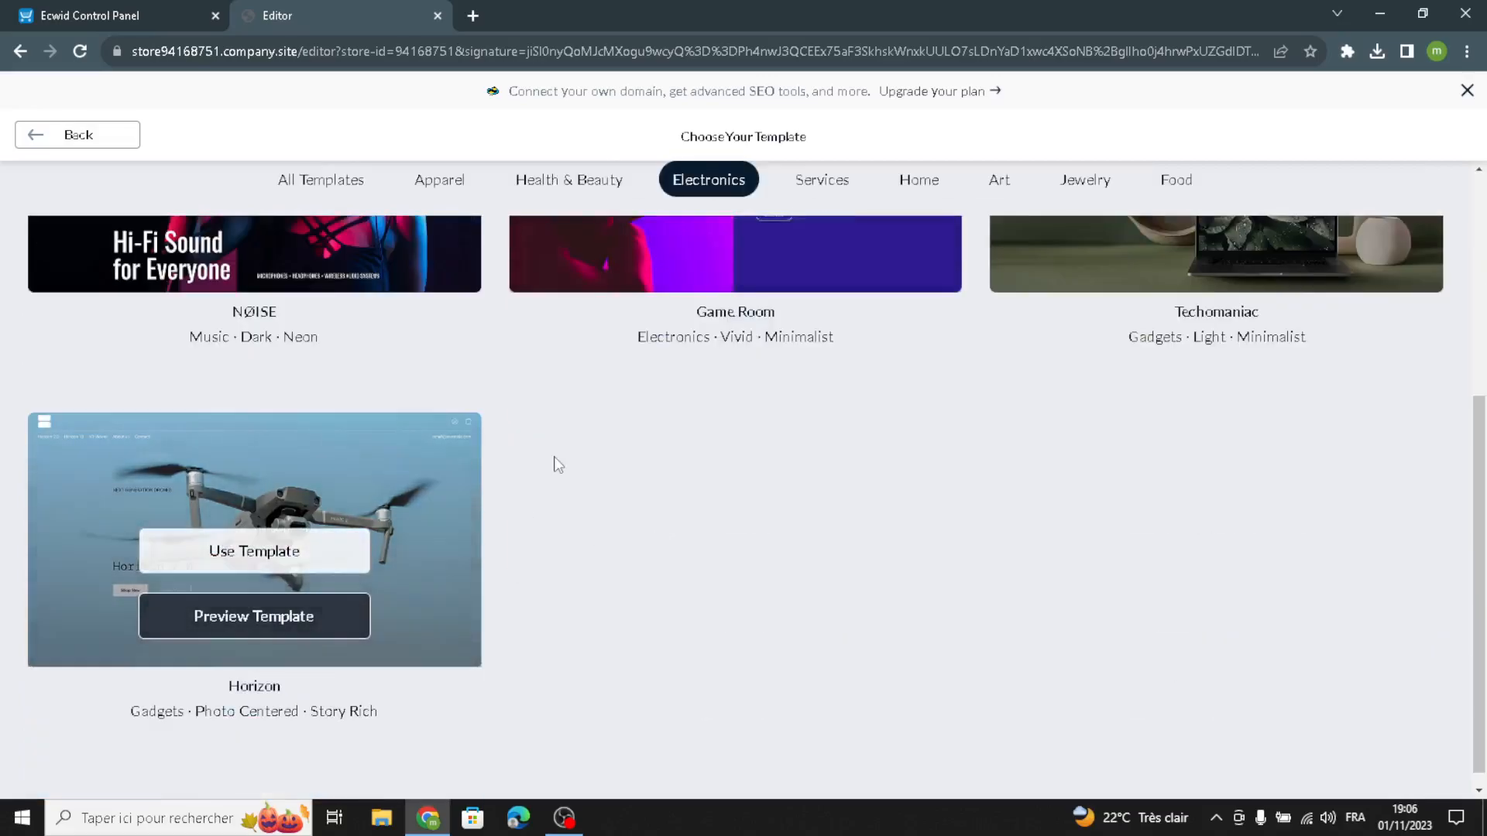
scroll(556, 465, "up", 3)
left_click(734, 457)
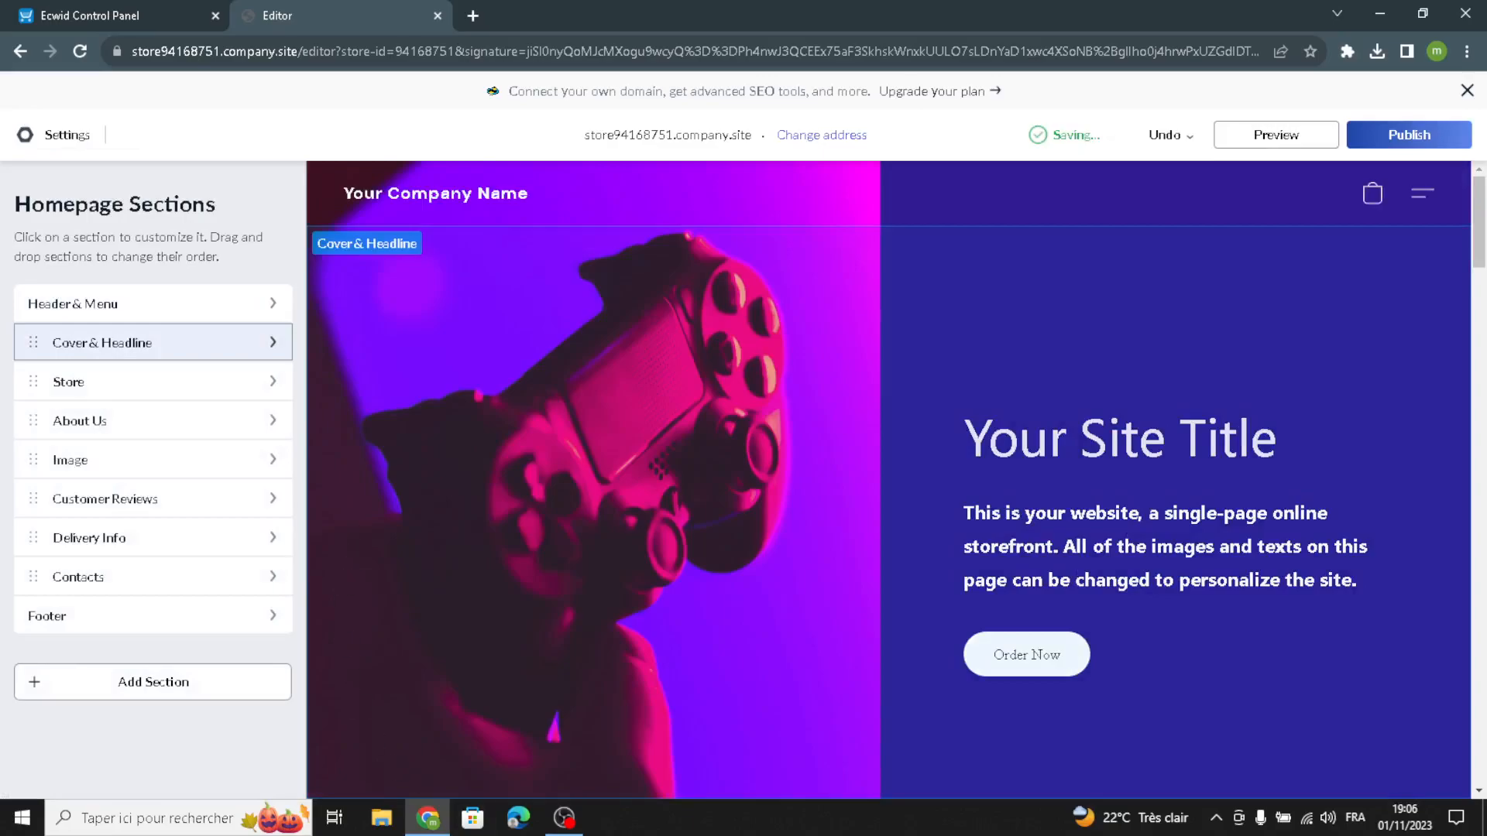
Replace the site logo text in the Header & Menu section with "ElecAcc".
left_click(51, 306)
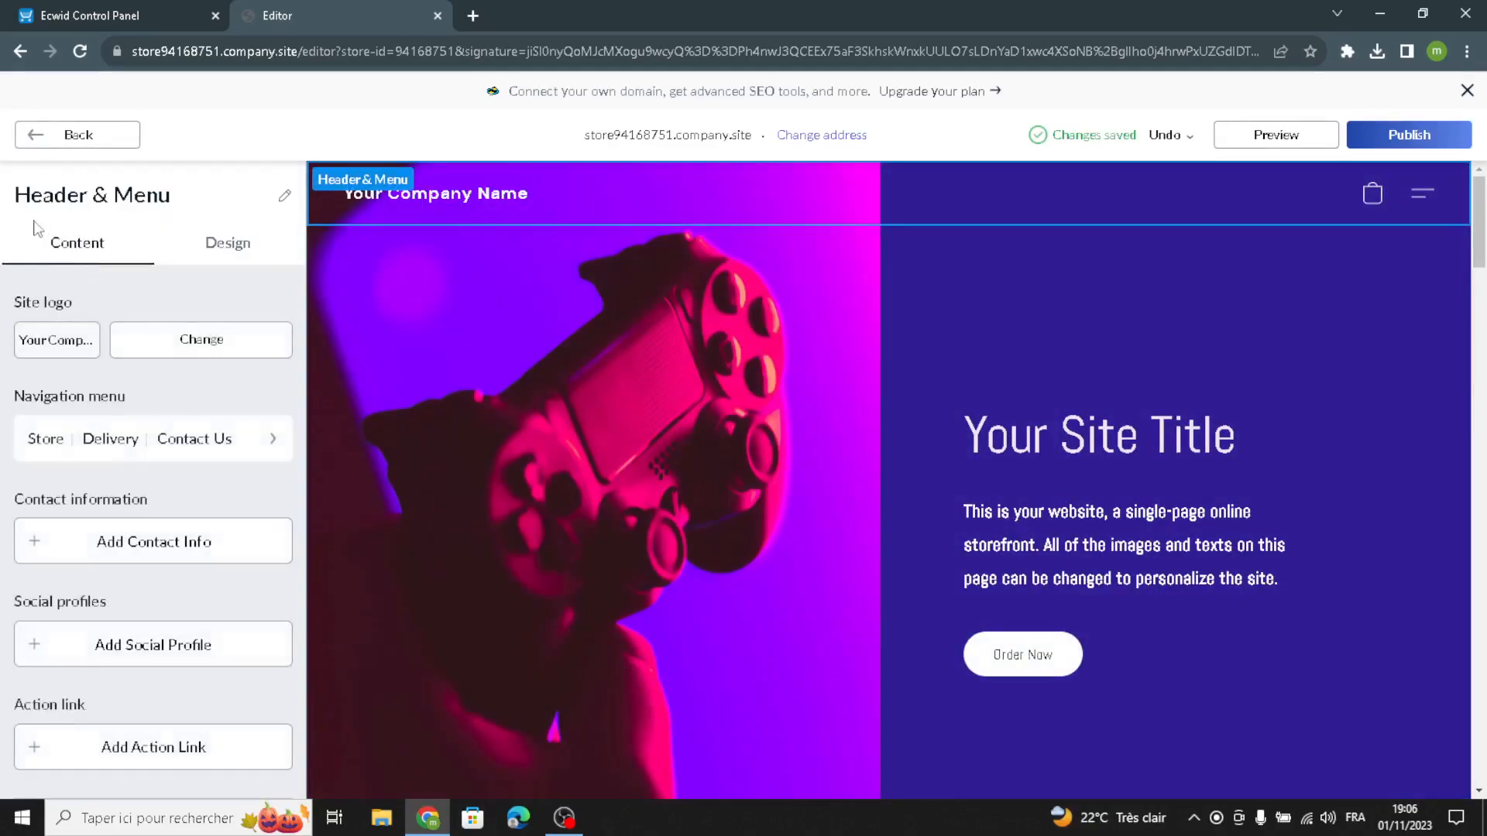
left_click(44, 338)
left_click_drag(147, 389, 4, 384)
type("ElecAcc")
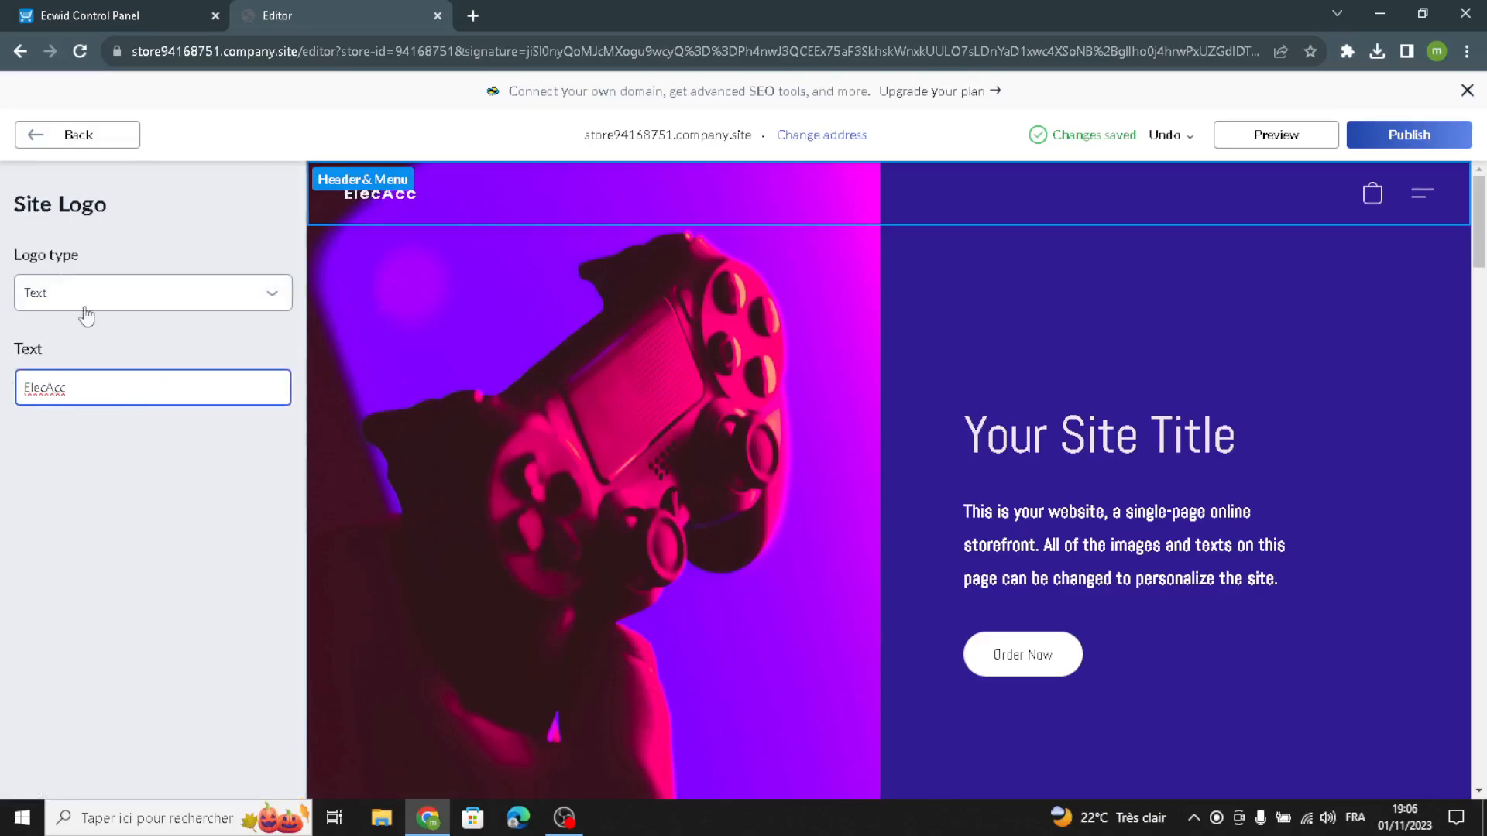
left_click(109, 136)
Add a new item with its default settings to the header's navigation menu.
left_click(207, 438)
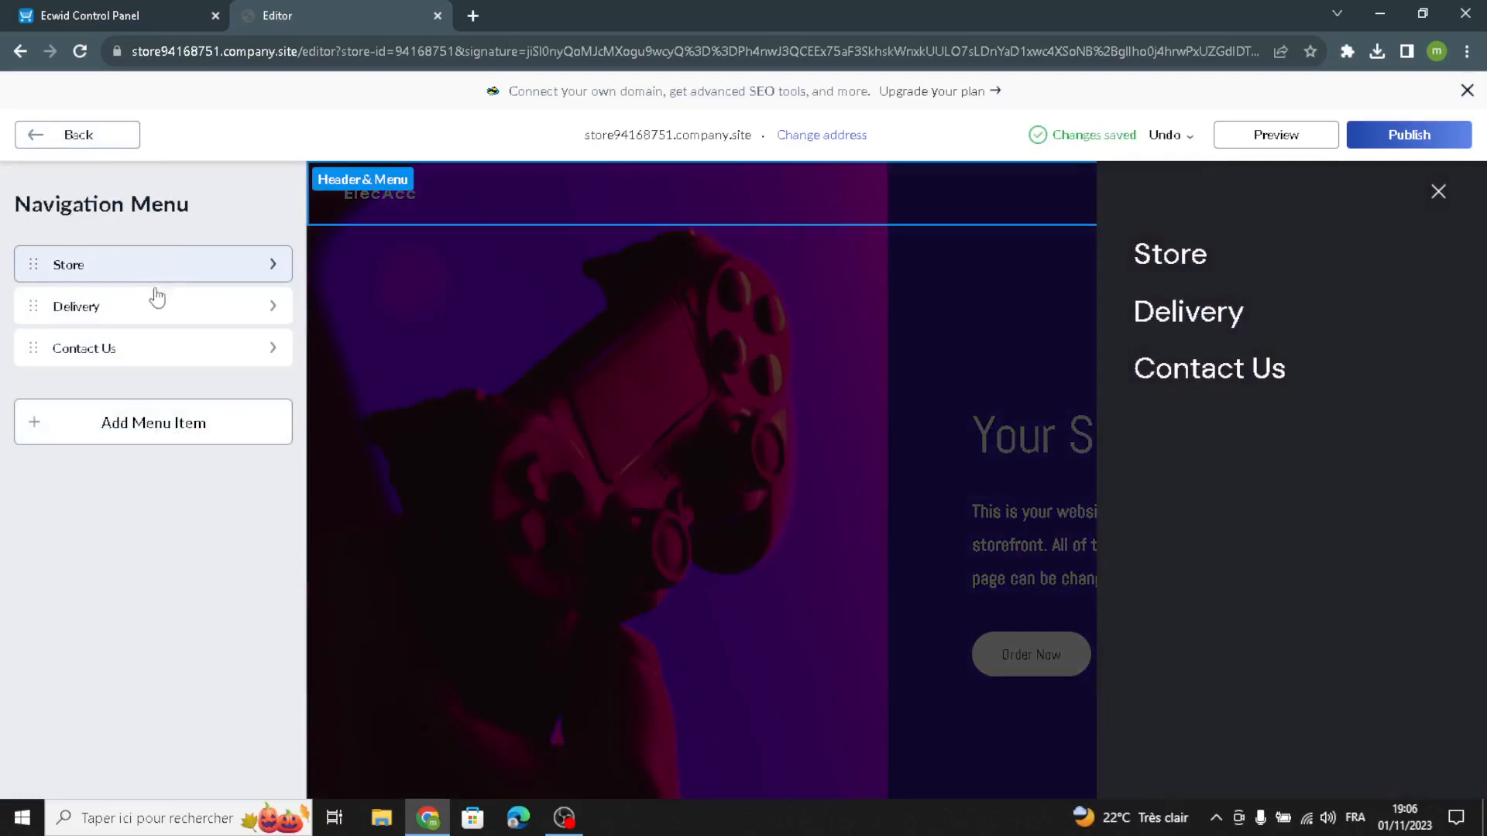
left_click(122, 410)
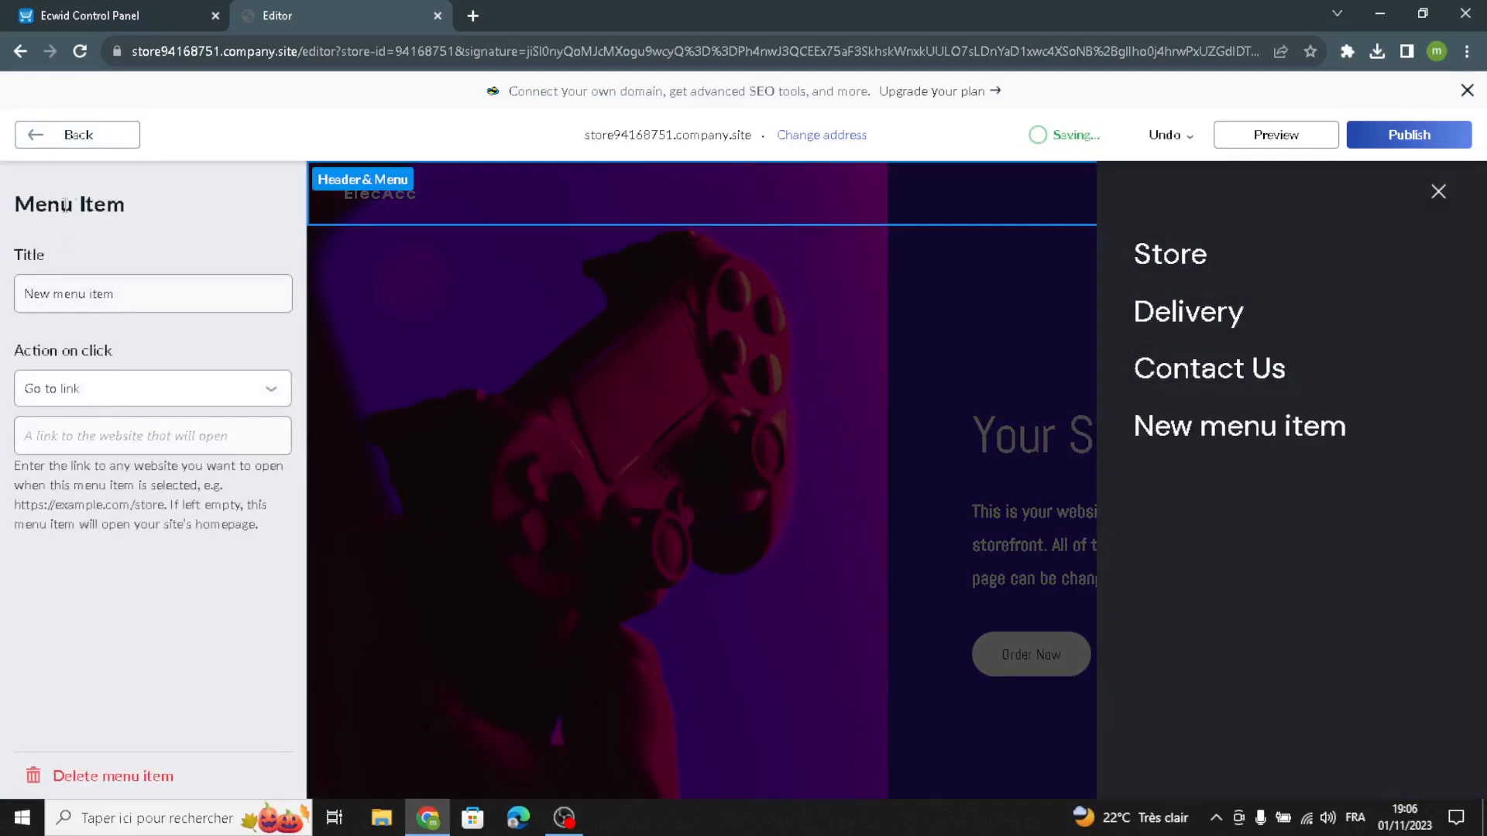
left_click(130, 142)
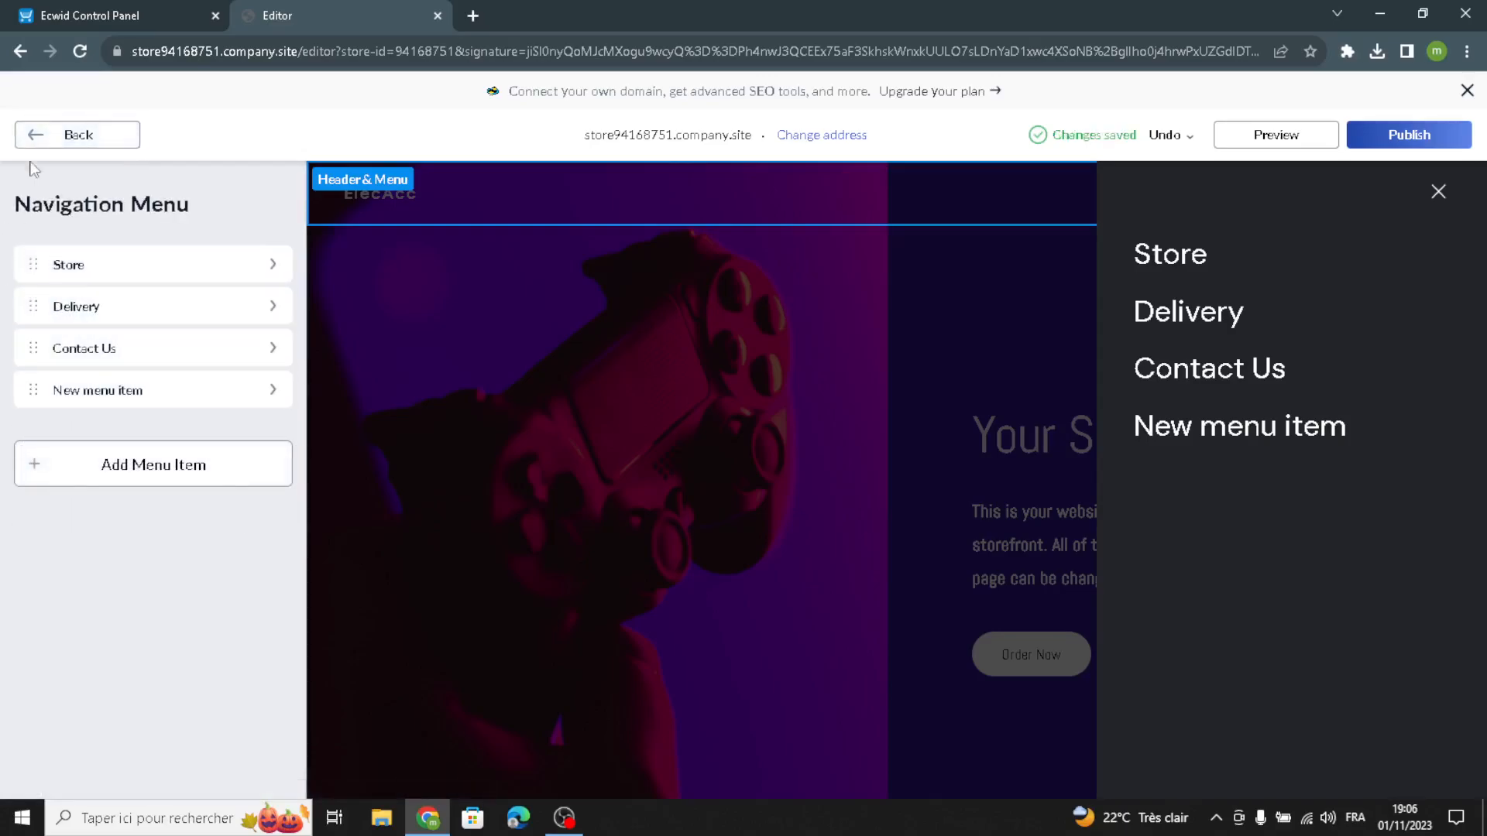
left_click(77, 135)
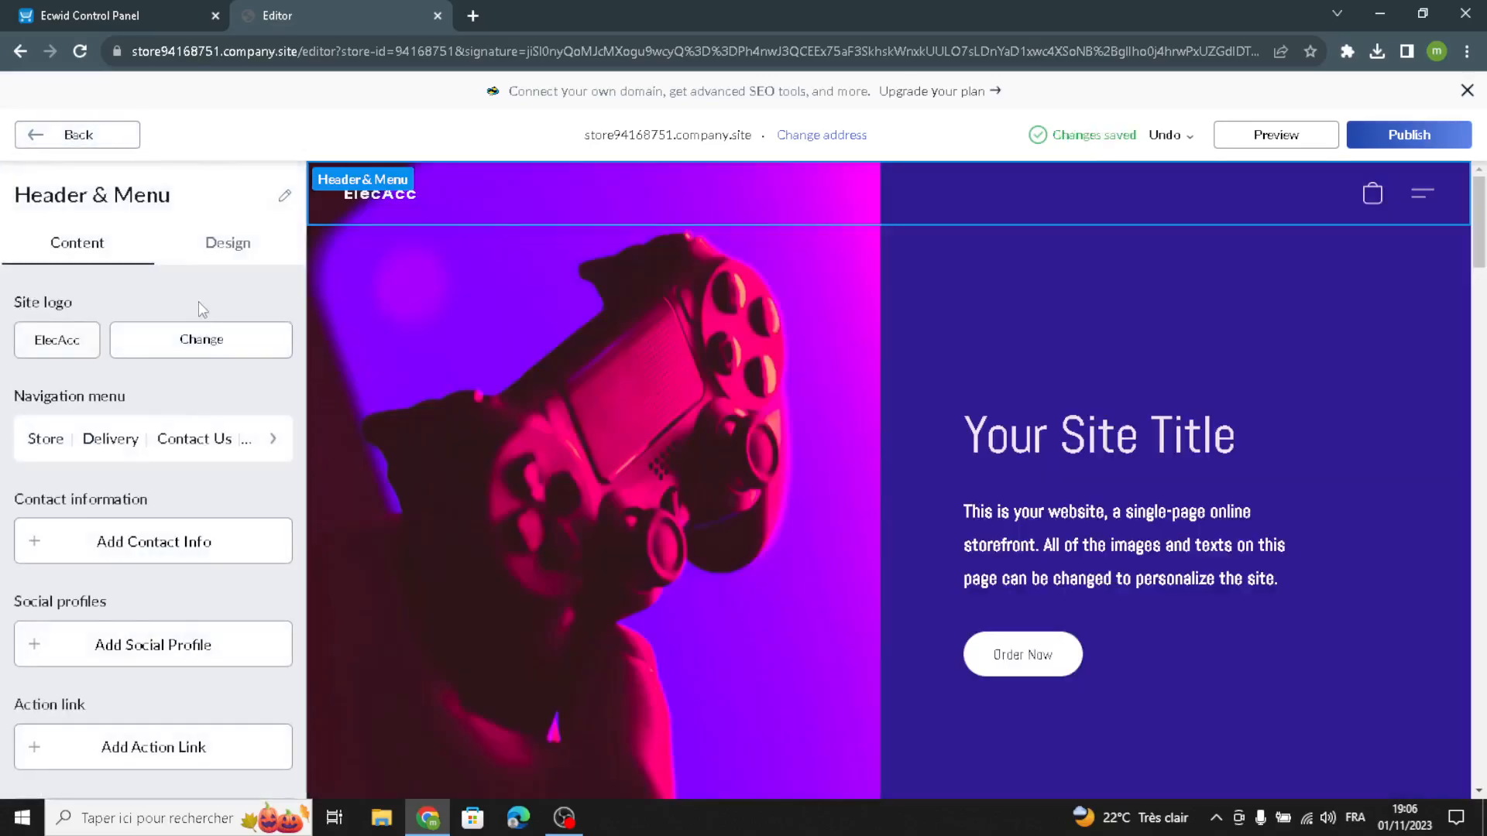
Change the header layout to the single-row design with left-aligned menu items and a centred logo.
scroll(138, 538, "down", 1)
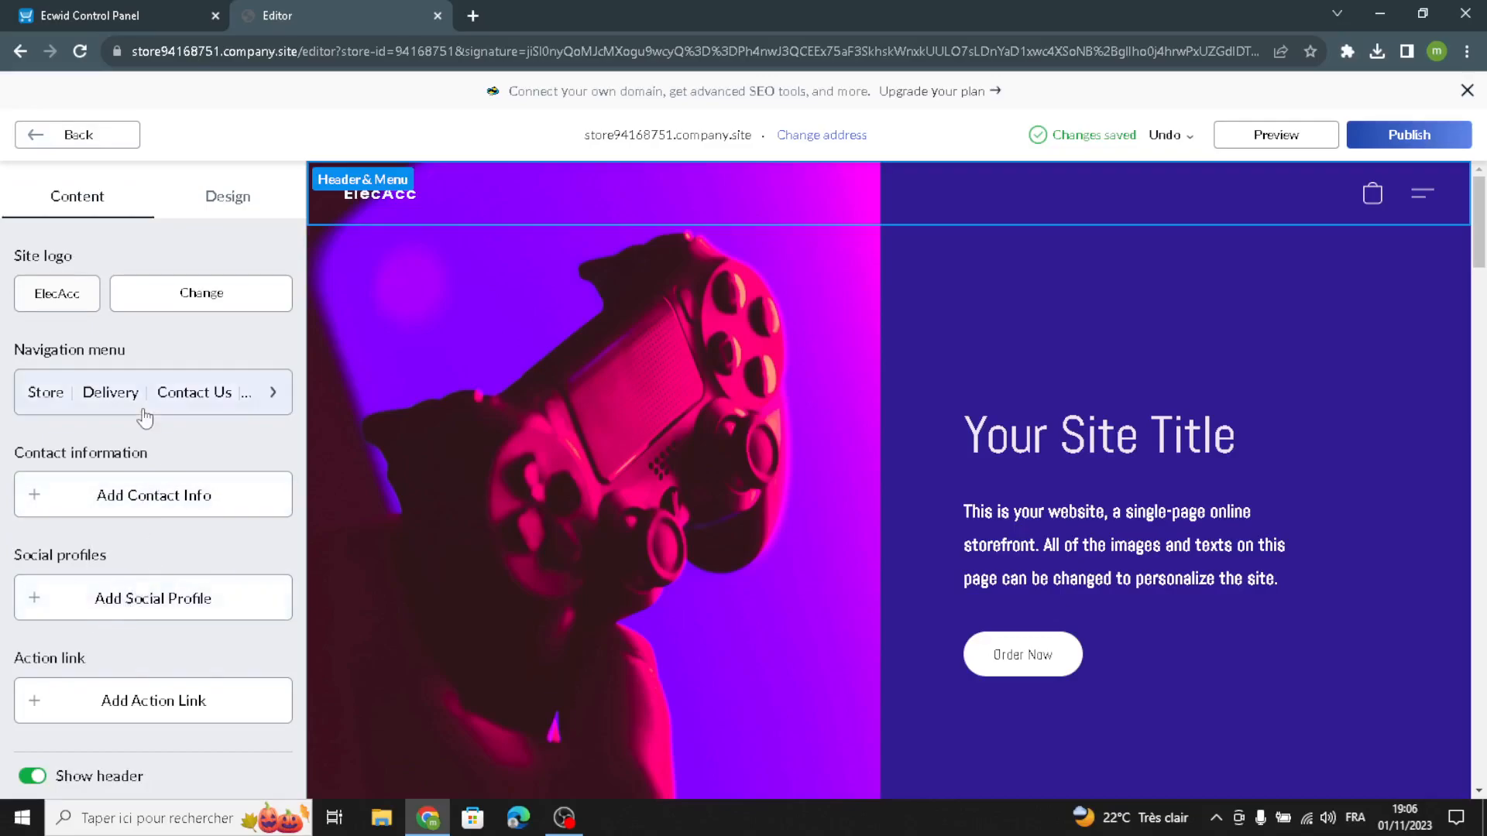
left_click(220, 201)
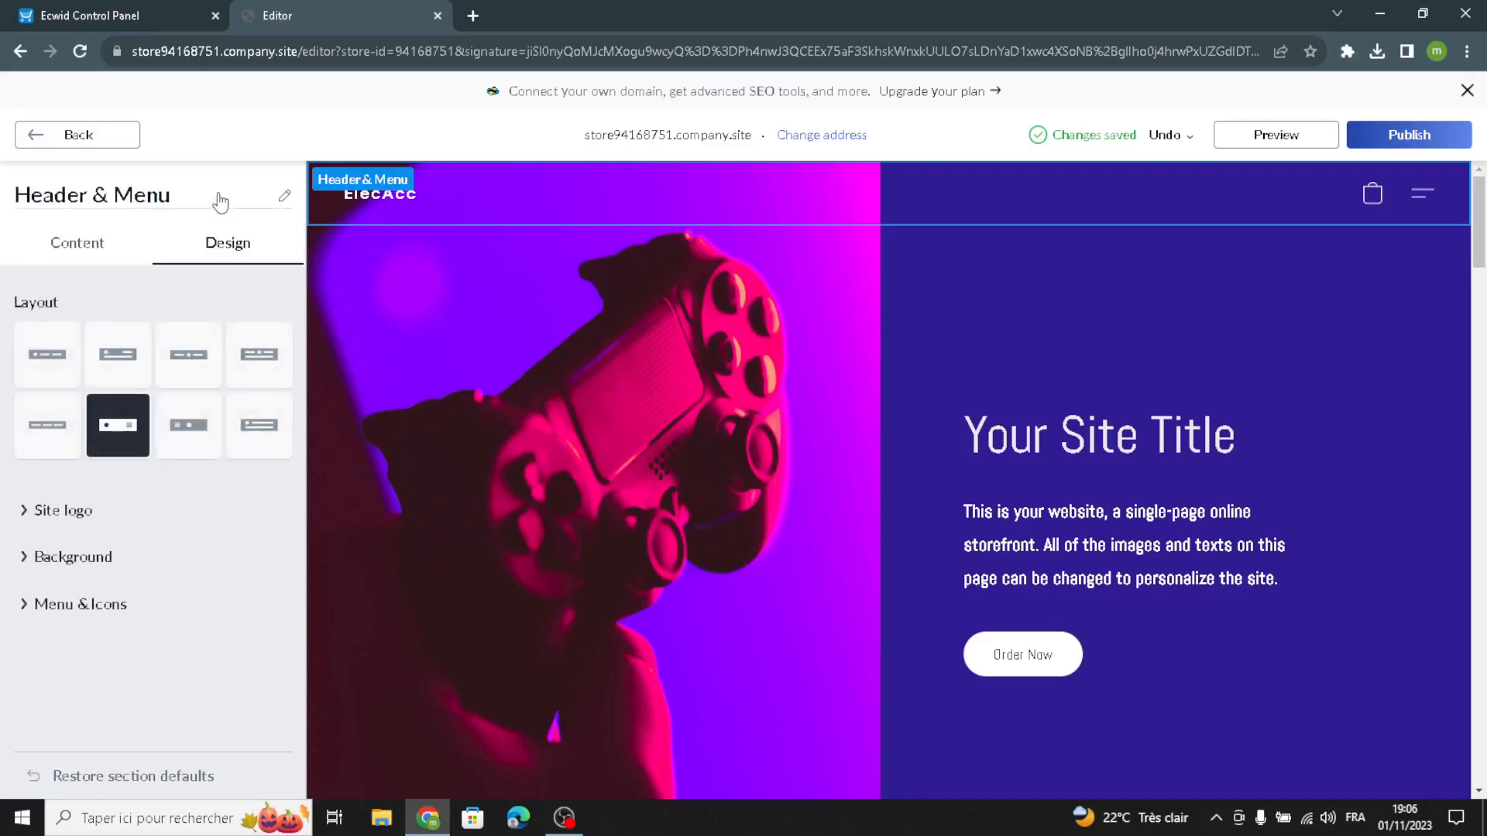
left_click(194, 338)
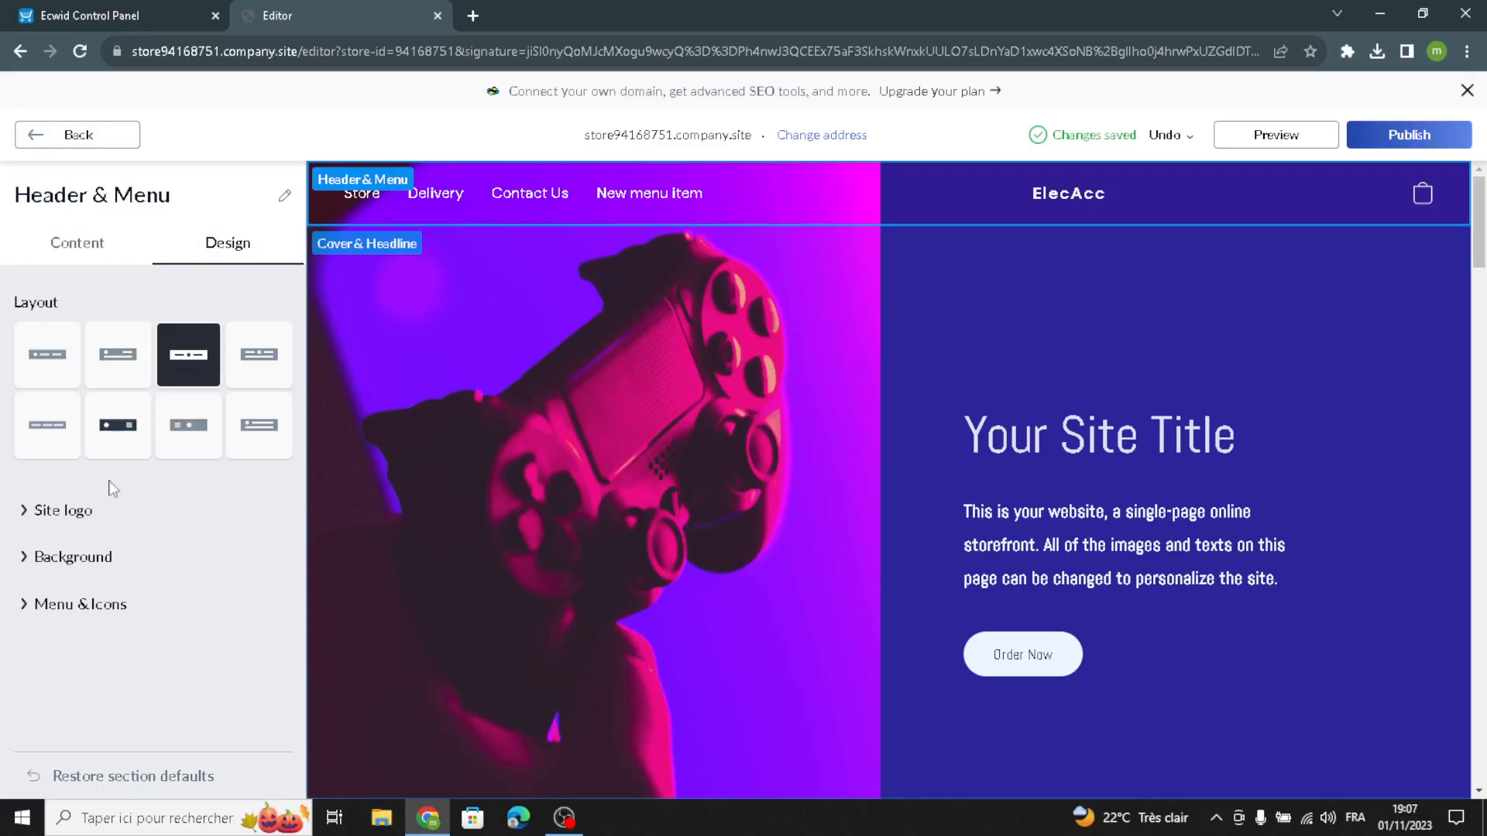
Set the site logo's font to Alice and its size to 26.
left_click(90, 509)
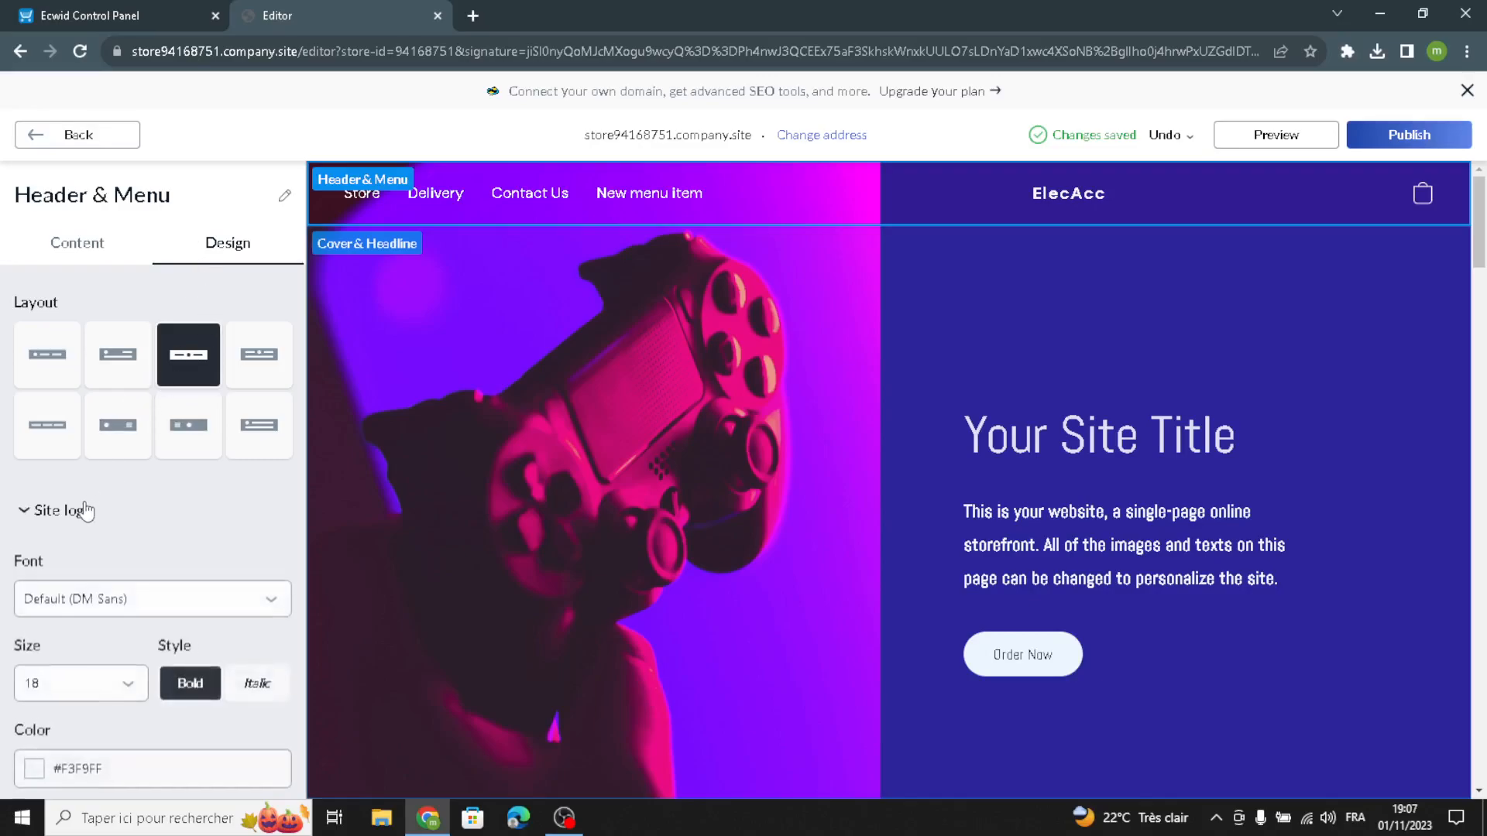
scroll(83, 512, "down", 1)
left_click(81, 517)
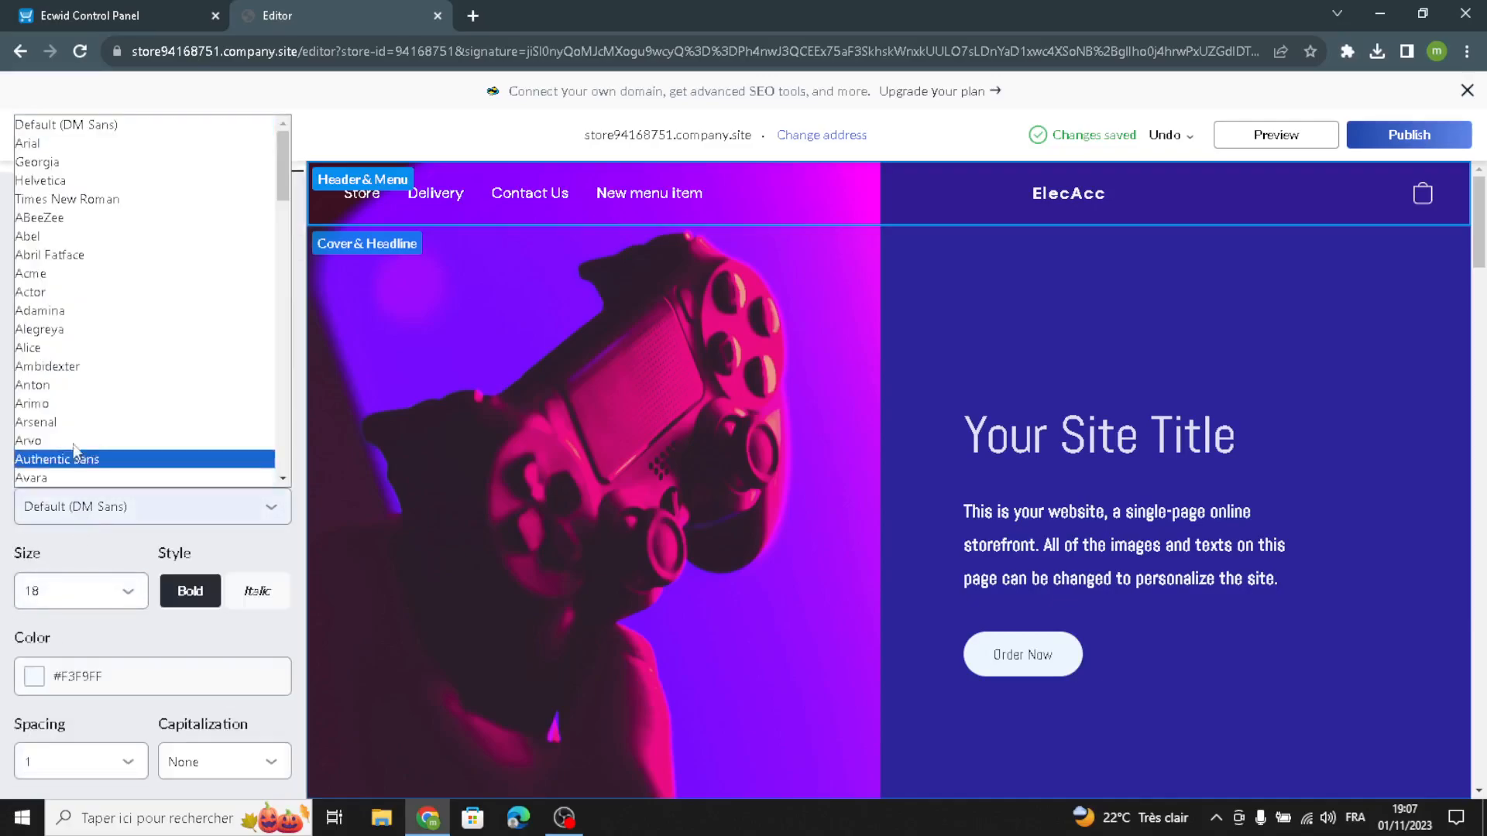
left_click(74, 348)
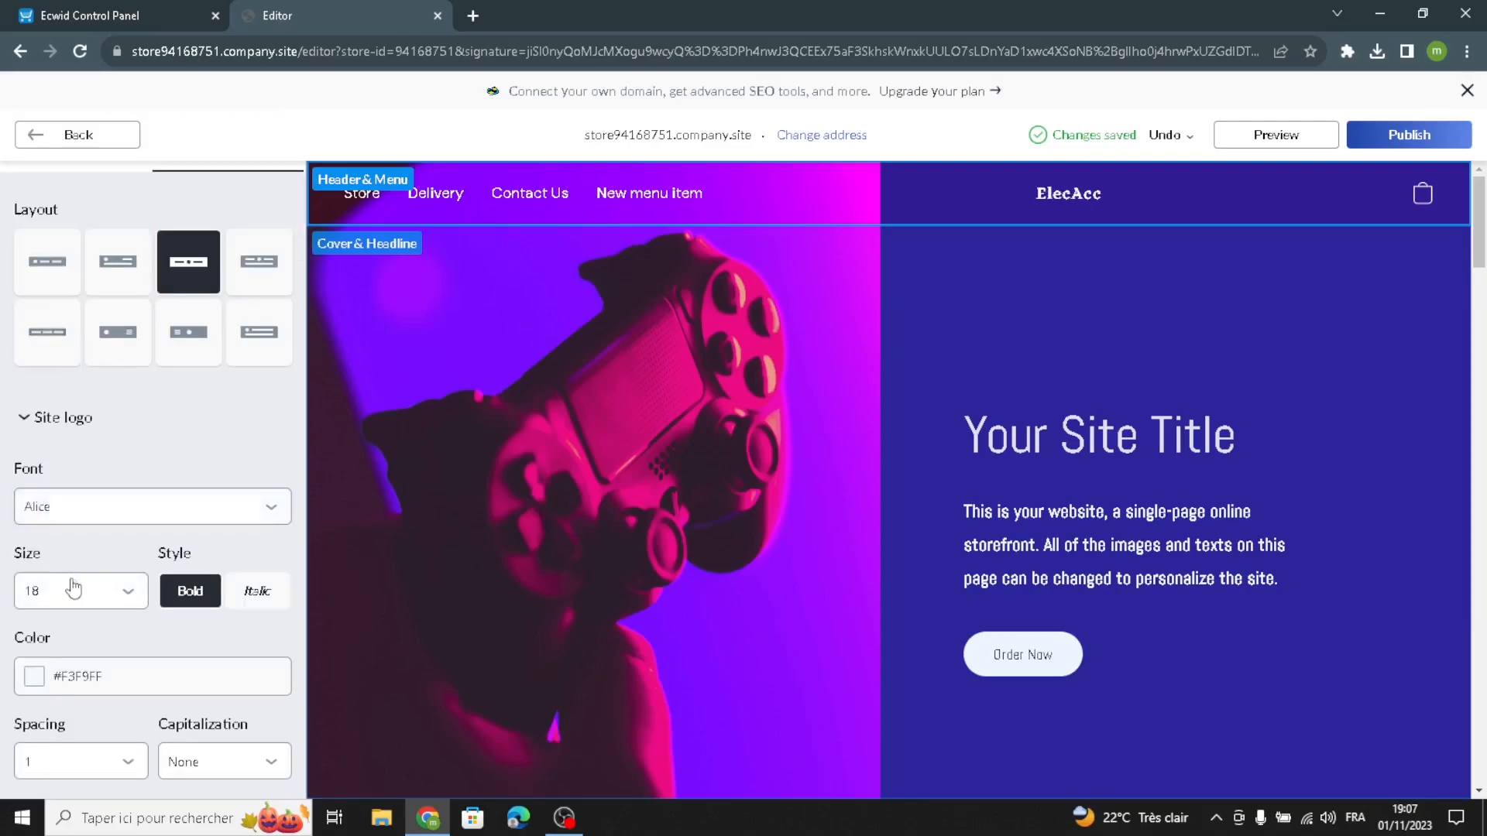
left_click(73, 591)
left_click(46, 716)
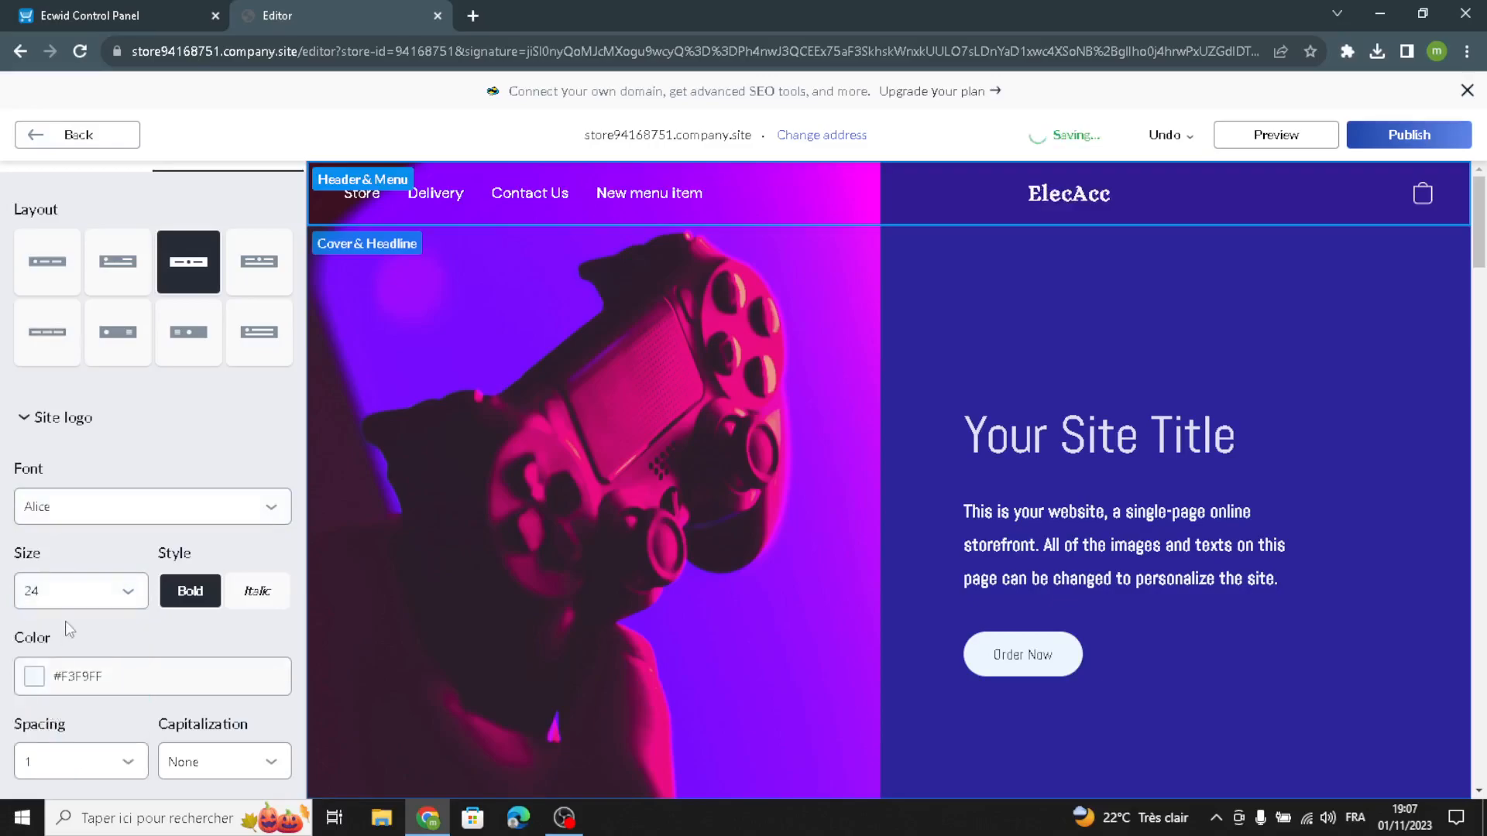
left_click(73, 592)
left_click(42, 747)
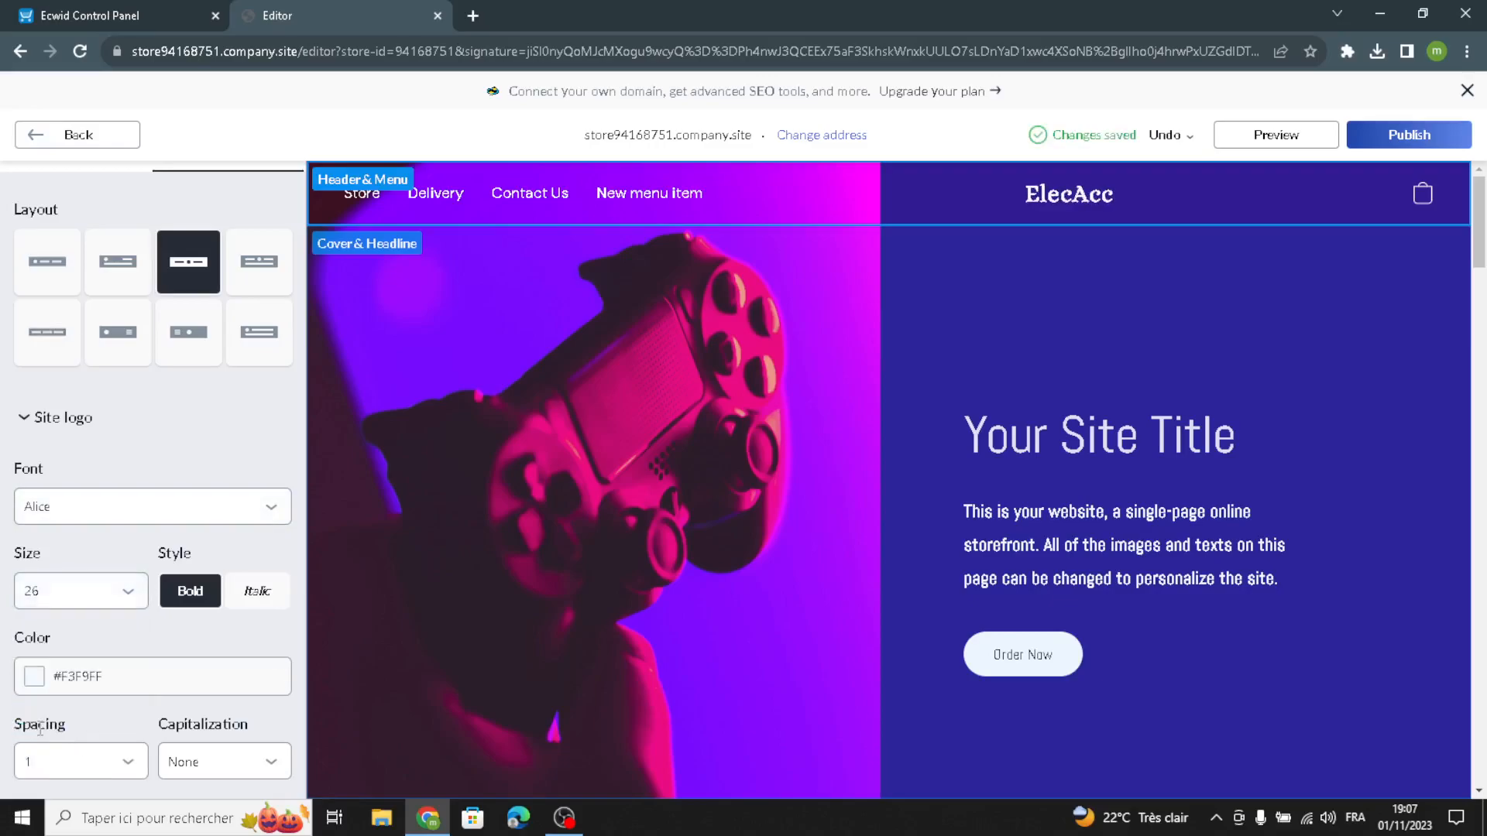
Try several preset colours for the site logo text and settle on light pink #FFEEF1.
left_click(35, 681)
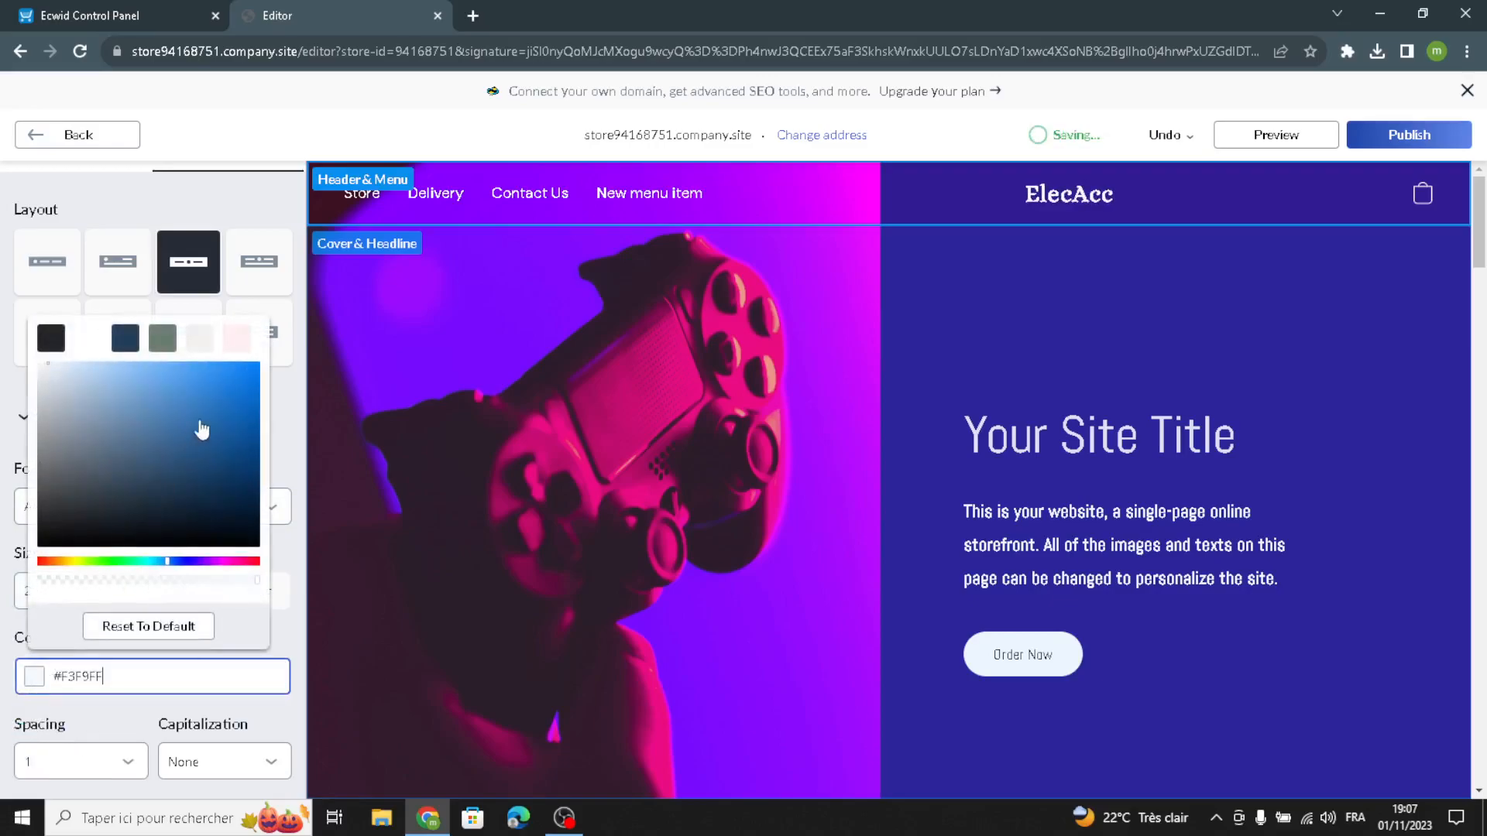
left_click(162, 339)
left_click(200, 341)
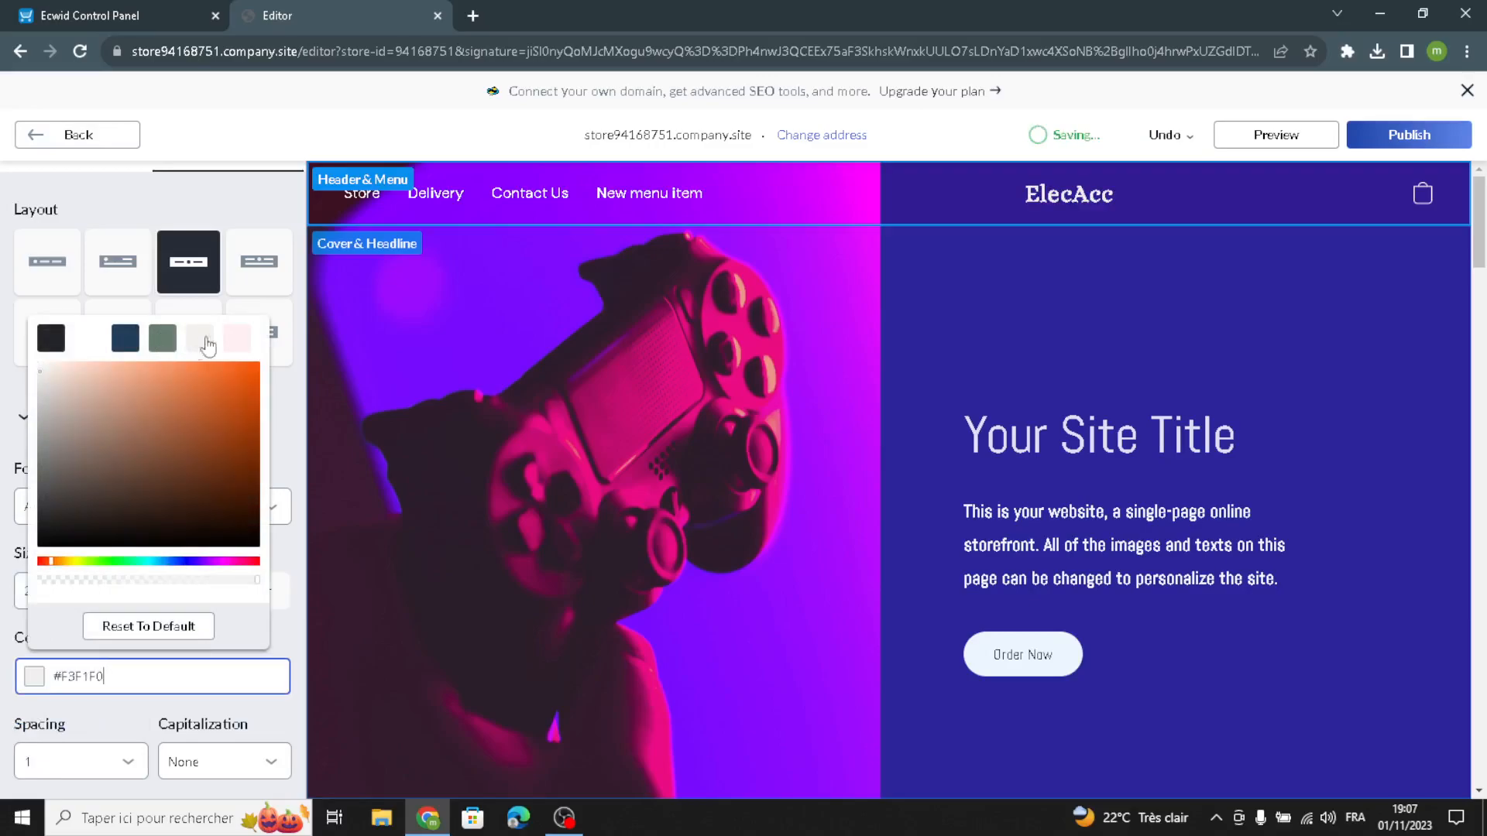
left_click(236, 339)
left_click(9, 570)
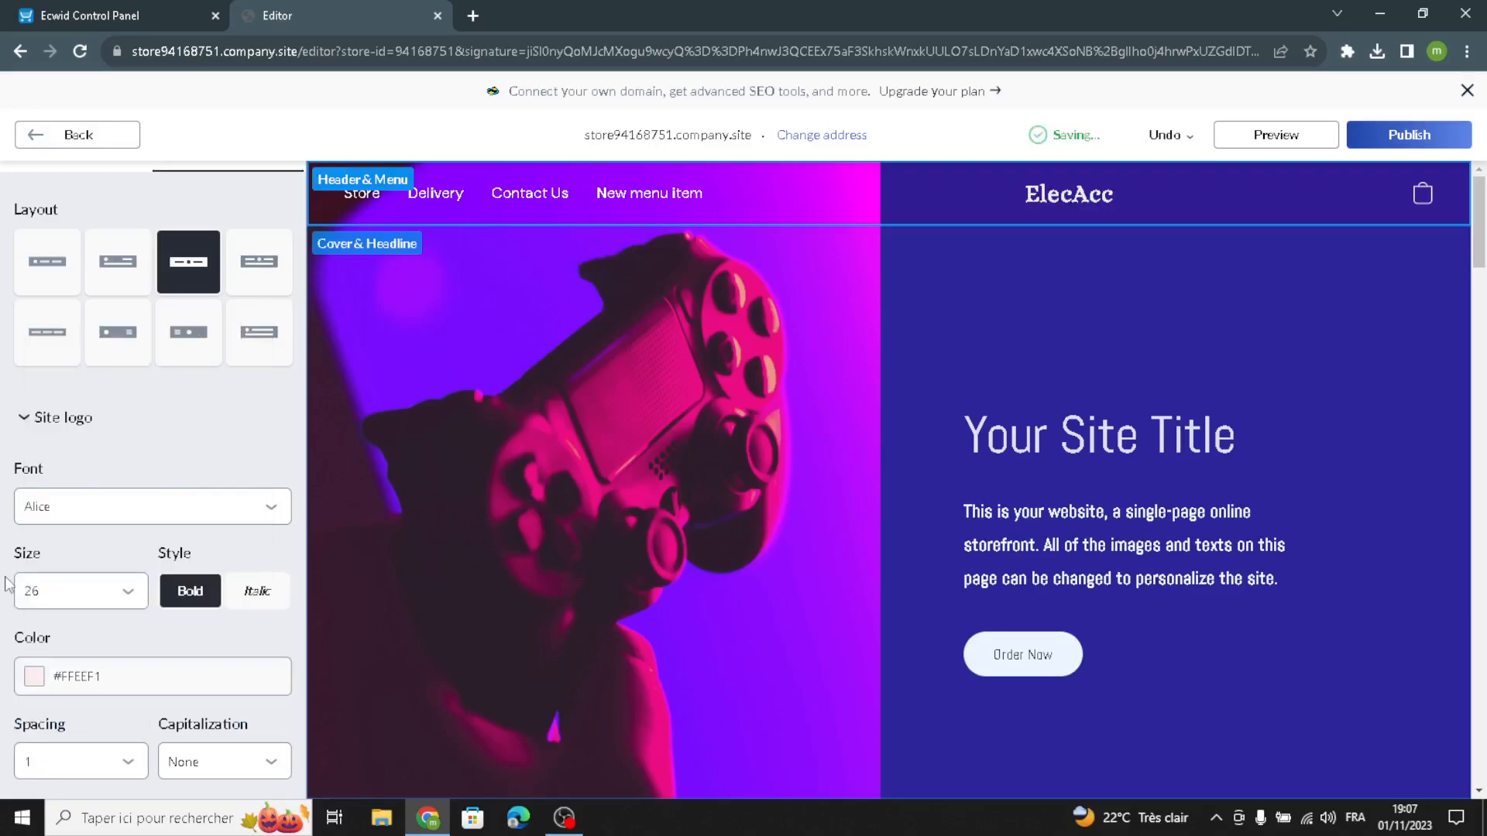
Add a frame outline around the site logo and return to the homepage sections.
scroll(32, 619, "down", 4)
left_click(27, 561)
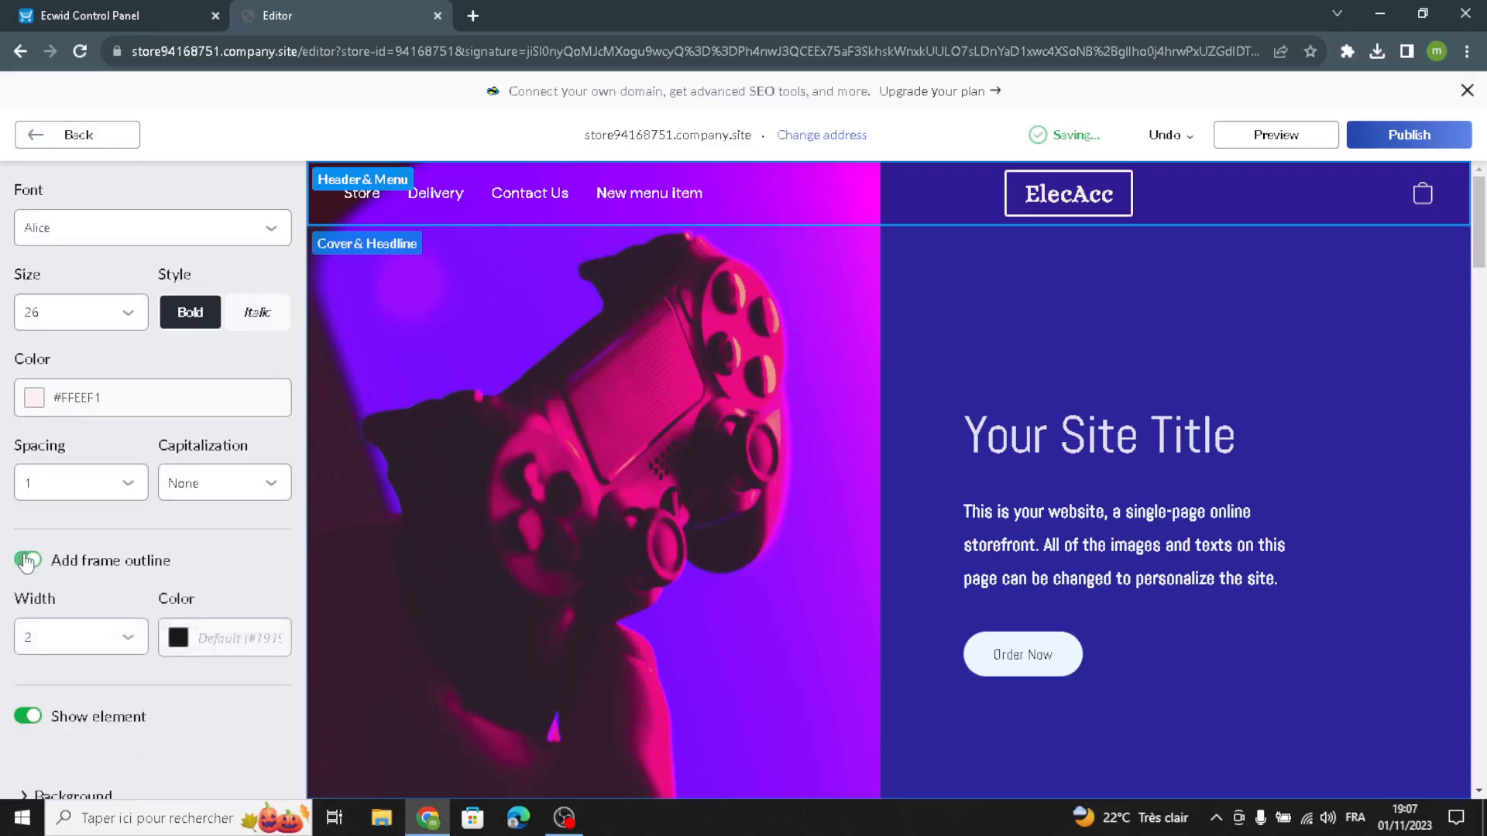
scroll(158, 668, "down", 3)
scroll(203, 455, "up", 4)
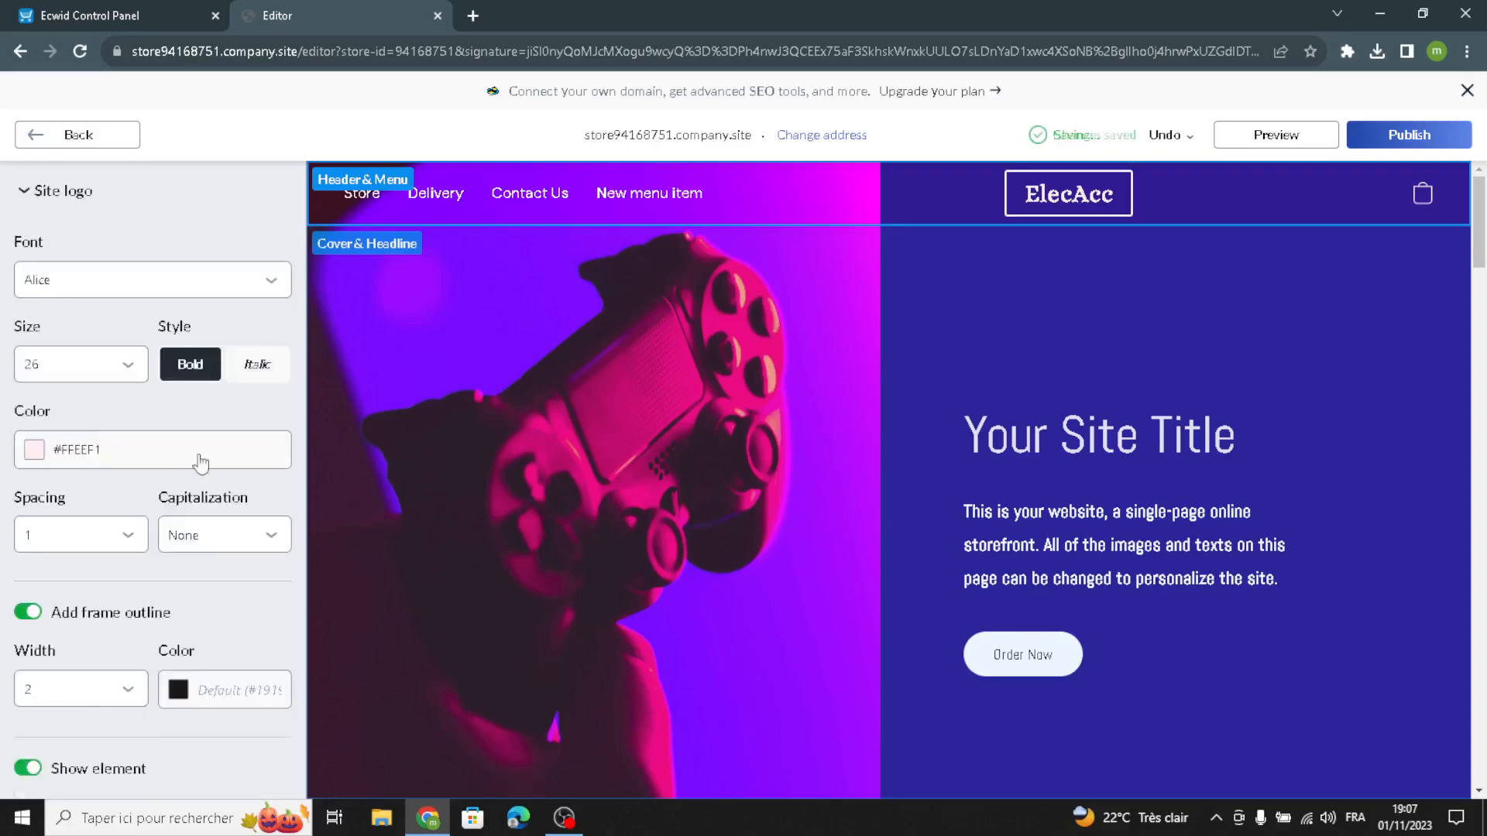
scroll(178, 472, "down", 4)
scroll(161, 496, "up", 6)
left_click(93, 144)
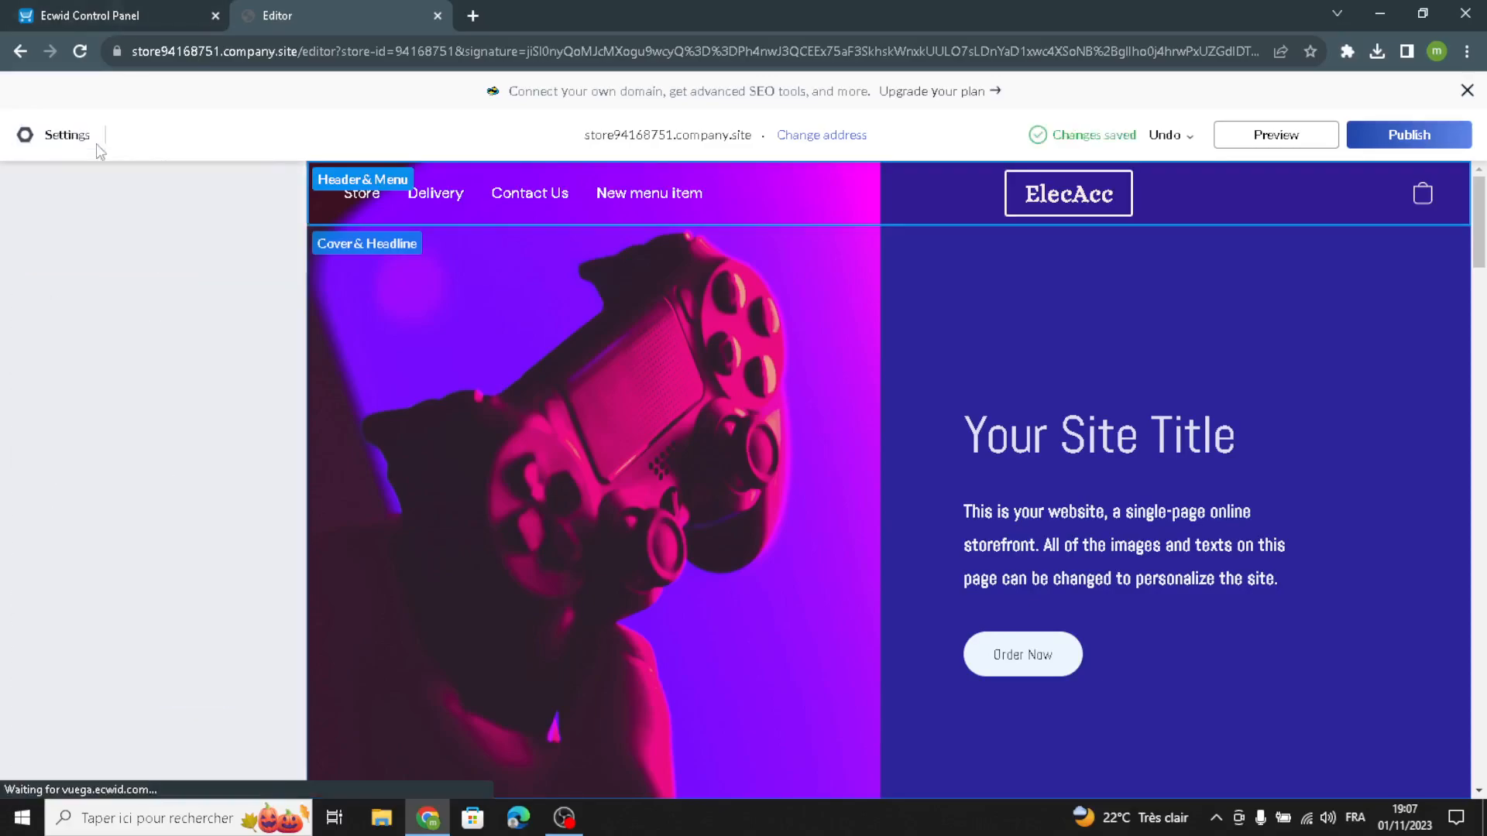
Set the title of the Cover & Headline section to "Welcome to our site for electronics accessories.".
left_click(128, 353)
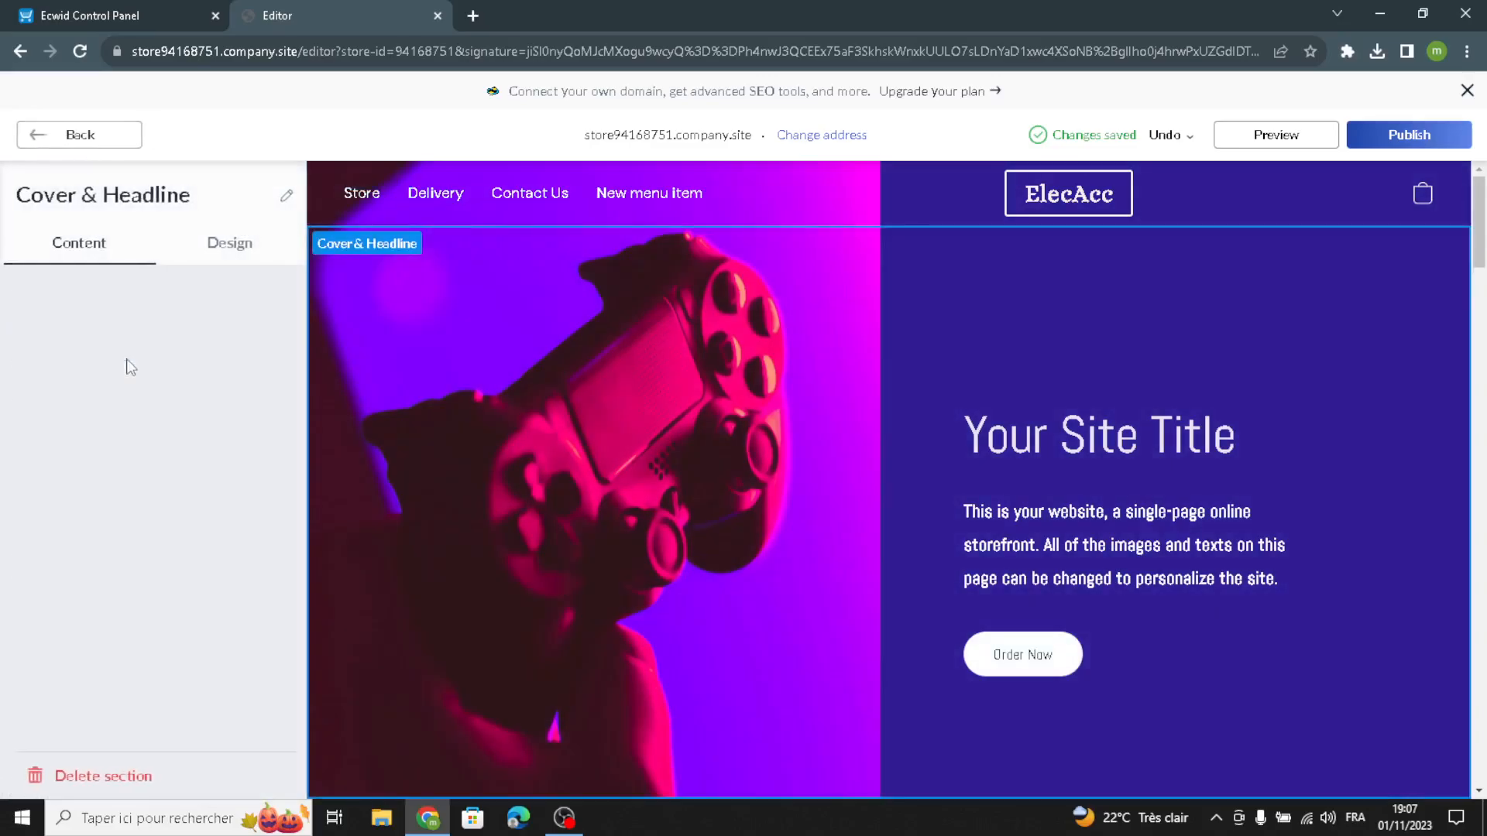
left_click(164, 354)
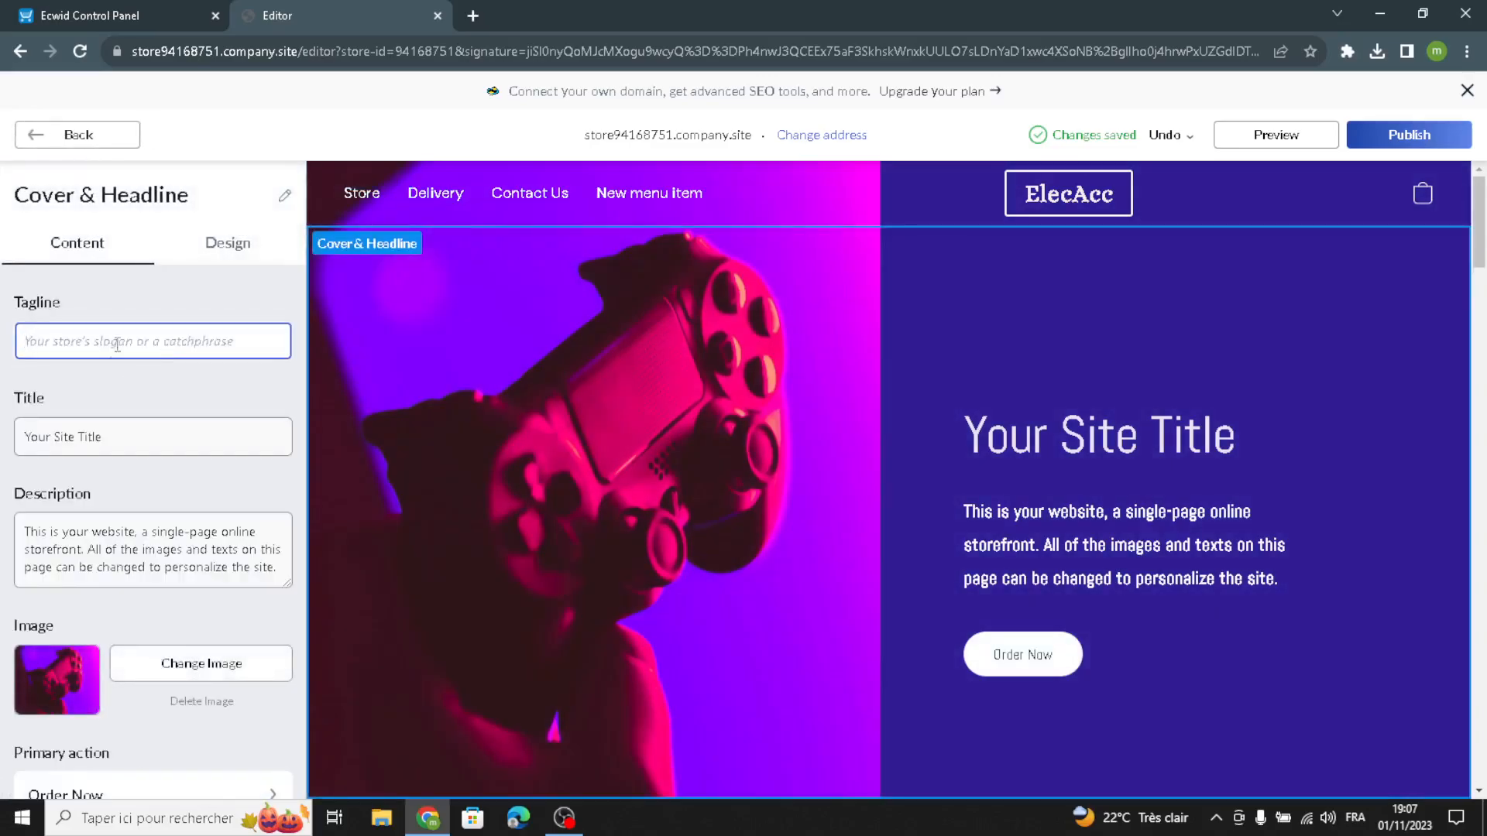
left_click(141, 437)
left_click_drag(142, 438, 10, 451)
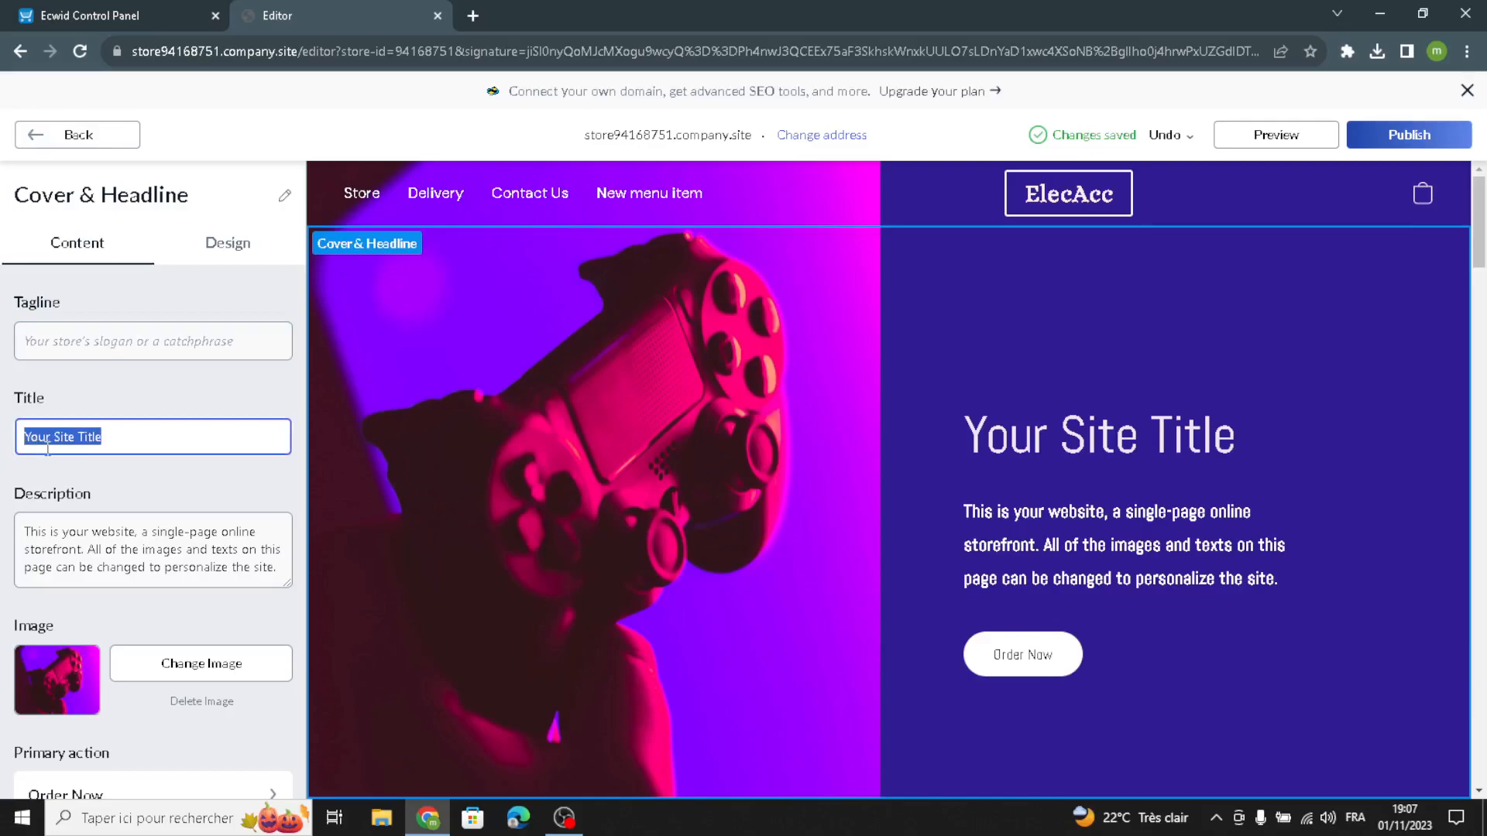
type("W")
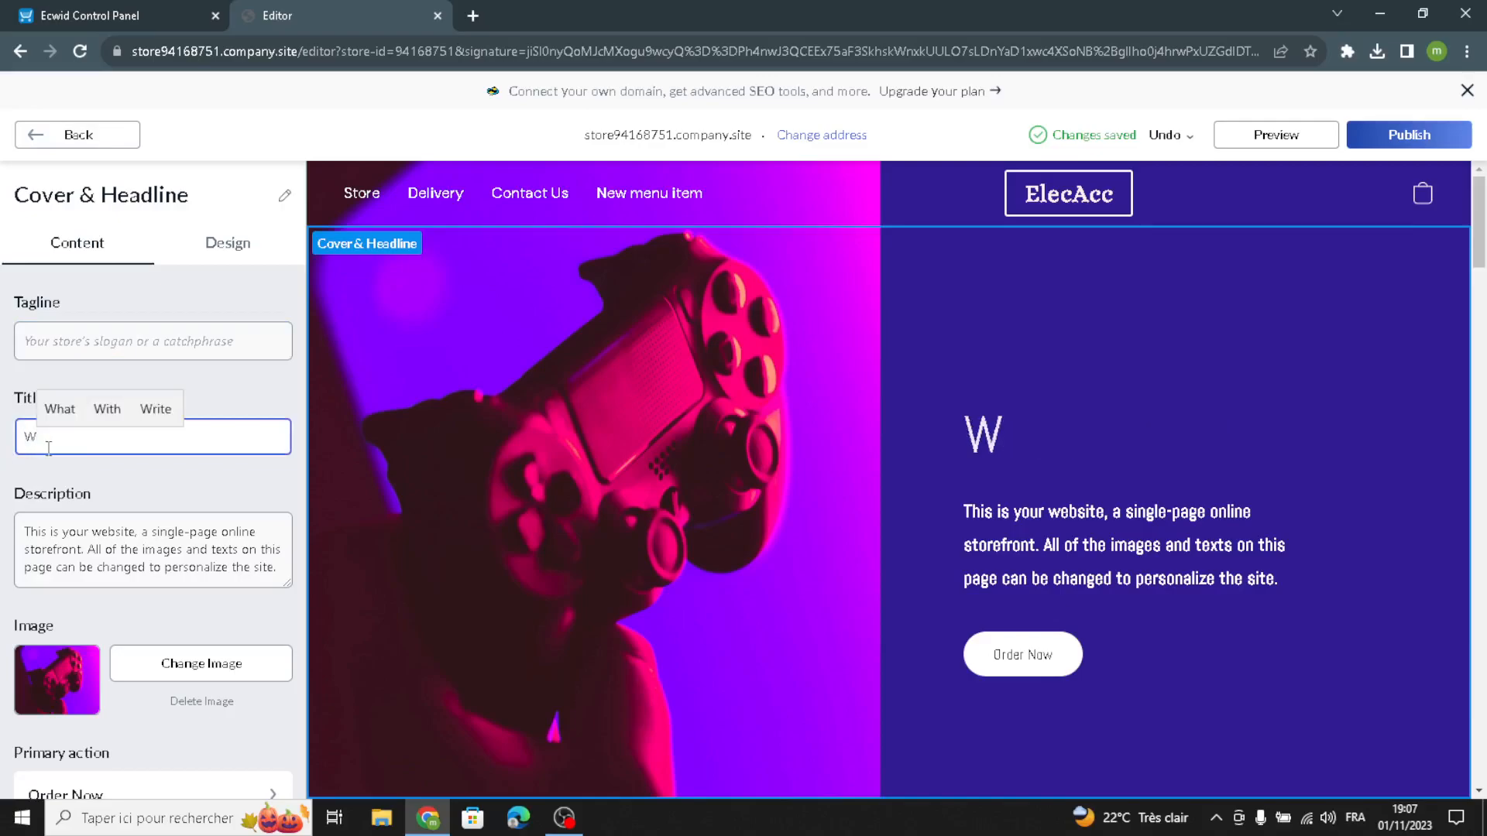
type("elco")
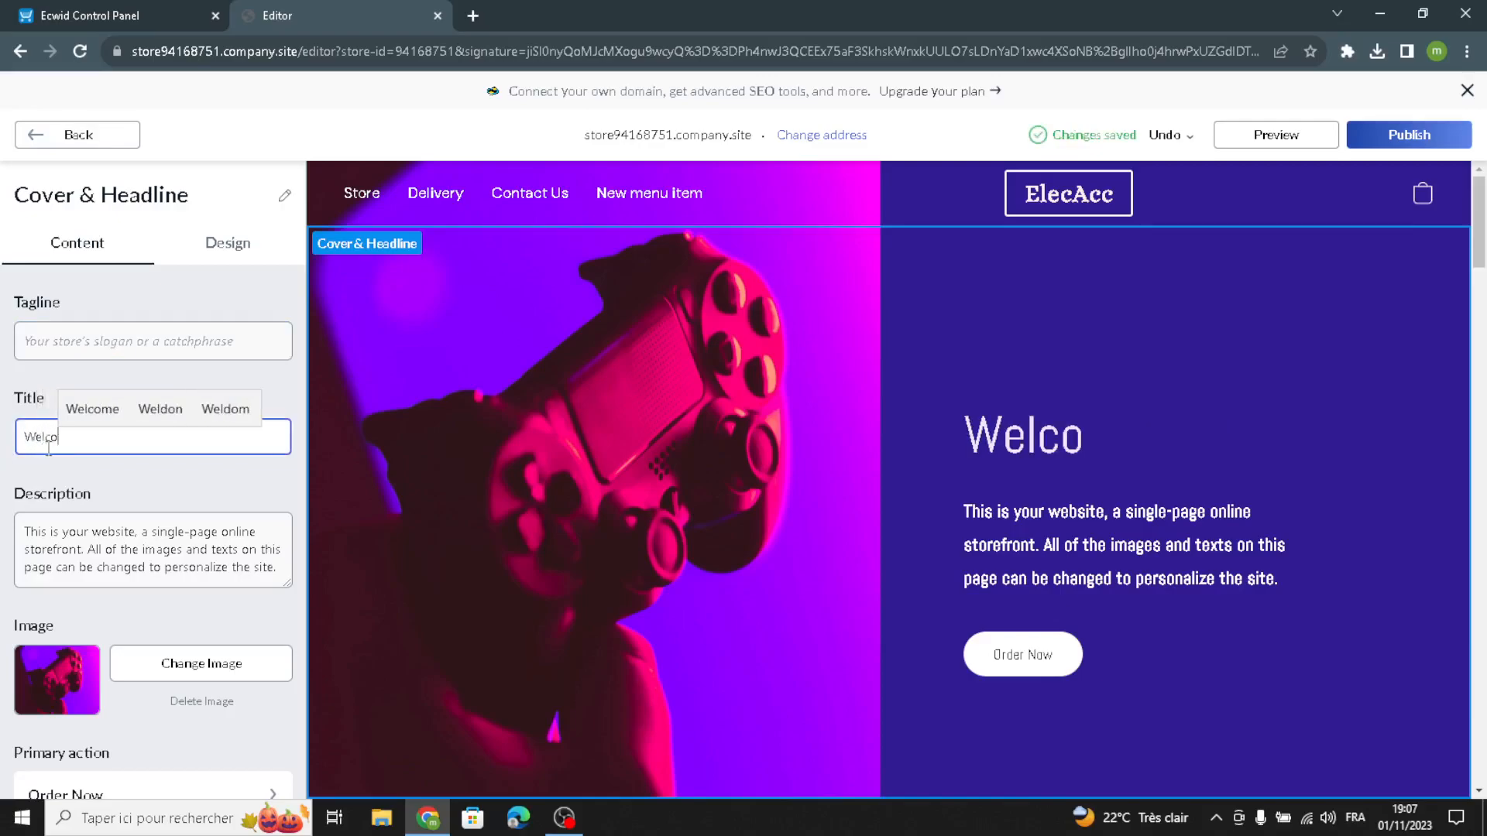
type("me to o")
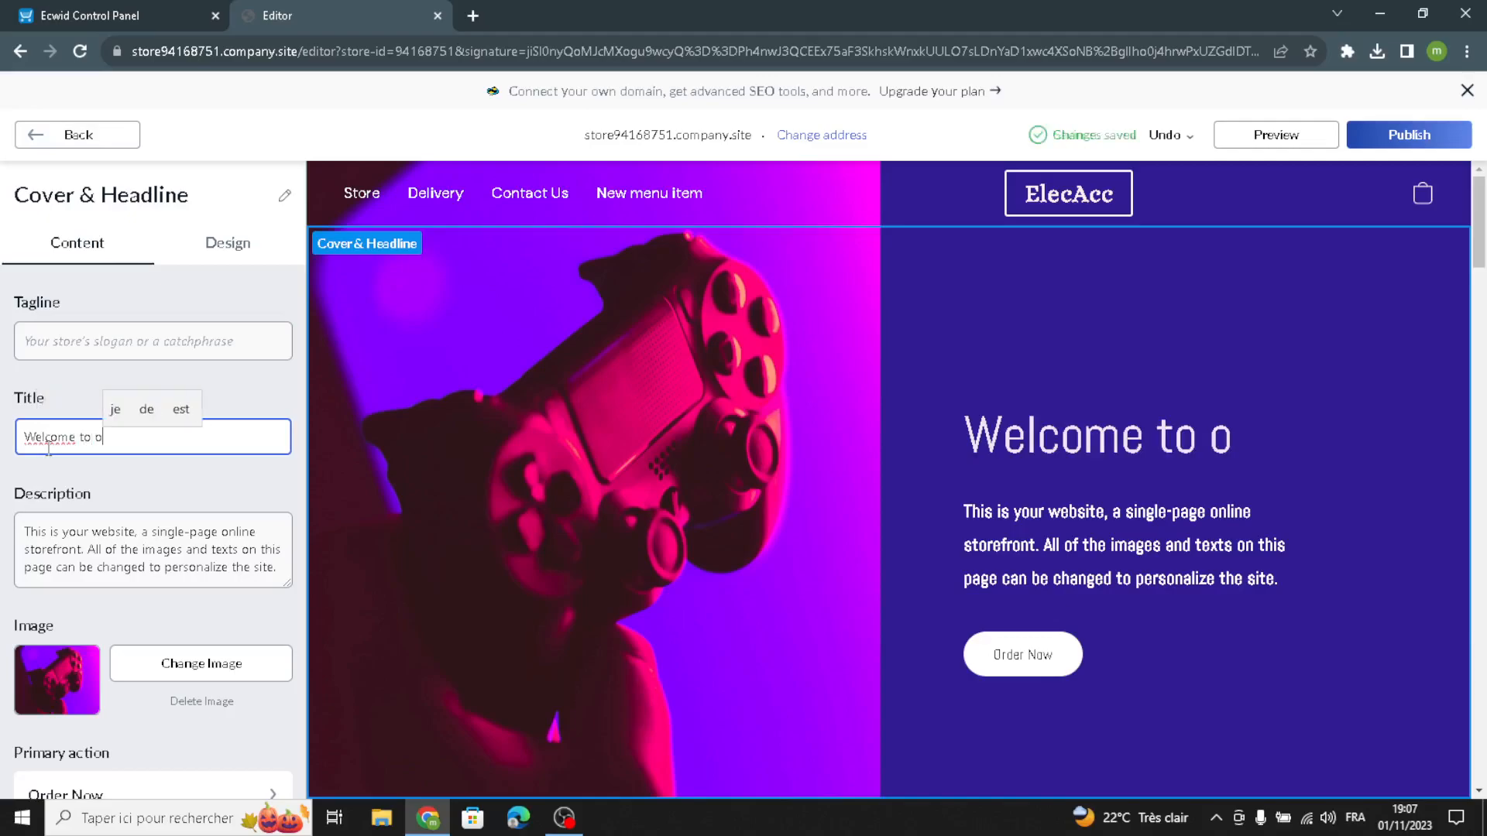
type("ur site f")
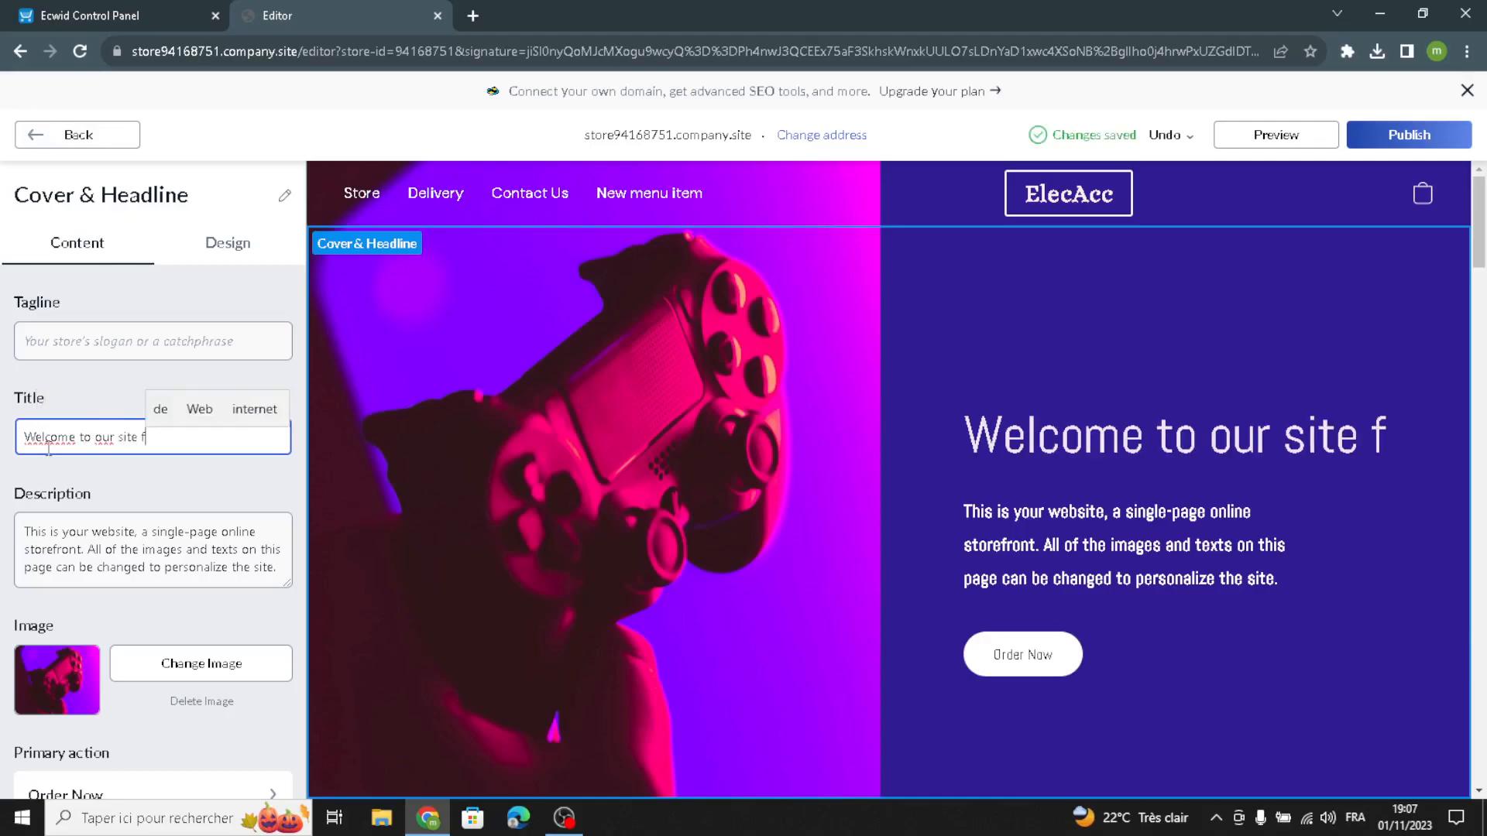
type("or elec")
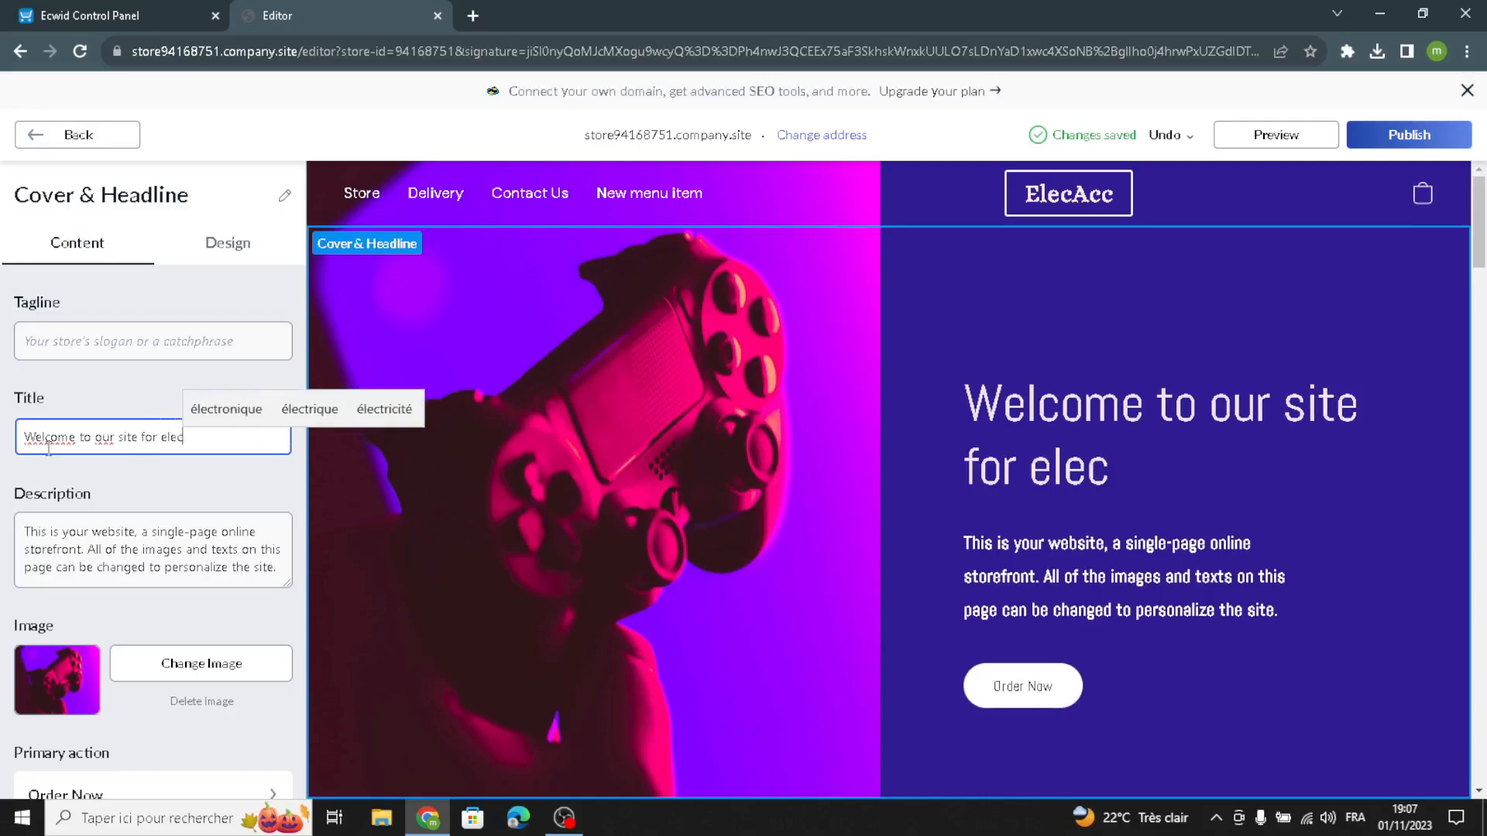
type("tronics")
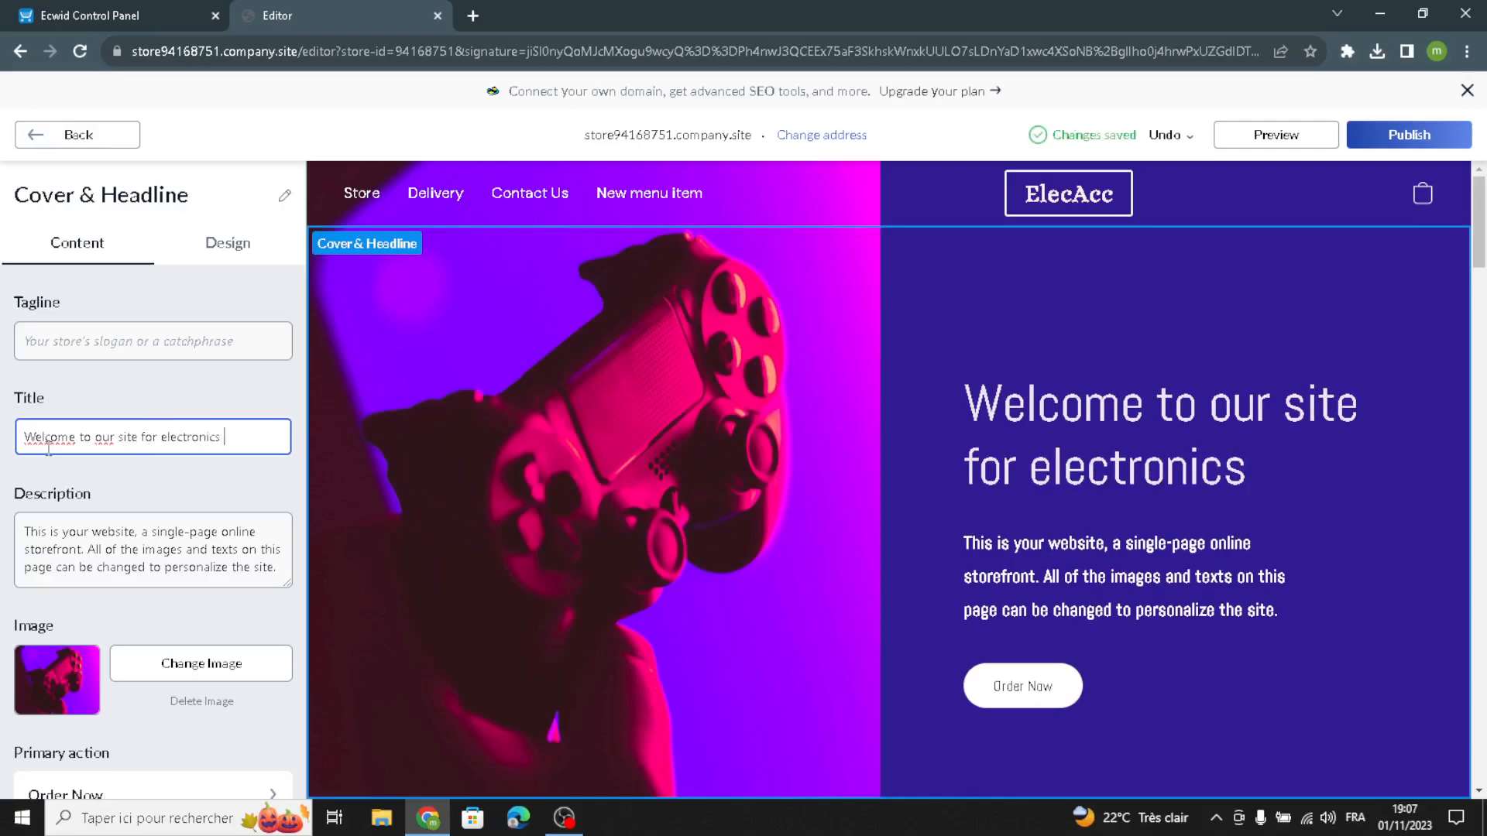
type(" a")
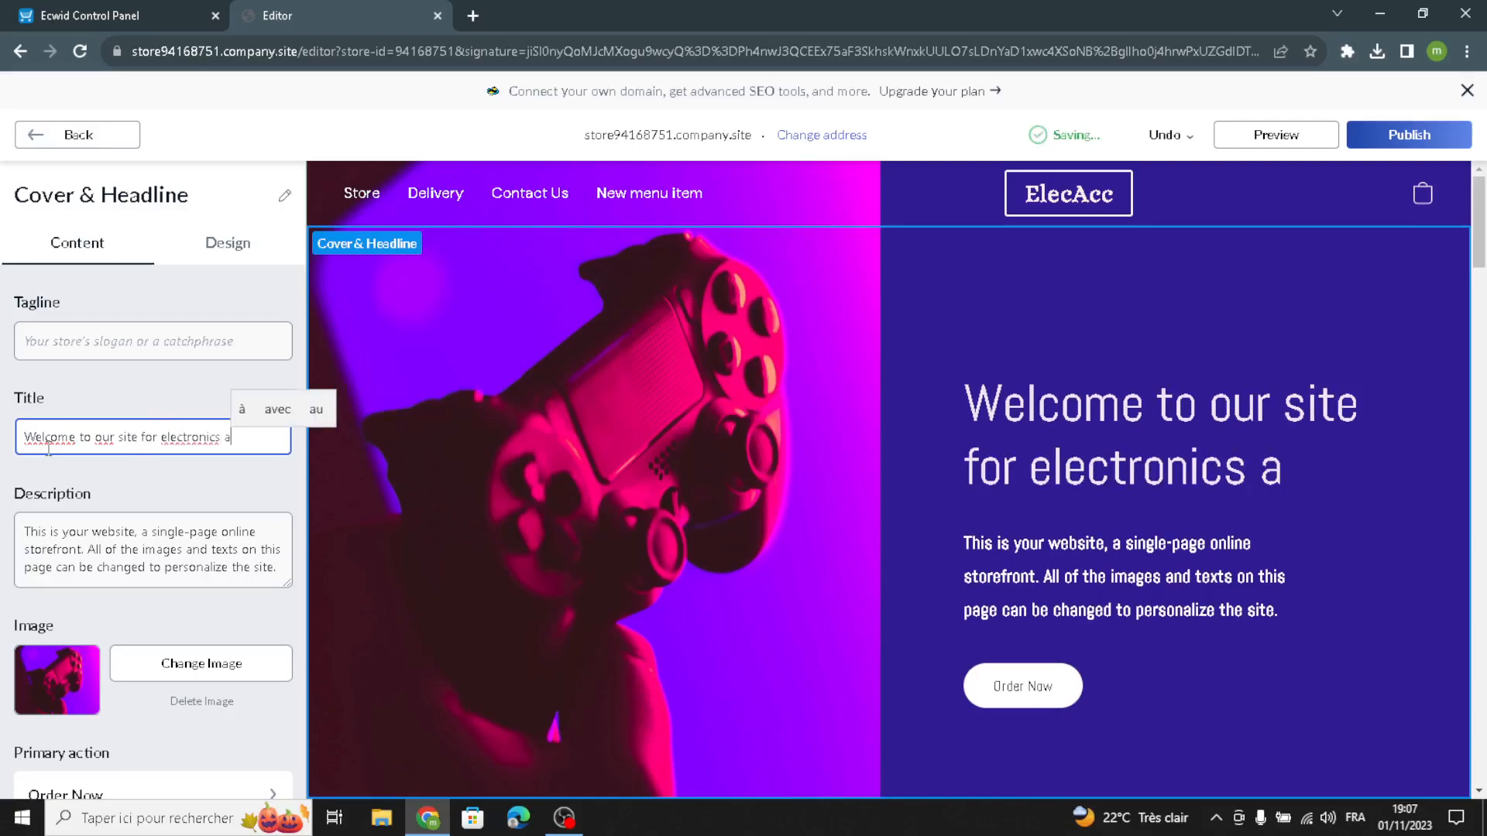
type("ccessories")
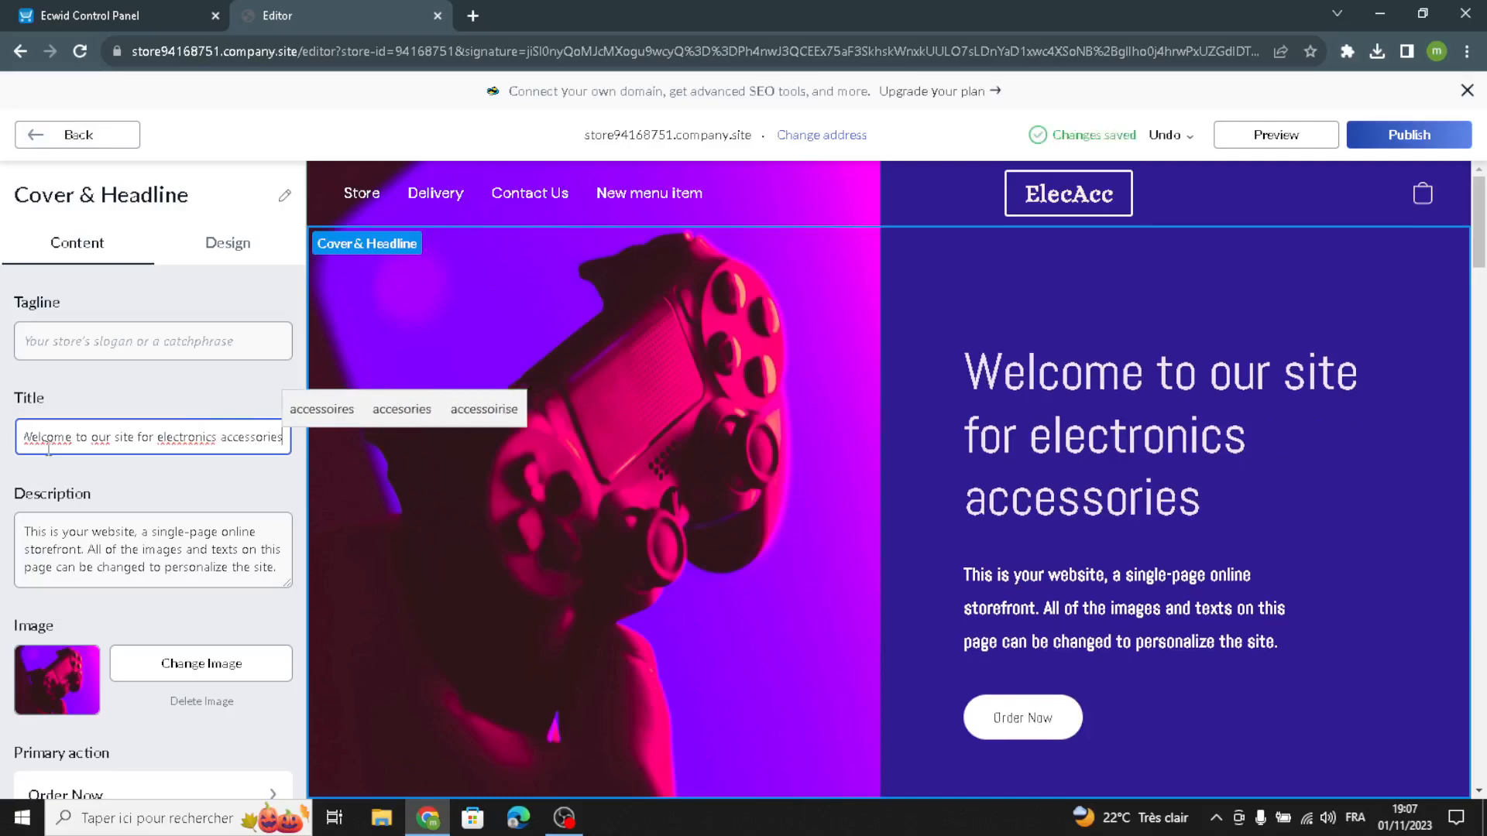
type(".")
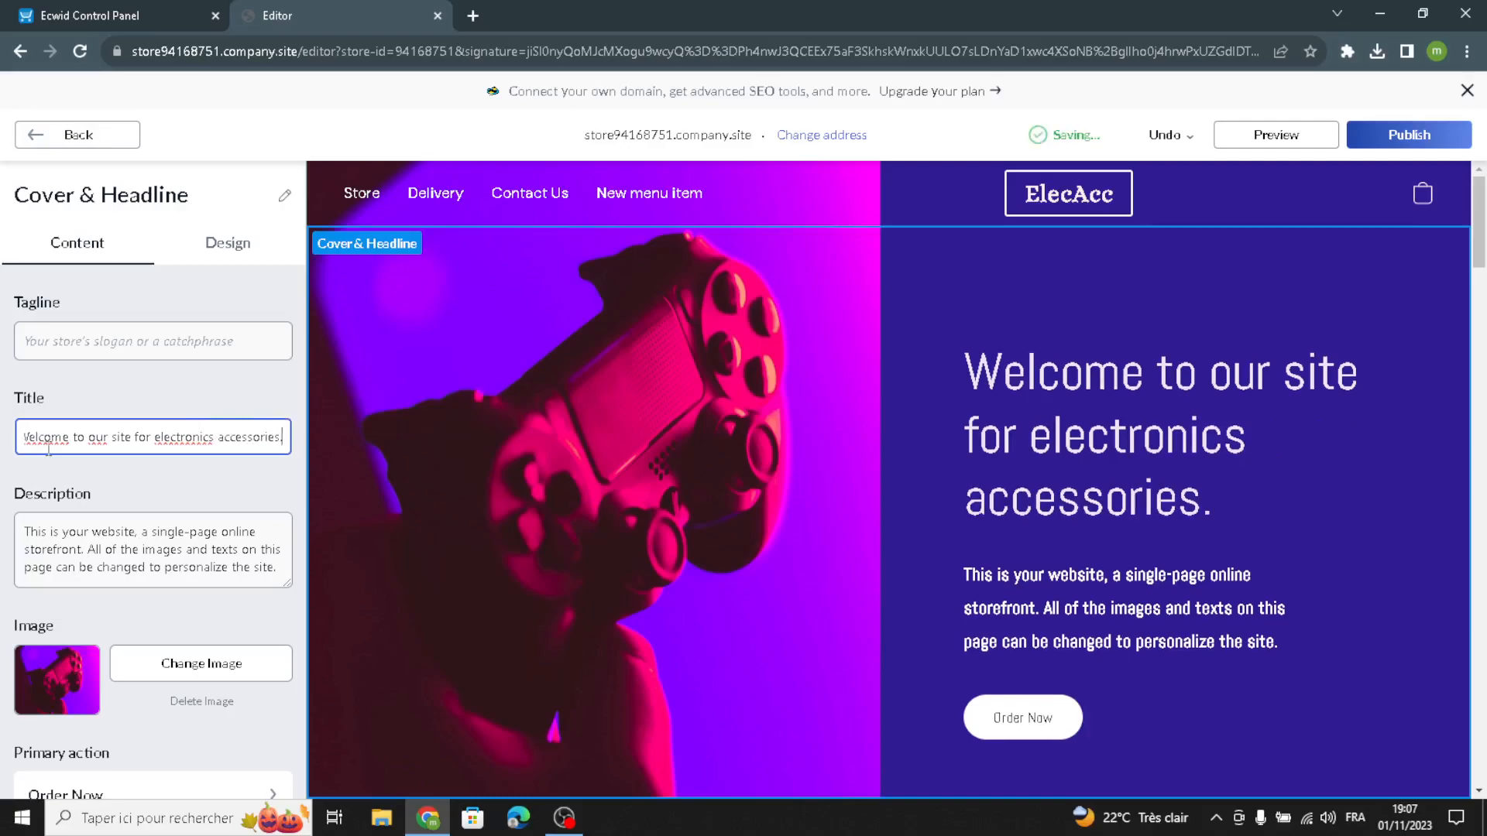
left_click_drag(267, 567, 61, 523)
left_click(198, 601)
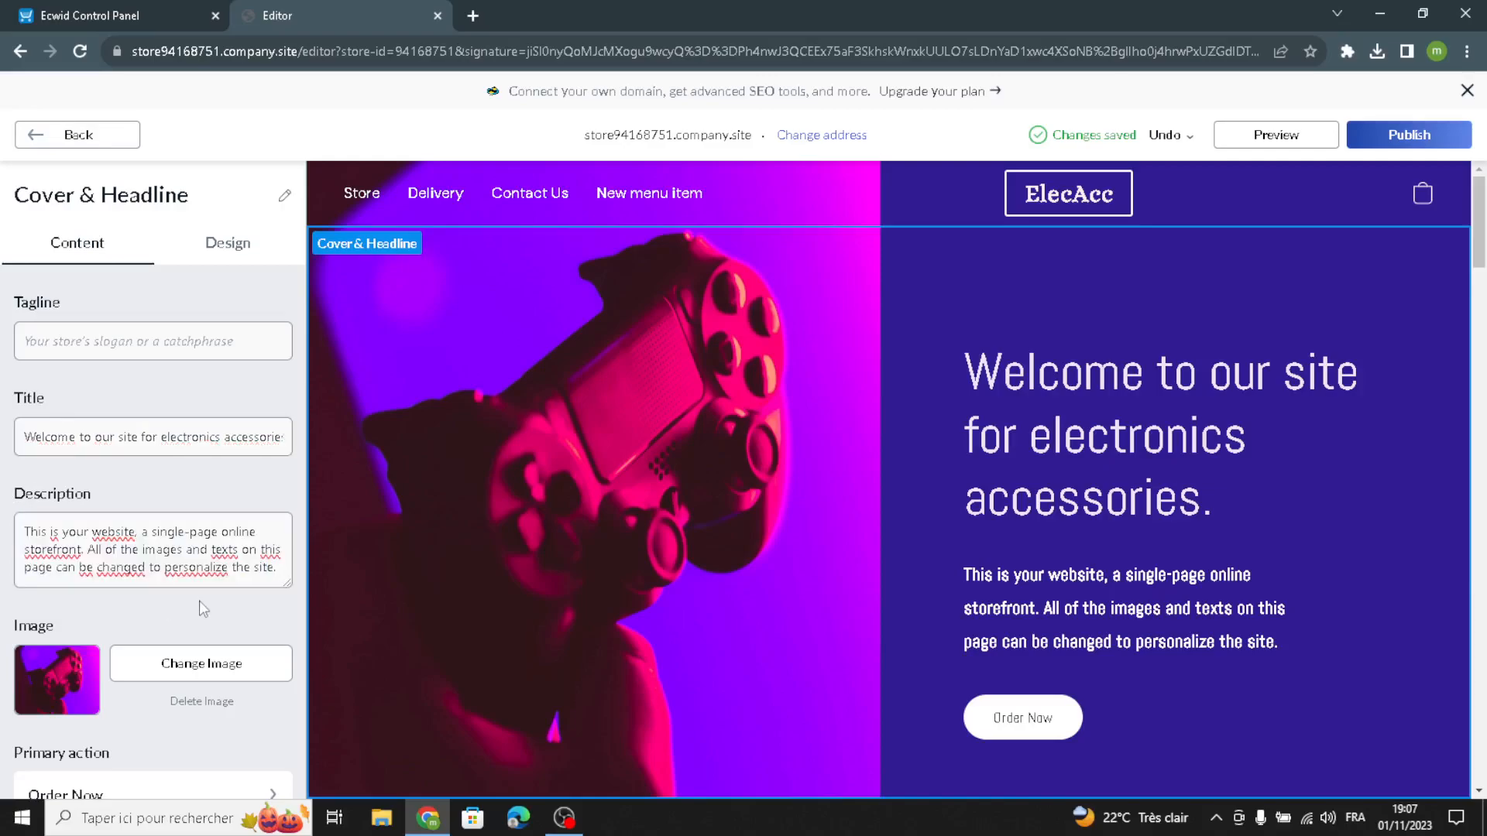
scroll(189, 603, "down", 3)
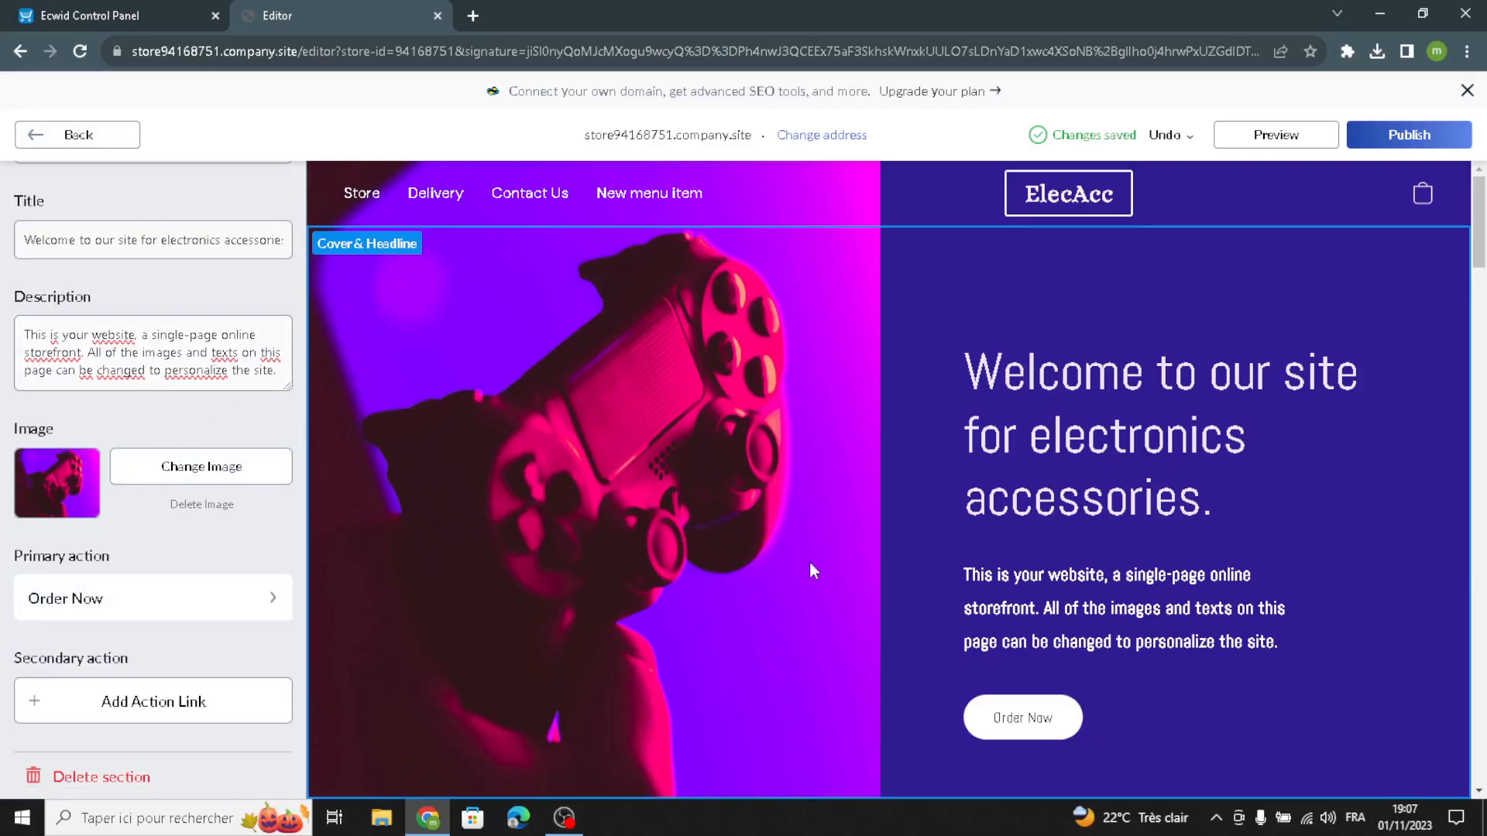
scroll(203, 605, "up", 3)
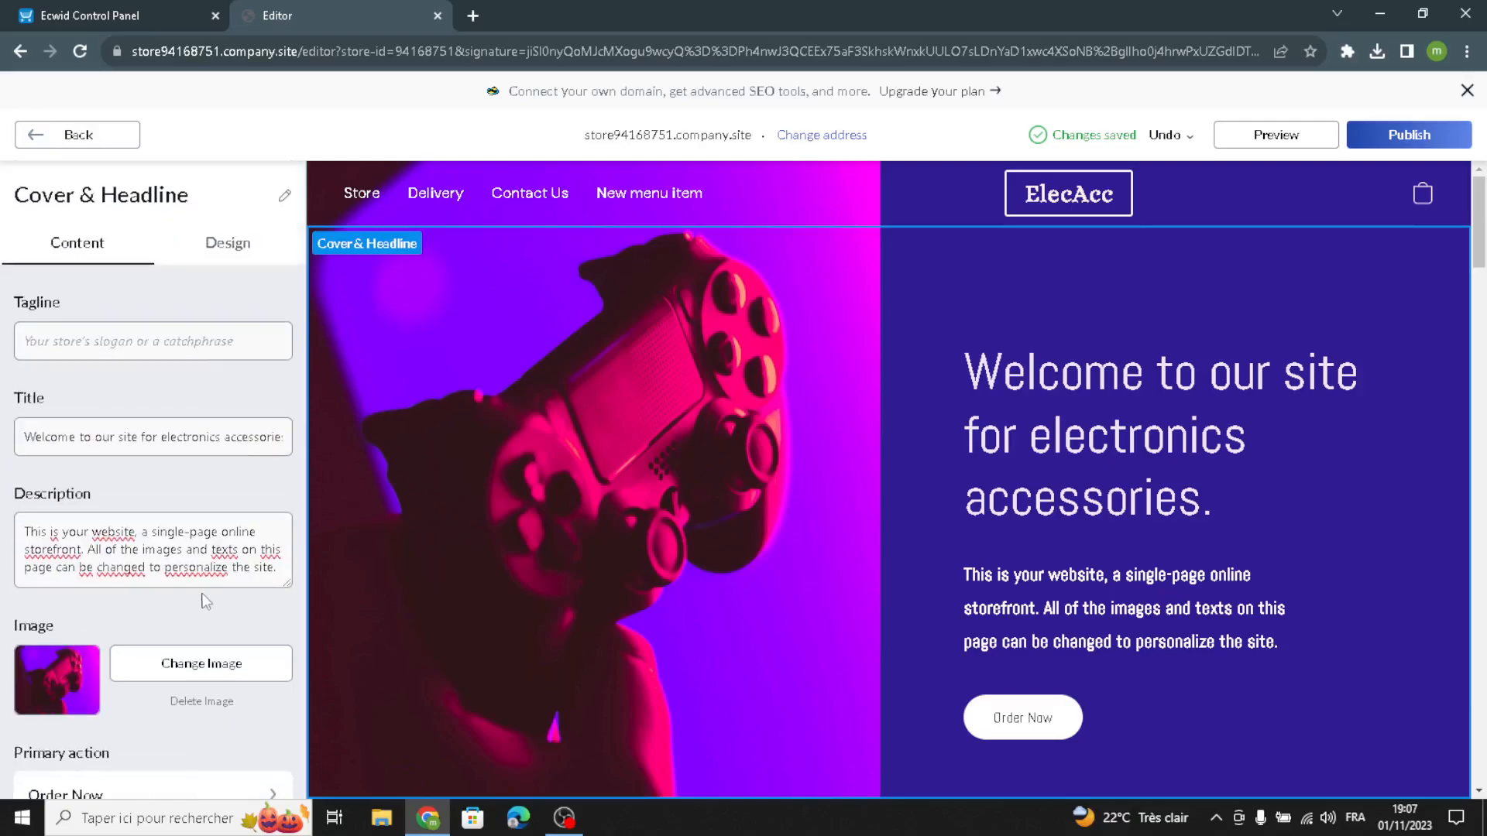
Change the Cover & Headline layout to the design with text on the left and a large image block on the right.
left_click(256, 233)
left_click(108, 354)
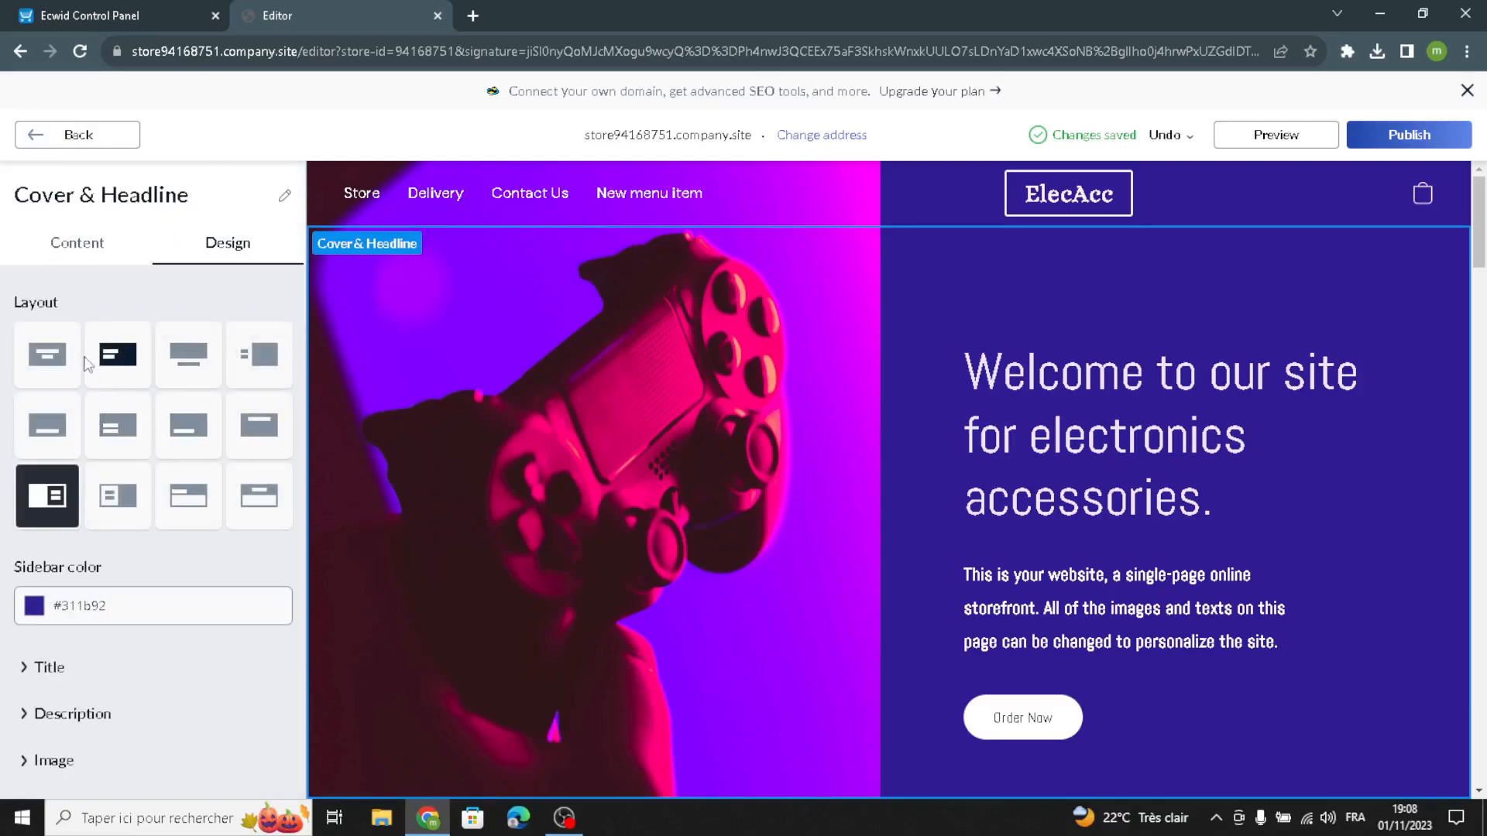
left_click(73, 360)
left_click(260, 355)
Set the cover title's font to Alice and its colour to the preset light pink #FFEEF1.
scroll(157, 540, "down", 1)
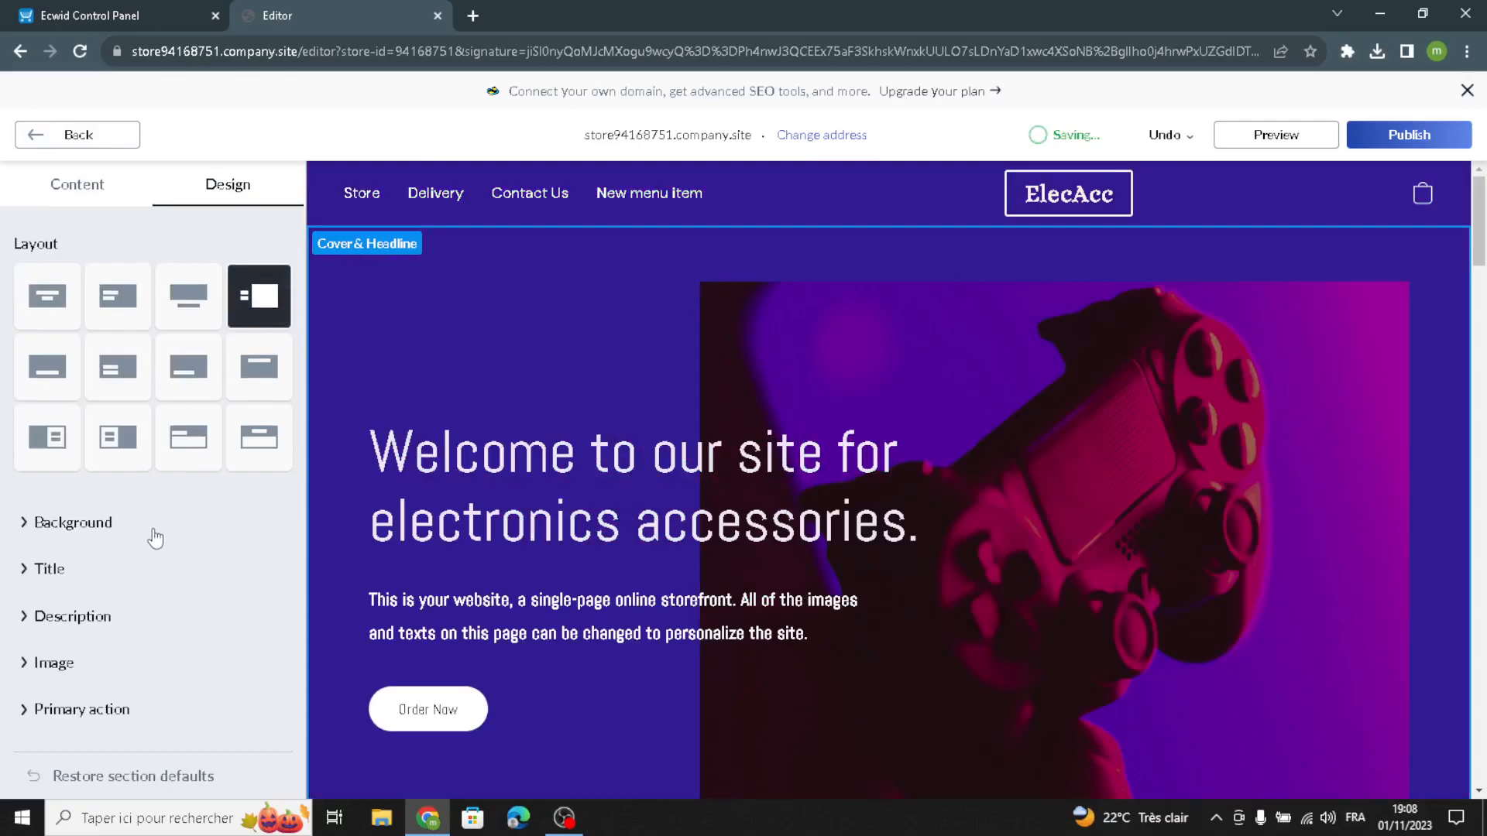
left_click(49, 568)
scroll(53, 382, "down", 4)
left_click(54, 382)
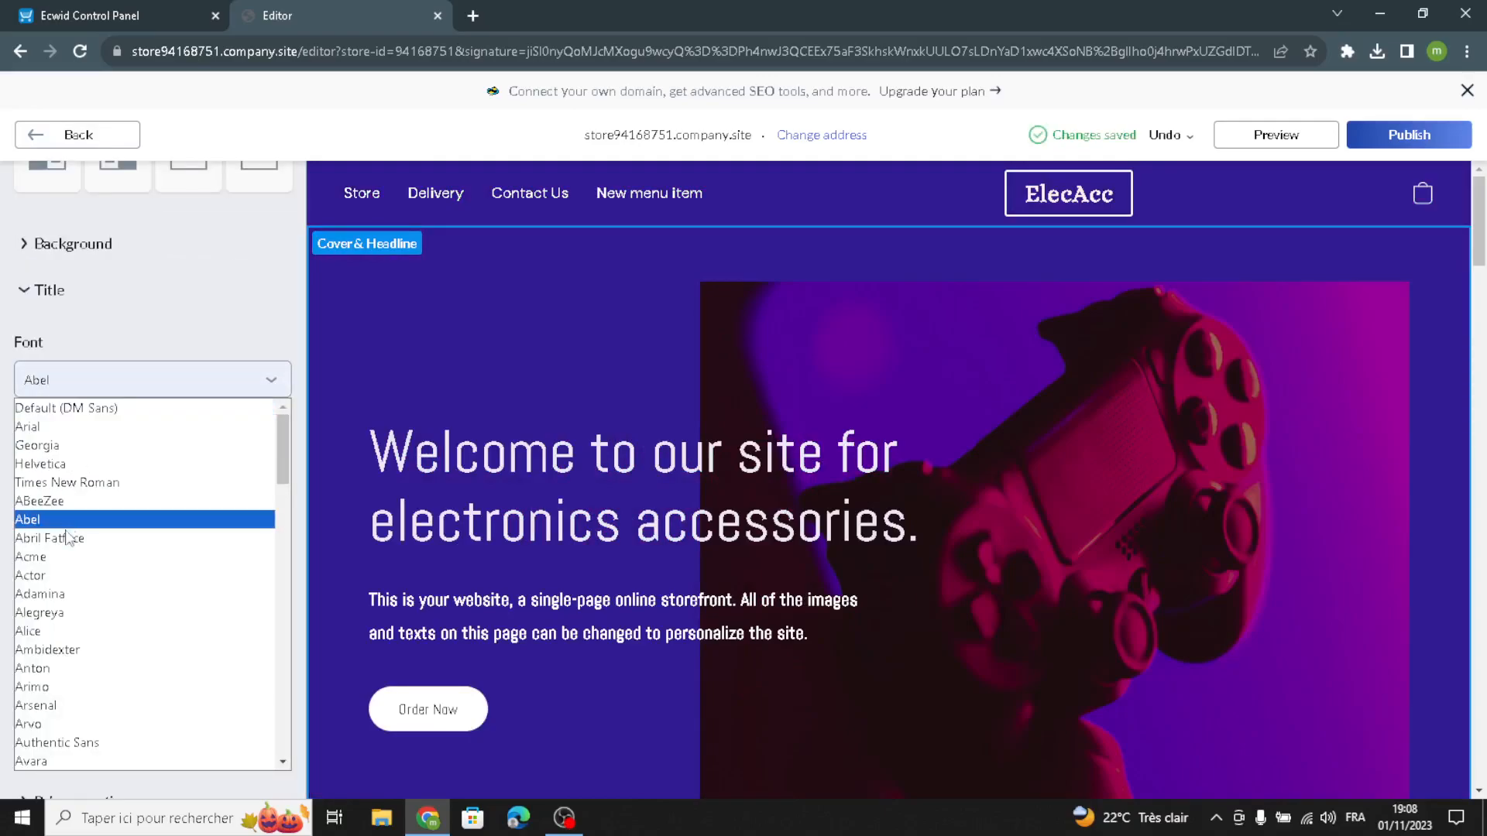
left_click(62, 631)
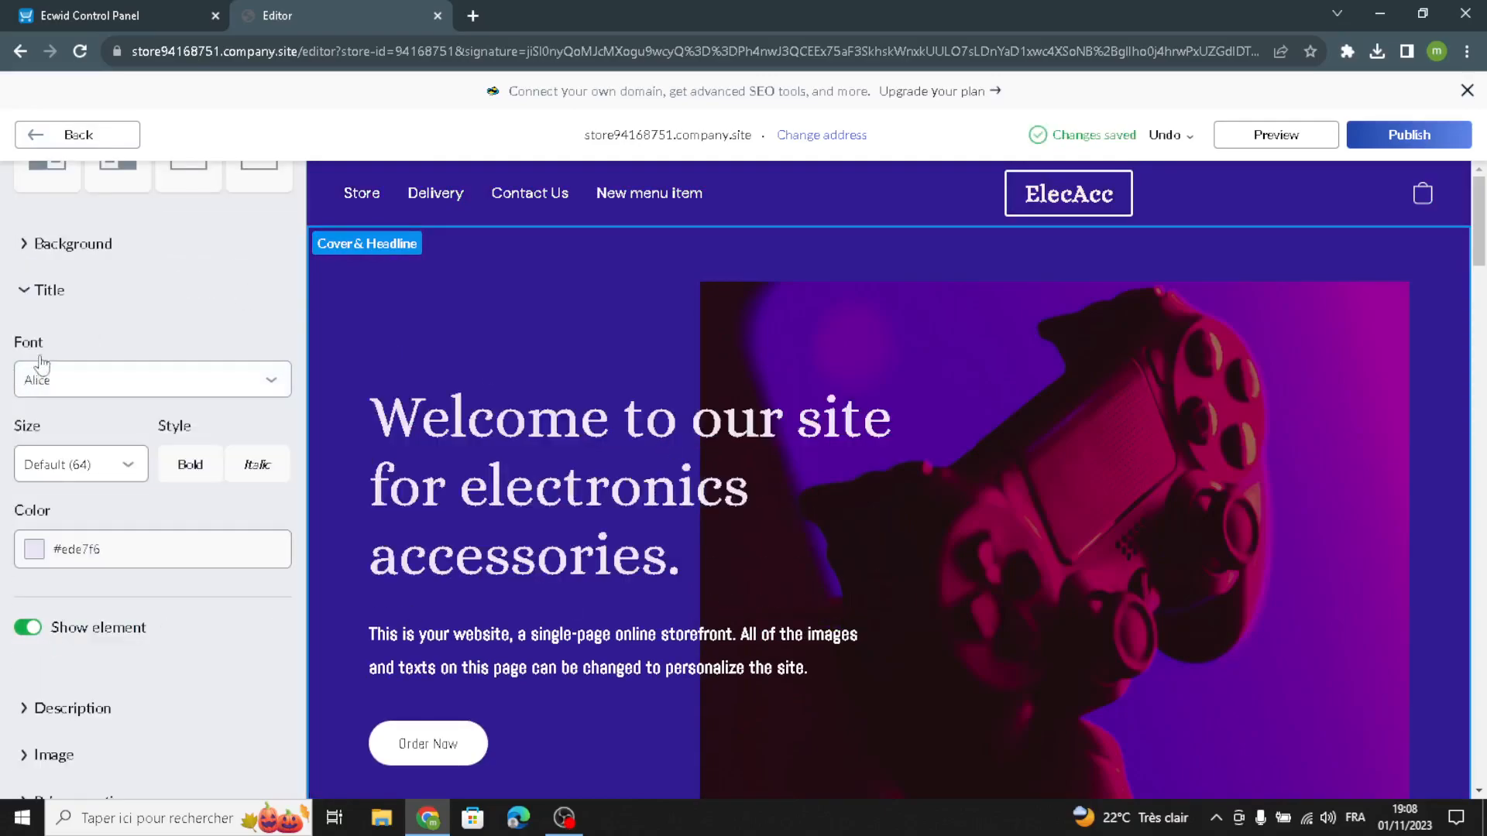
left_click(35, 549)
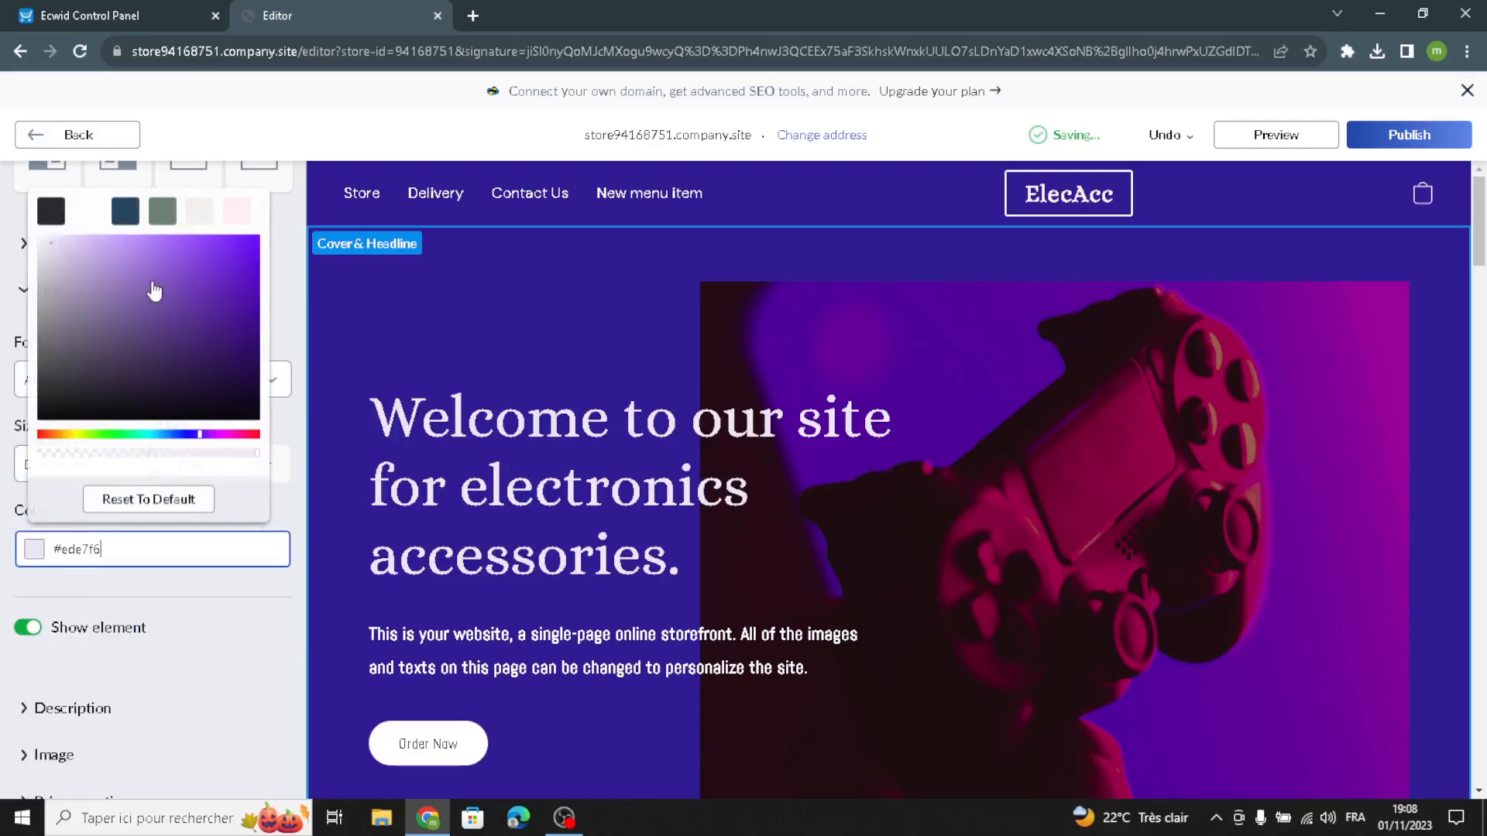
left_click(236, 211)
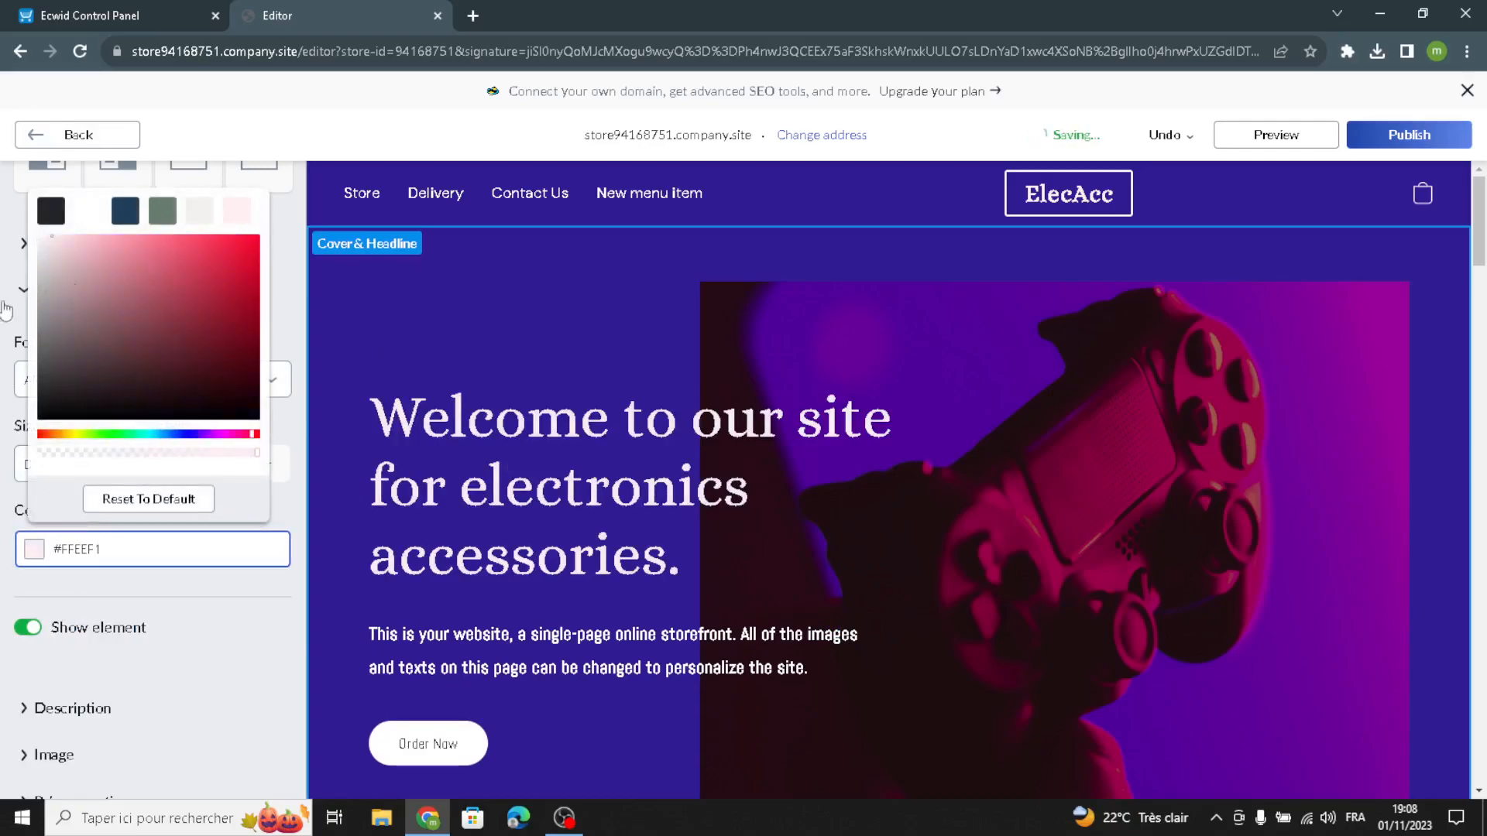
left_click(6, 377)
Set the cover description's text size to 24 and return to the list of homepage sections.
scroll(16, 646, "down", 1)
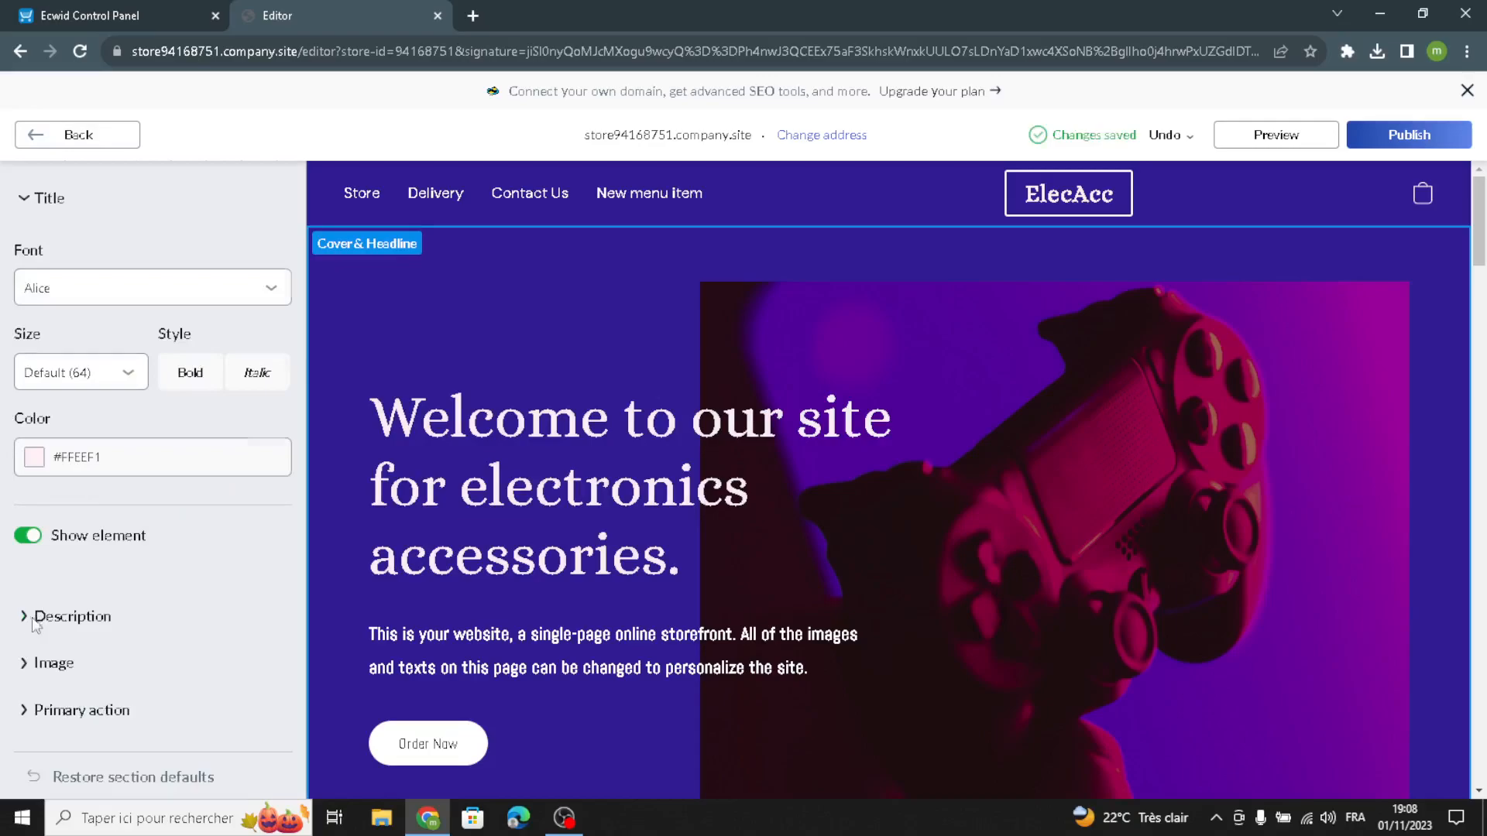
left_click(34, 620)
left_click(74, 422)
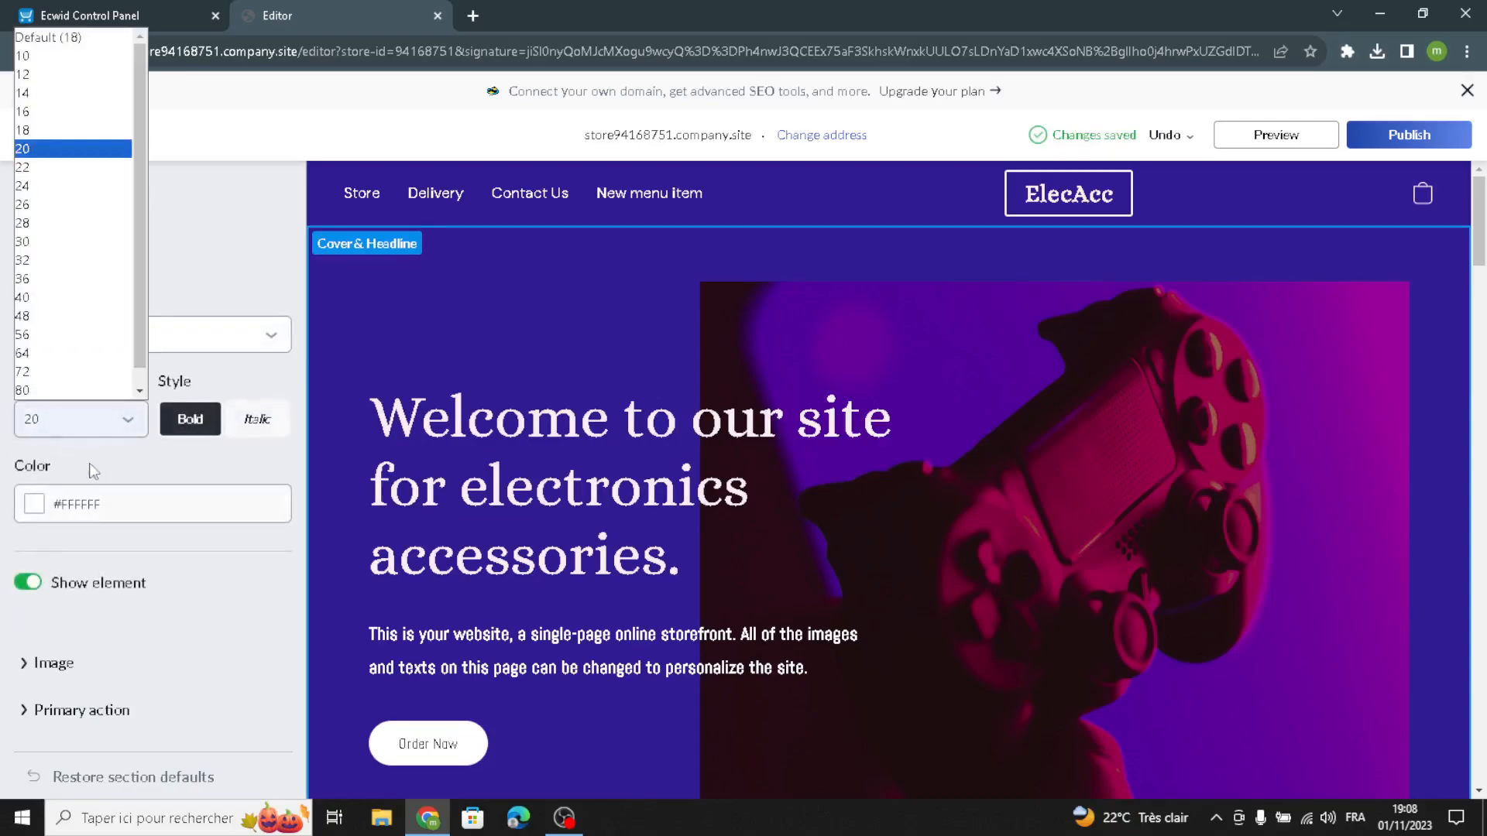
left_click(83, 194)
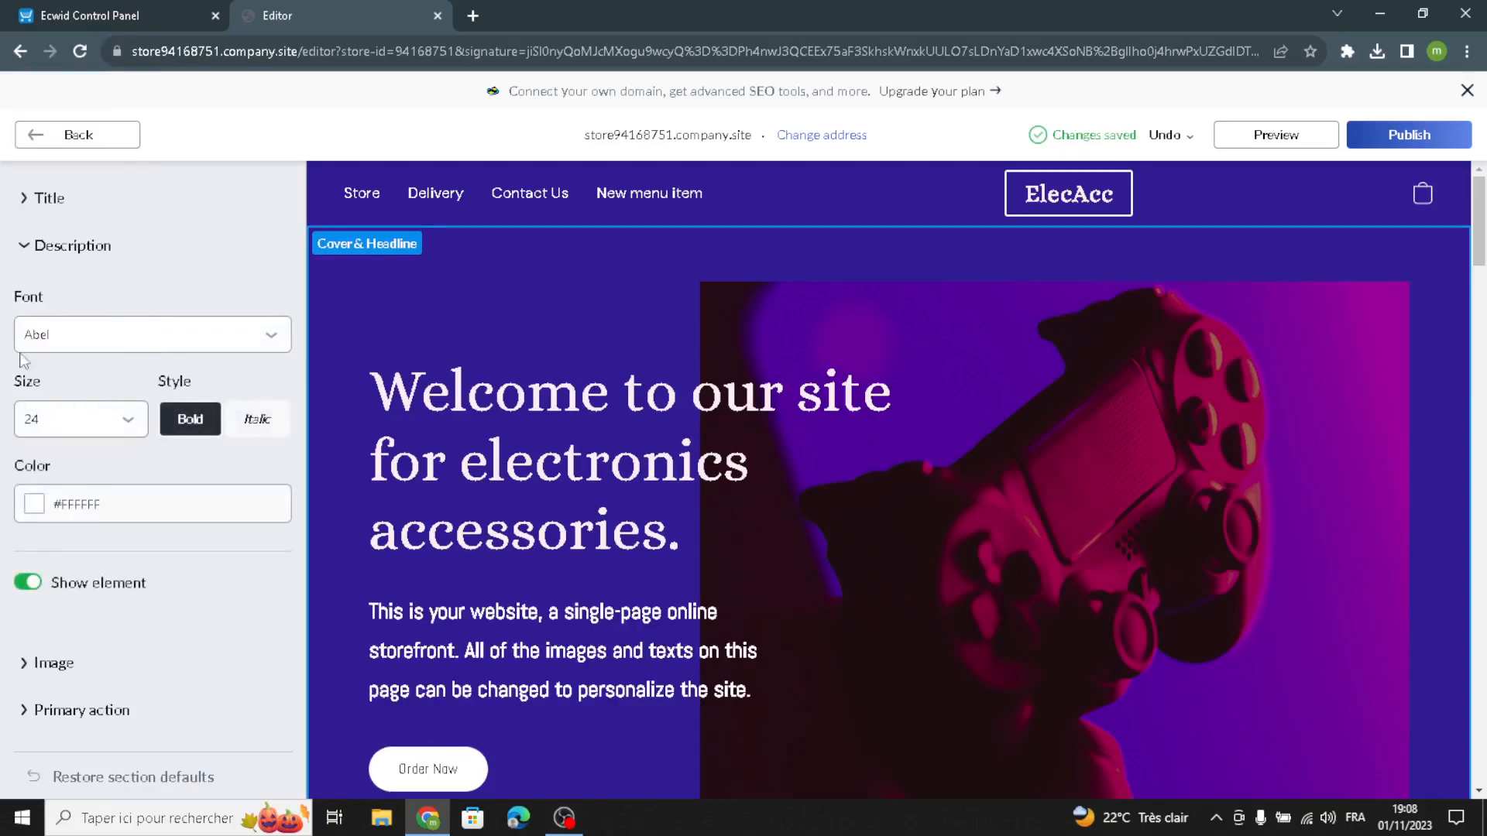
scroll(107, 553, "up", 4)
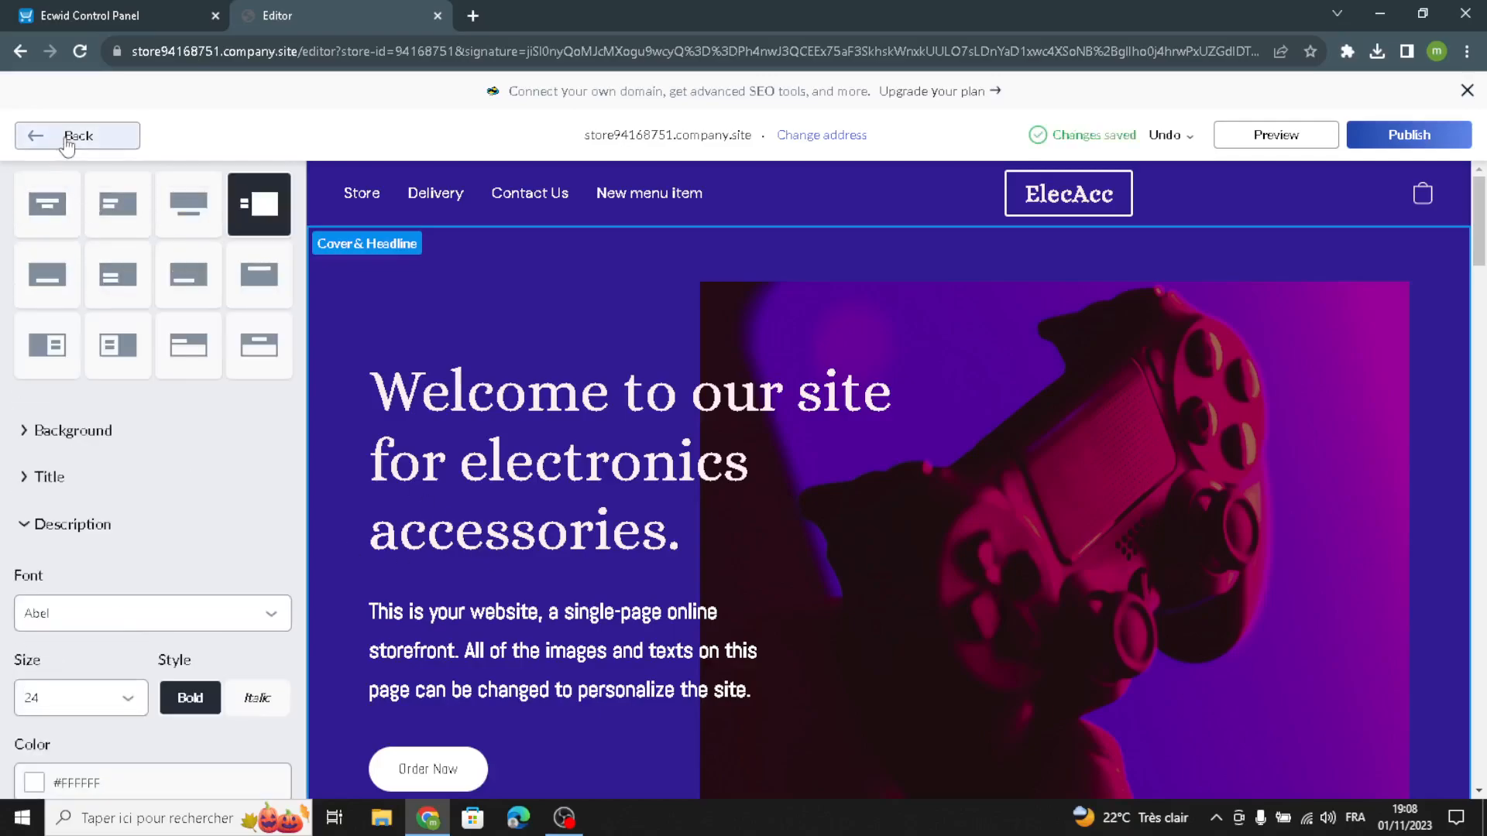
left_click(73, 135)
Title the Store section "Featured products".
left_click(75, 387)
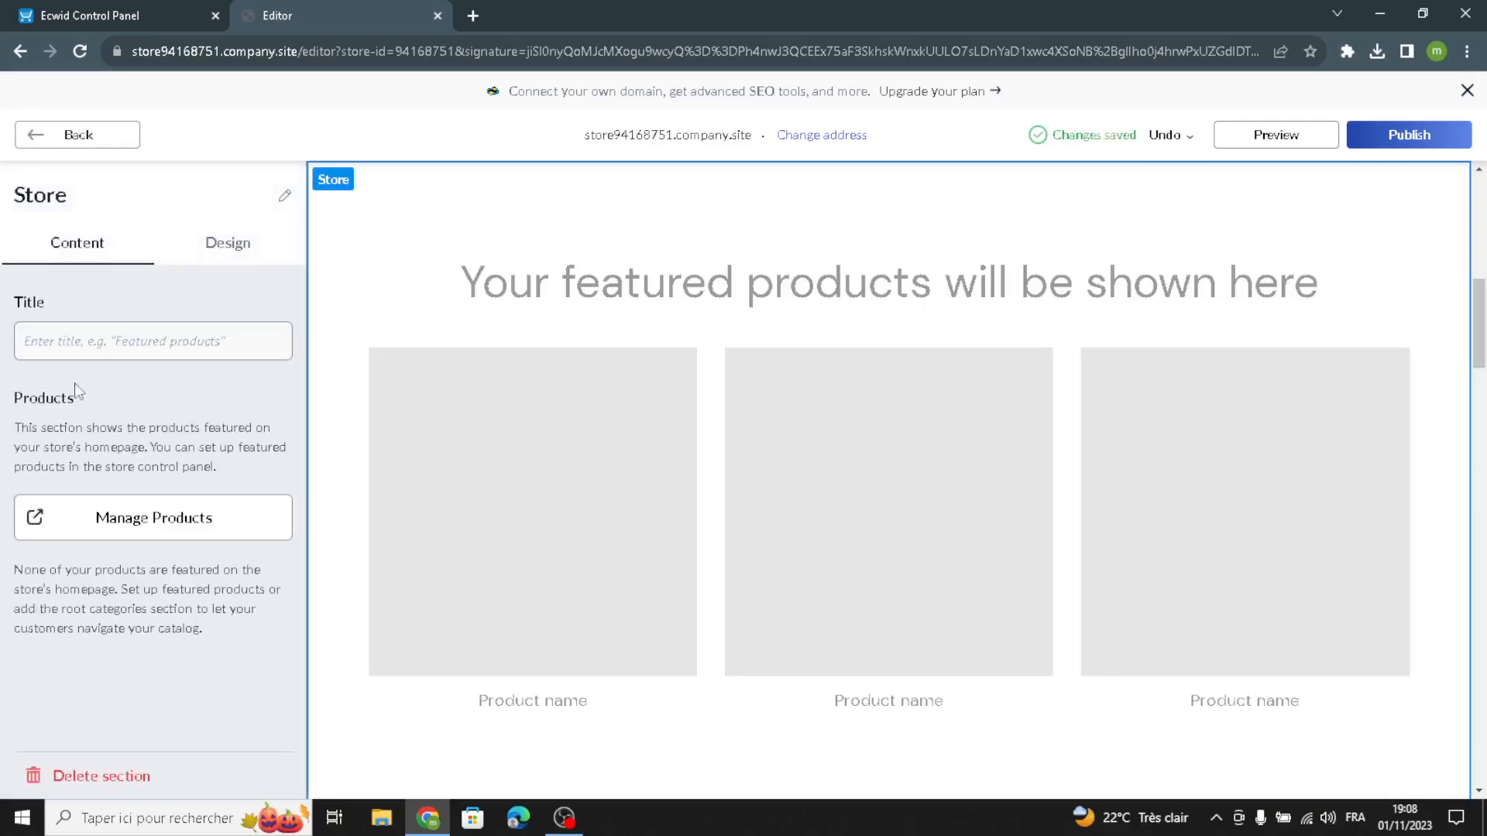
left_click(109, 339)
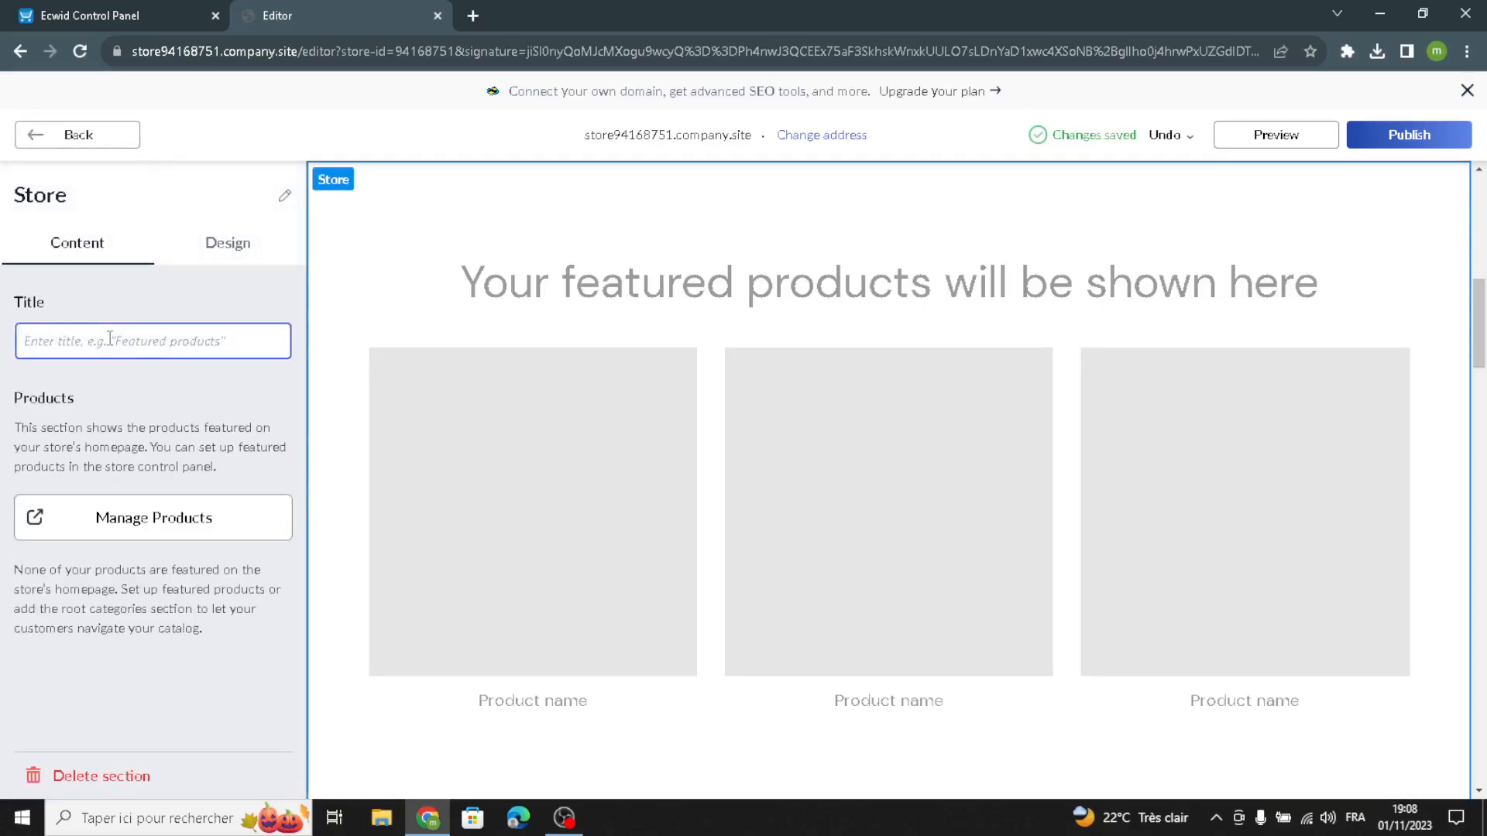
type("Feat")
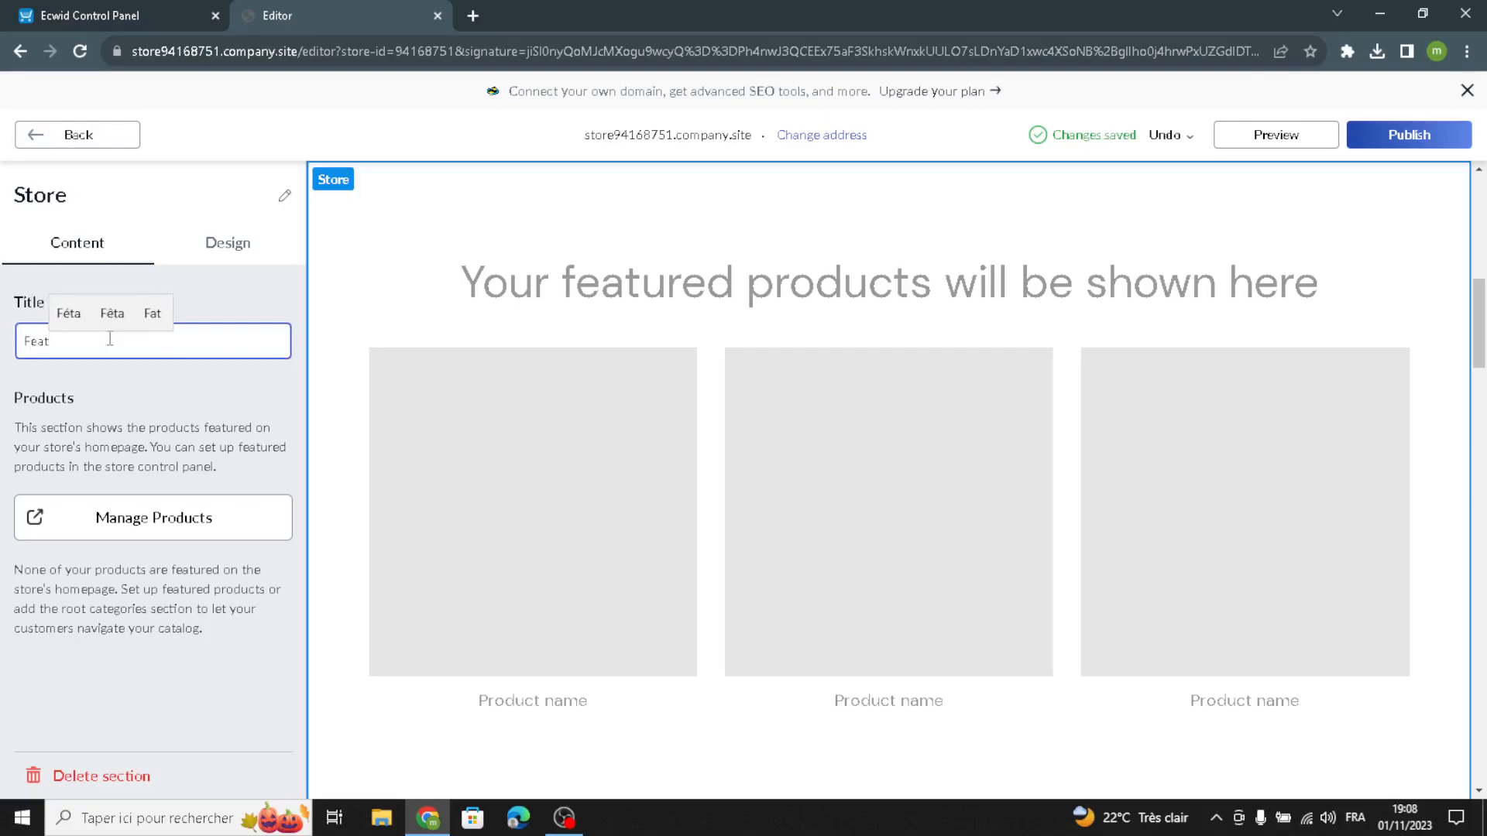
type("ured ")
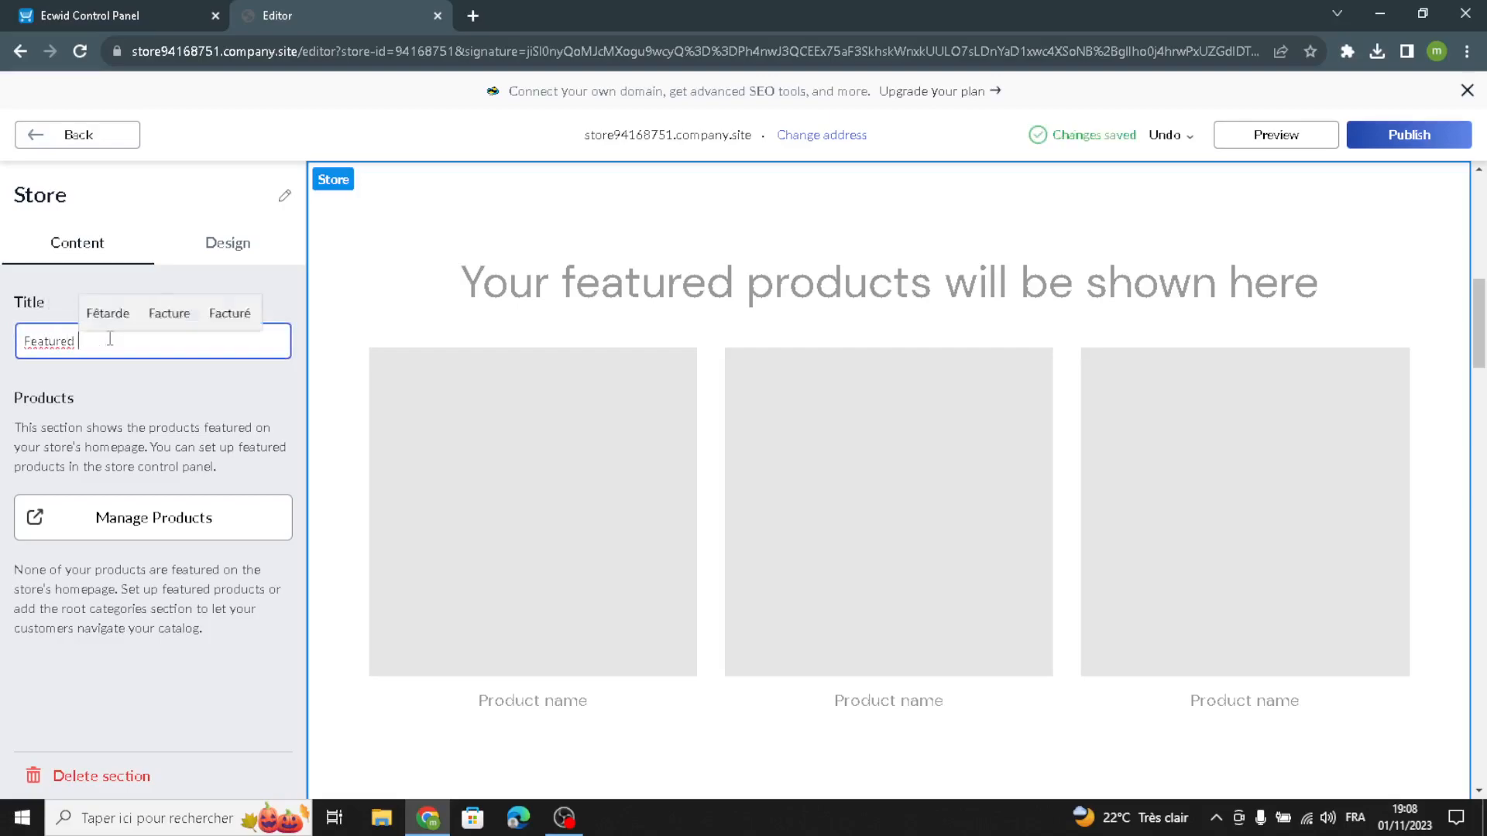
type("products")
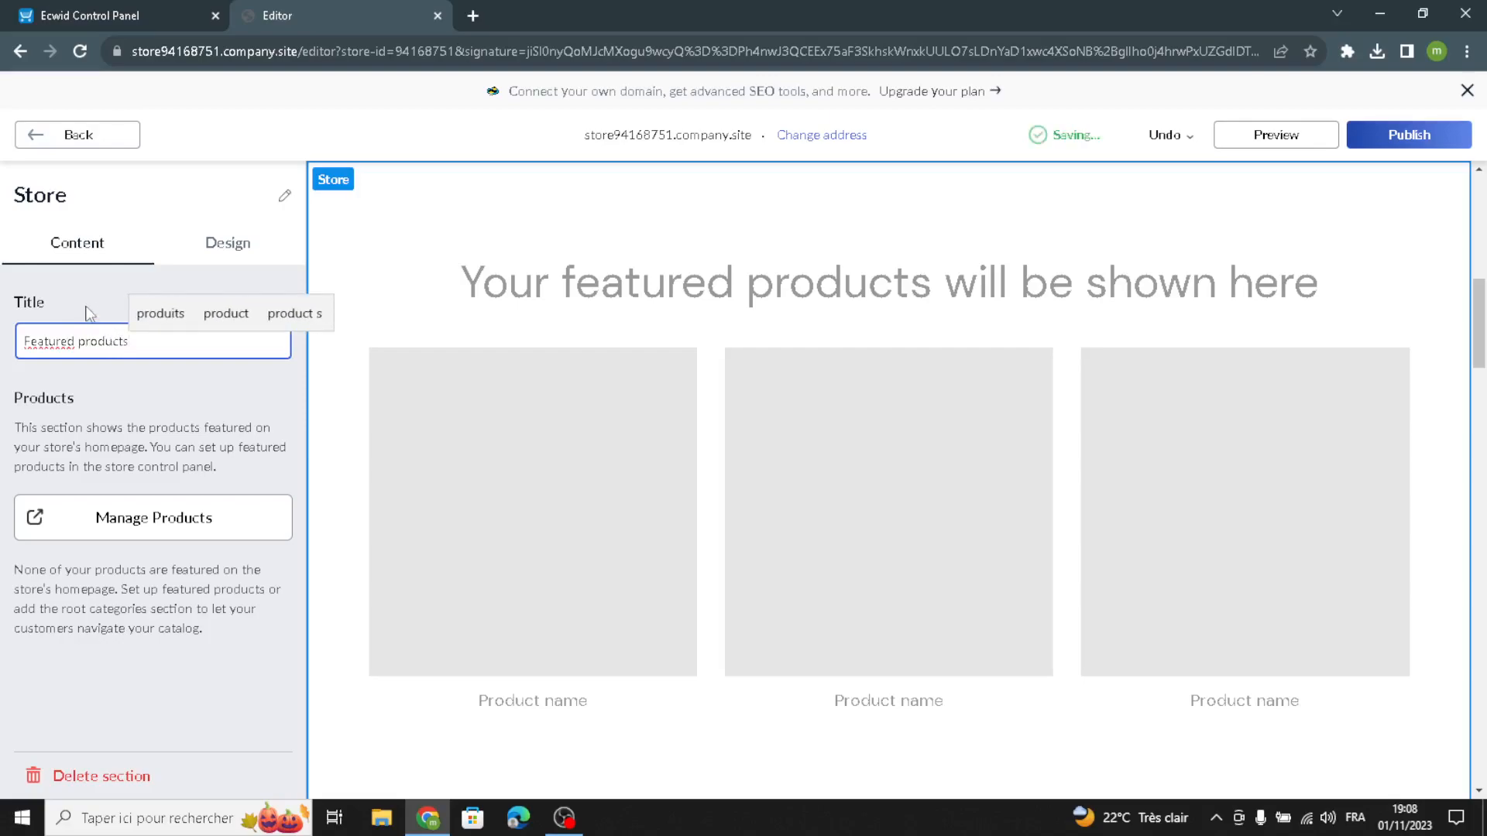
left_click(87, 312)
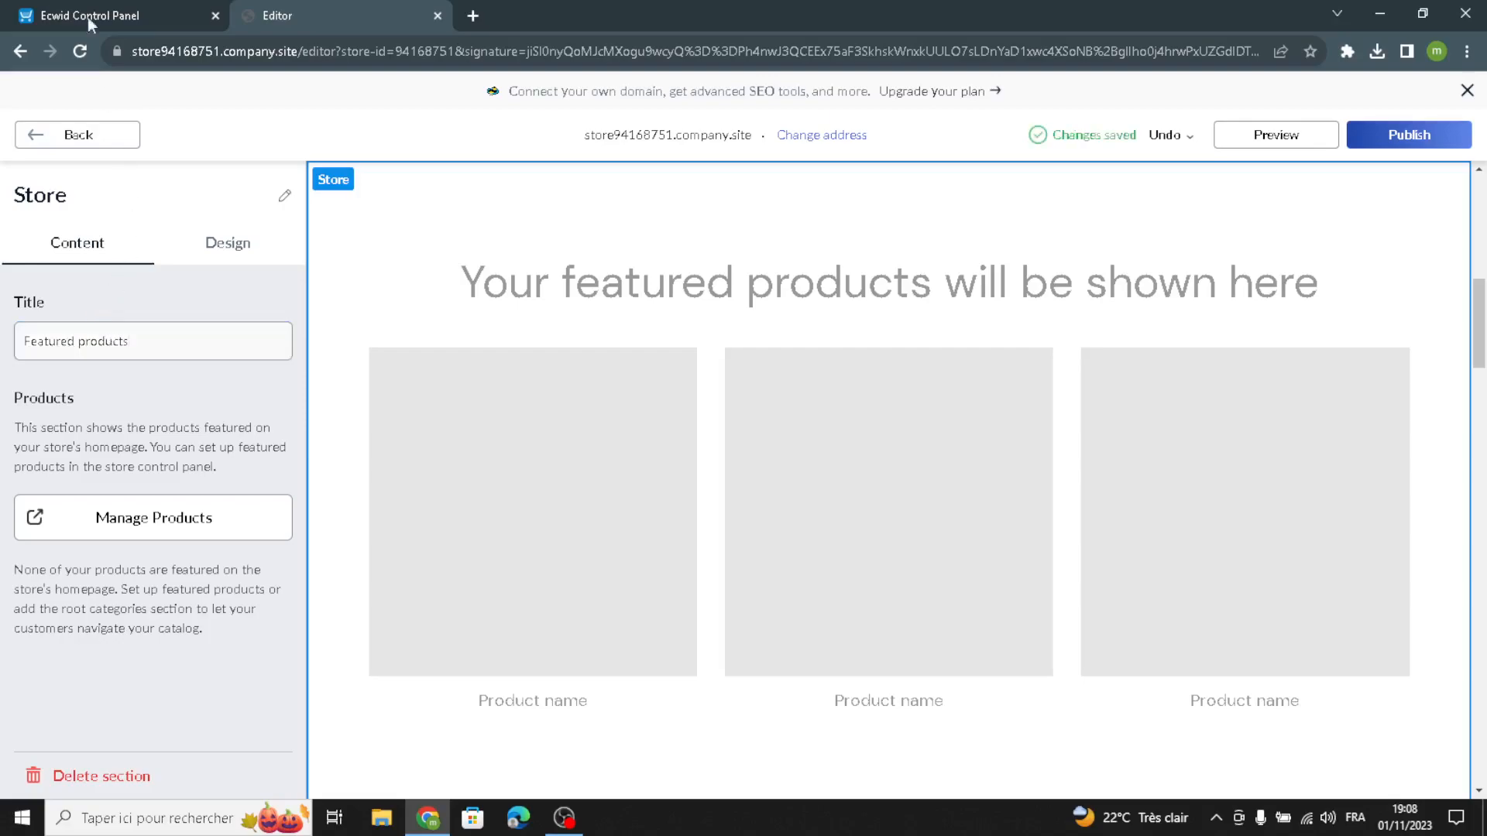
Switch to the Ecwid Control Panel and start a new product from the to-do list's products task.
left_click(55, 8)
left_click(698, 481)
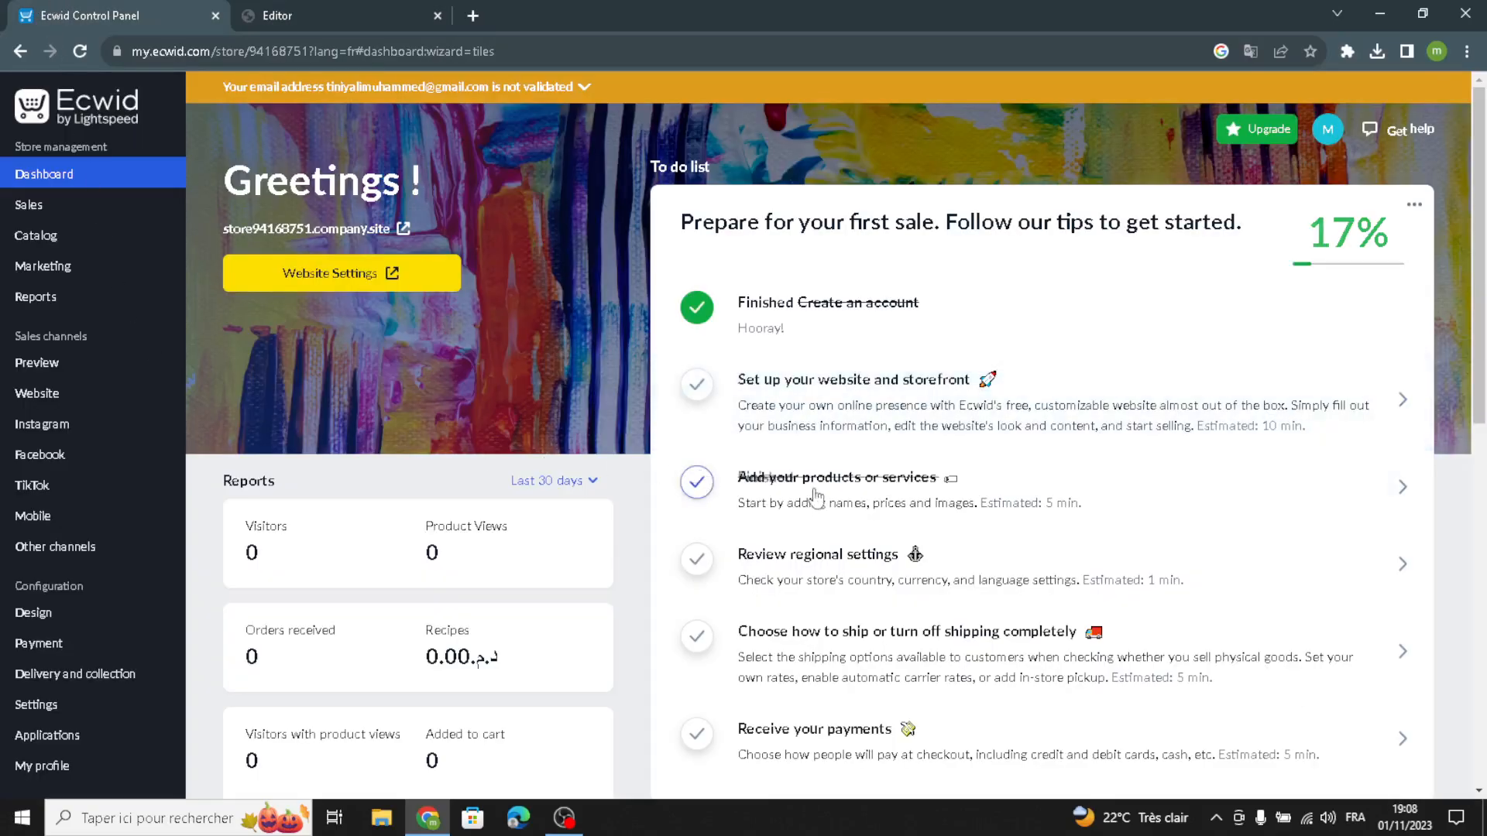
left_click(820, 514)
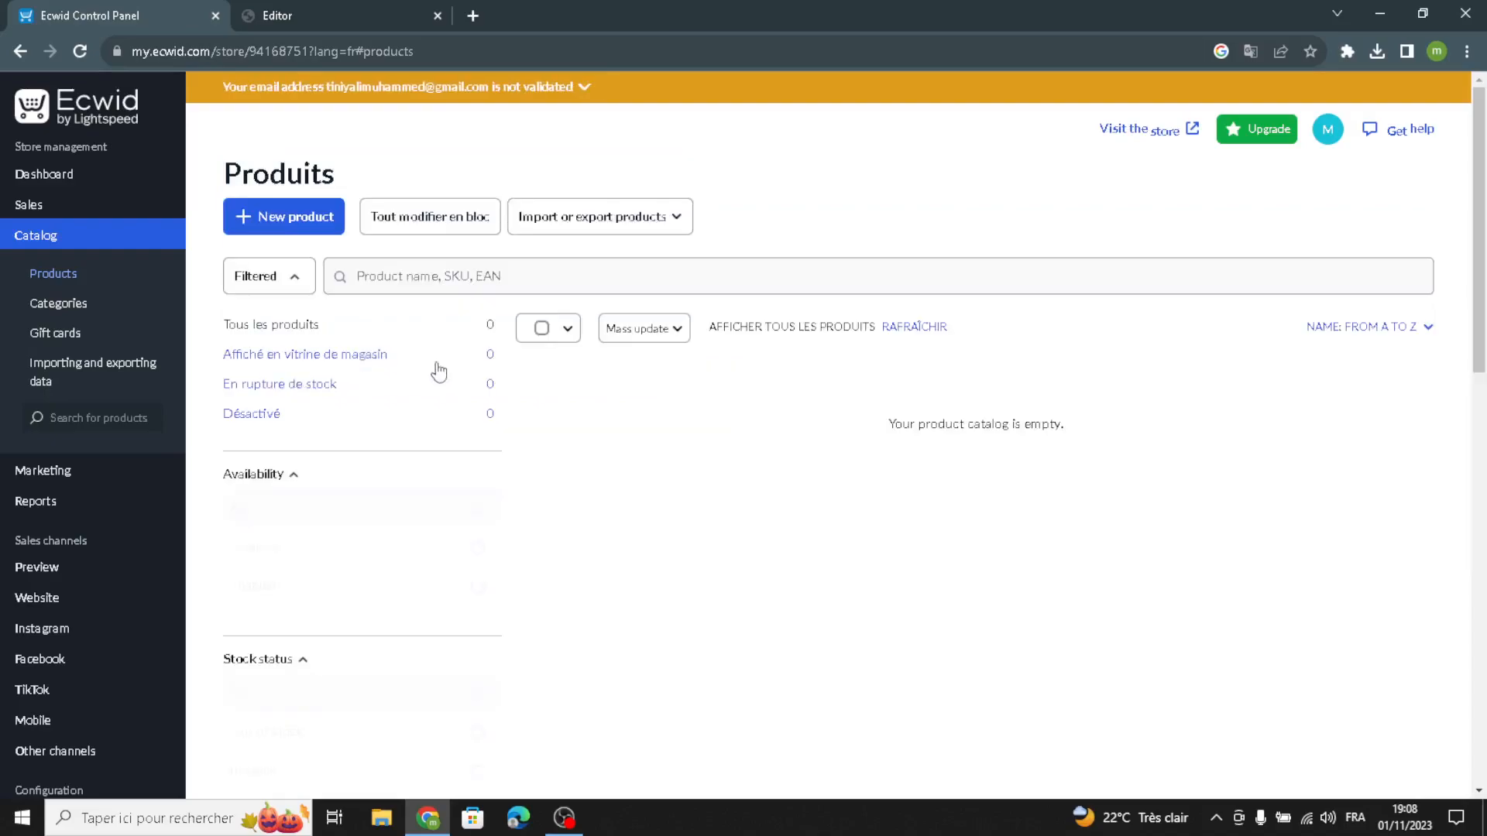
left_click(281, 225)
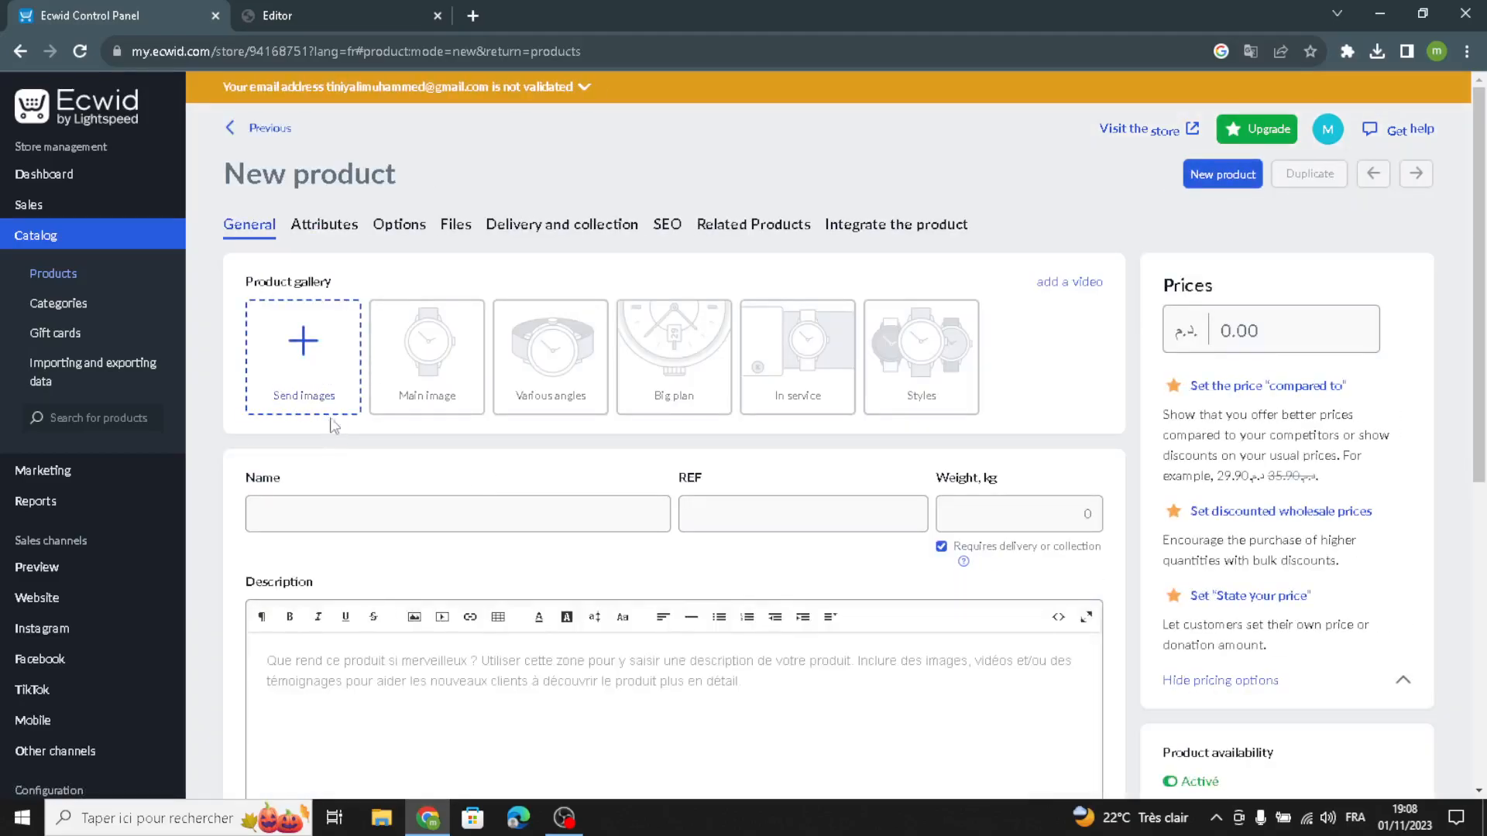
Search Google Images for "electronics accessories" in a new browser tab.
left_click(472, 16)
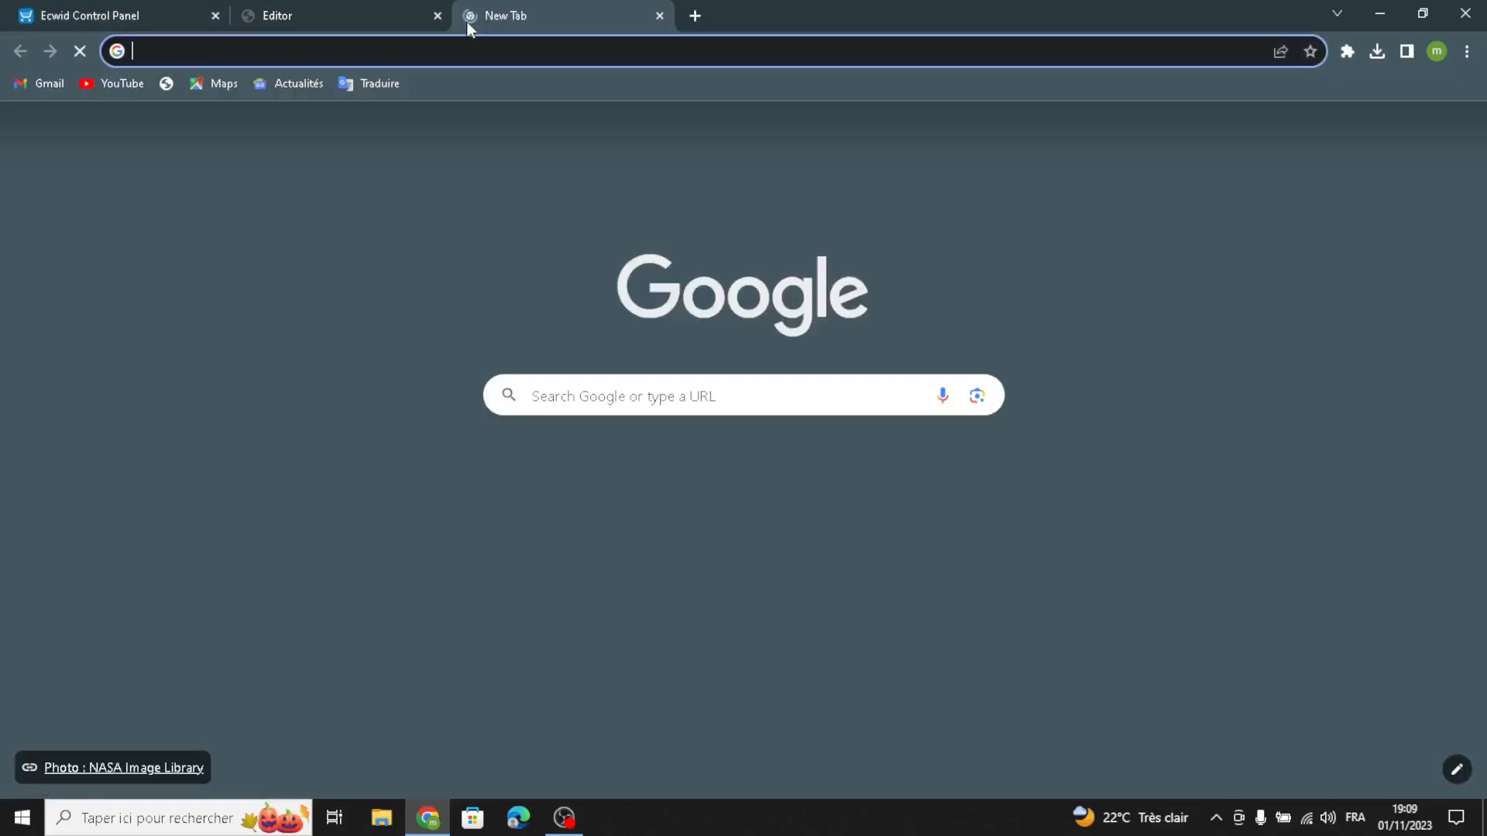
type("ele")
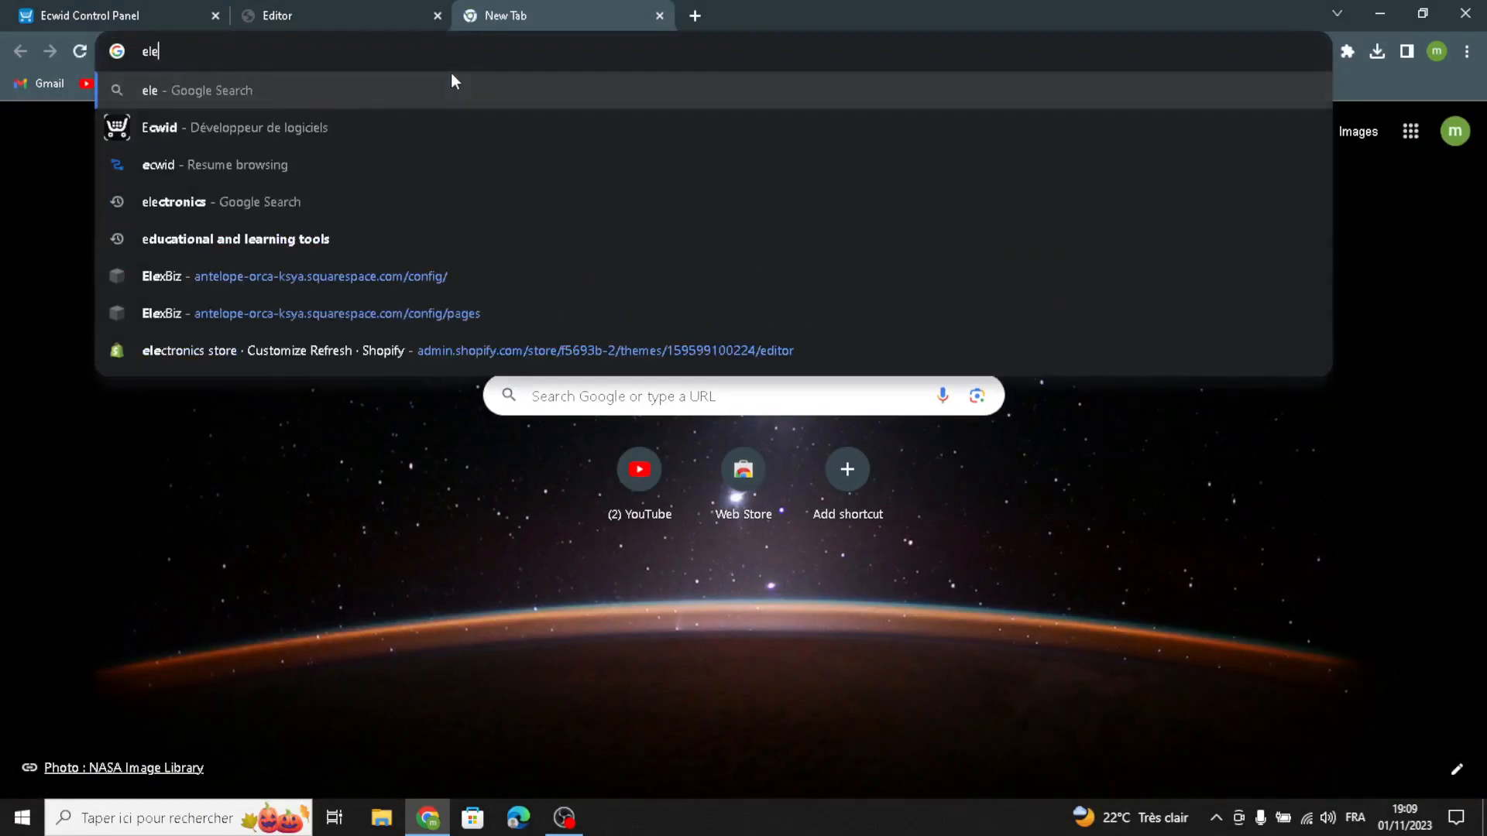
type("ctronics")
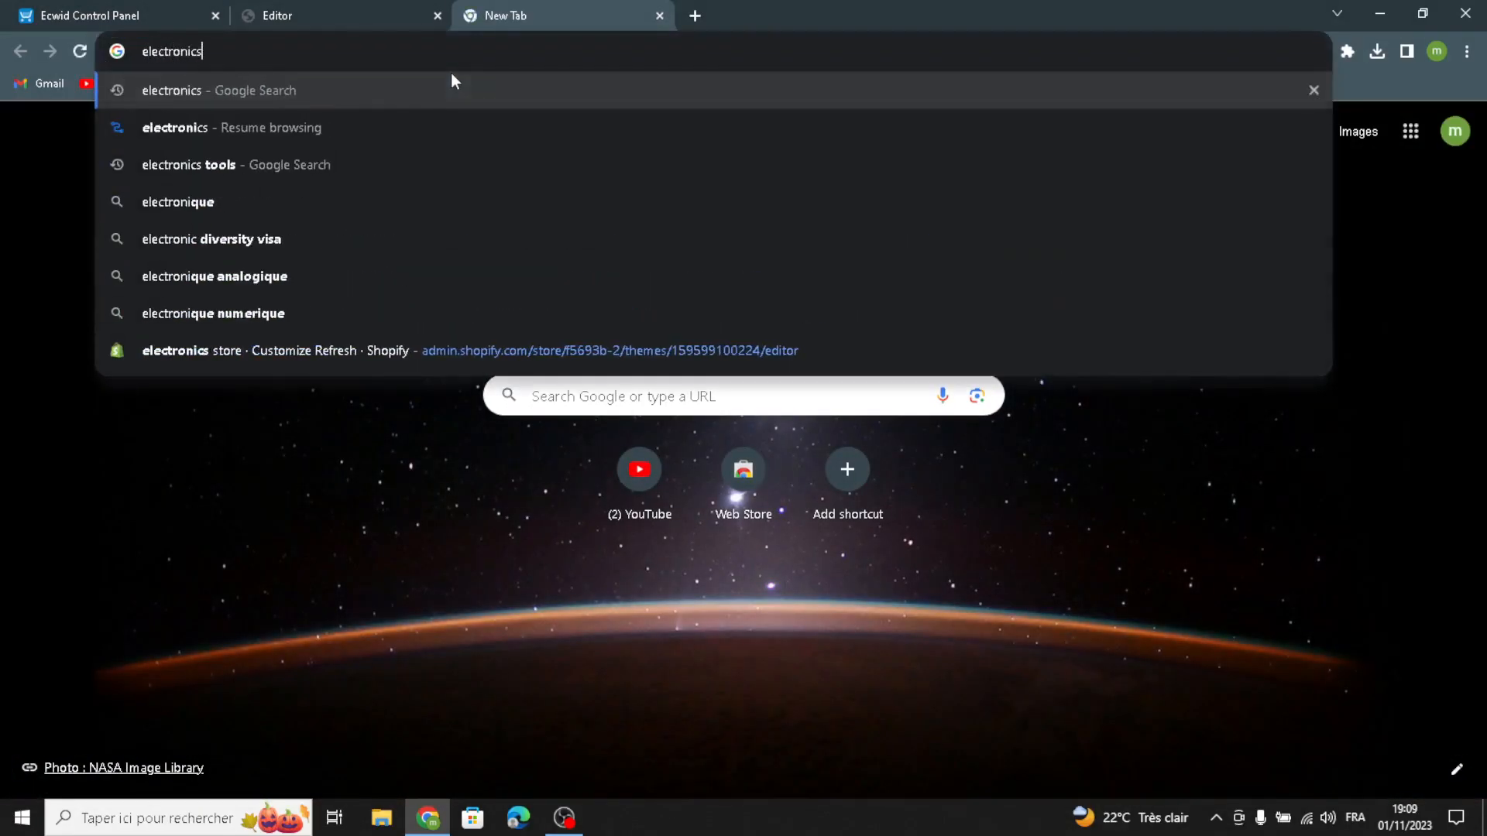
type(" accesso")
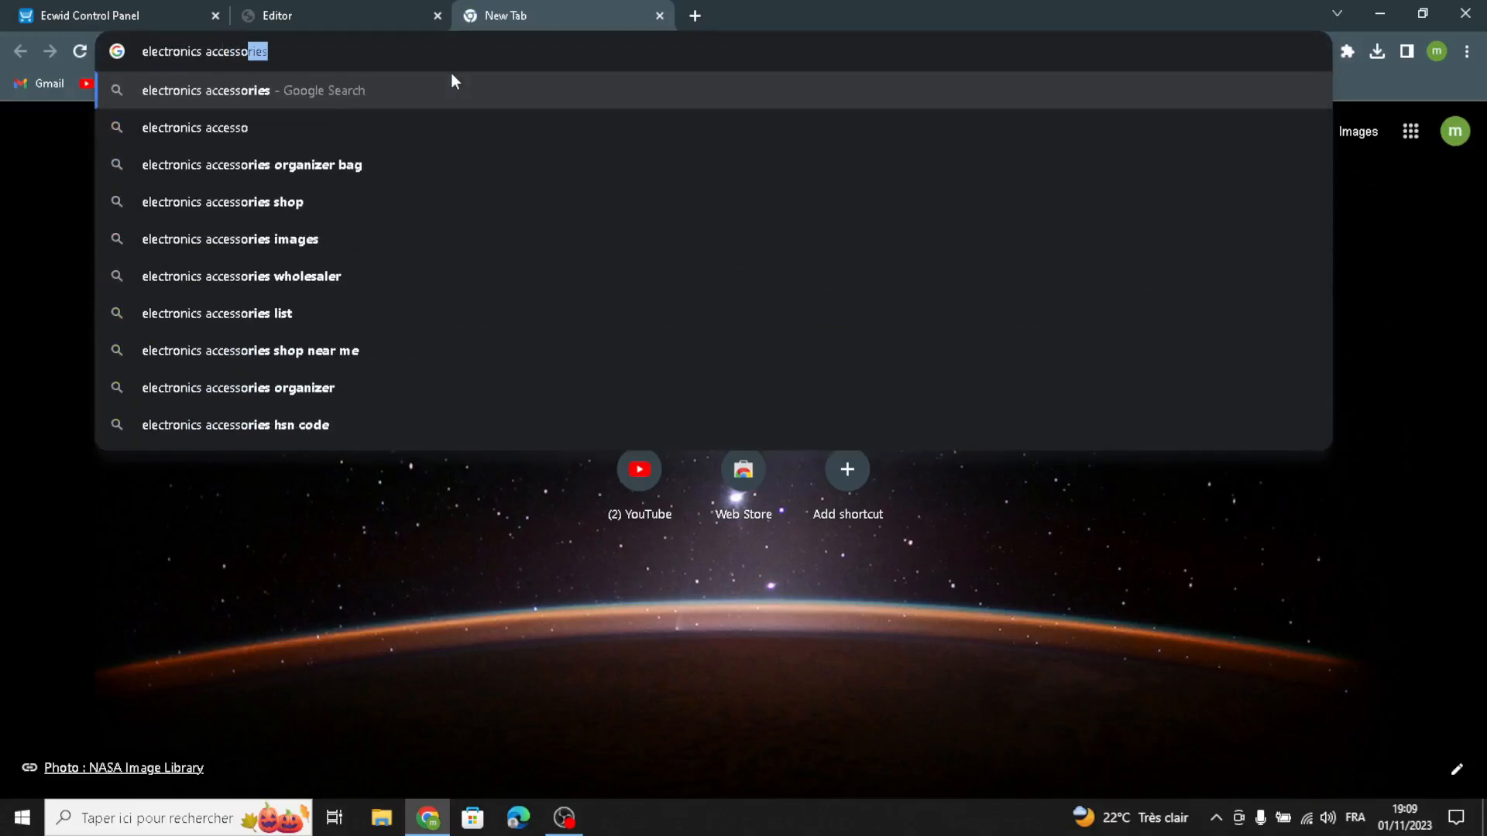
type("ries")
key("Return")
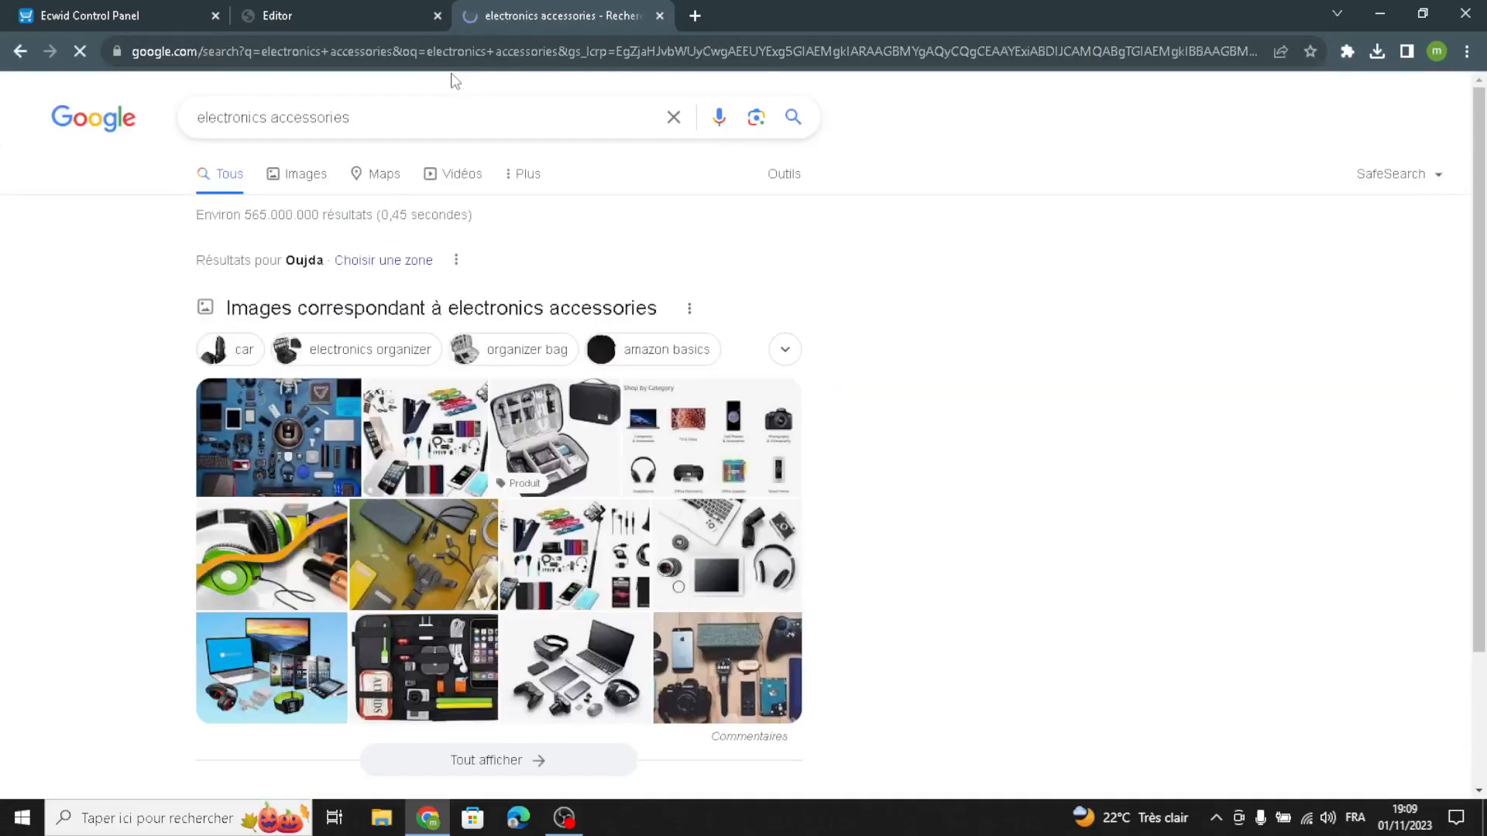
left_click(309, 172)
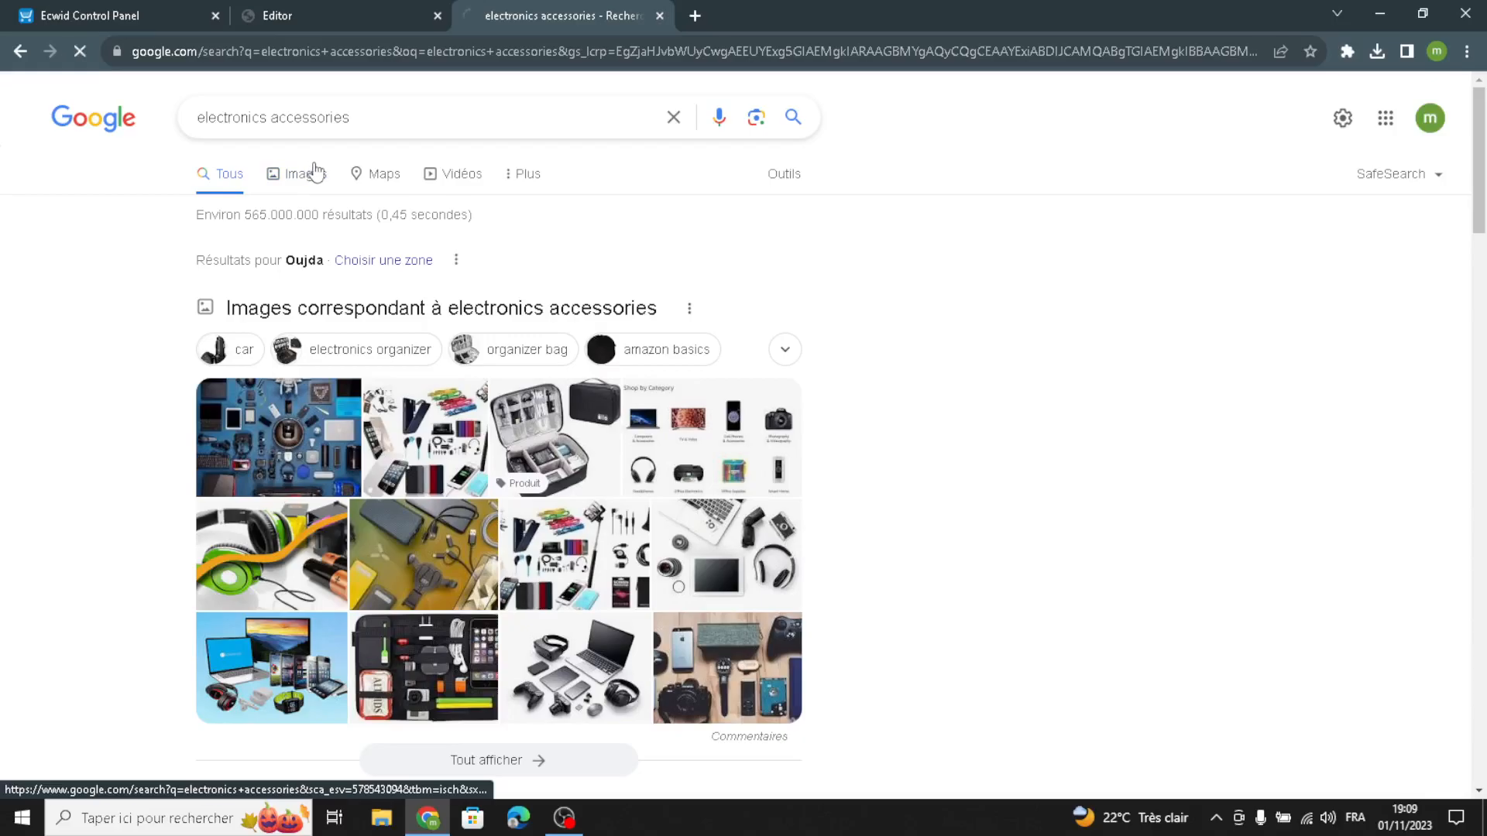
Look through the electronics accessories image results for a suitable product photo.
scroll(706, 573, "down", 6)
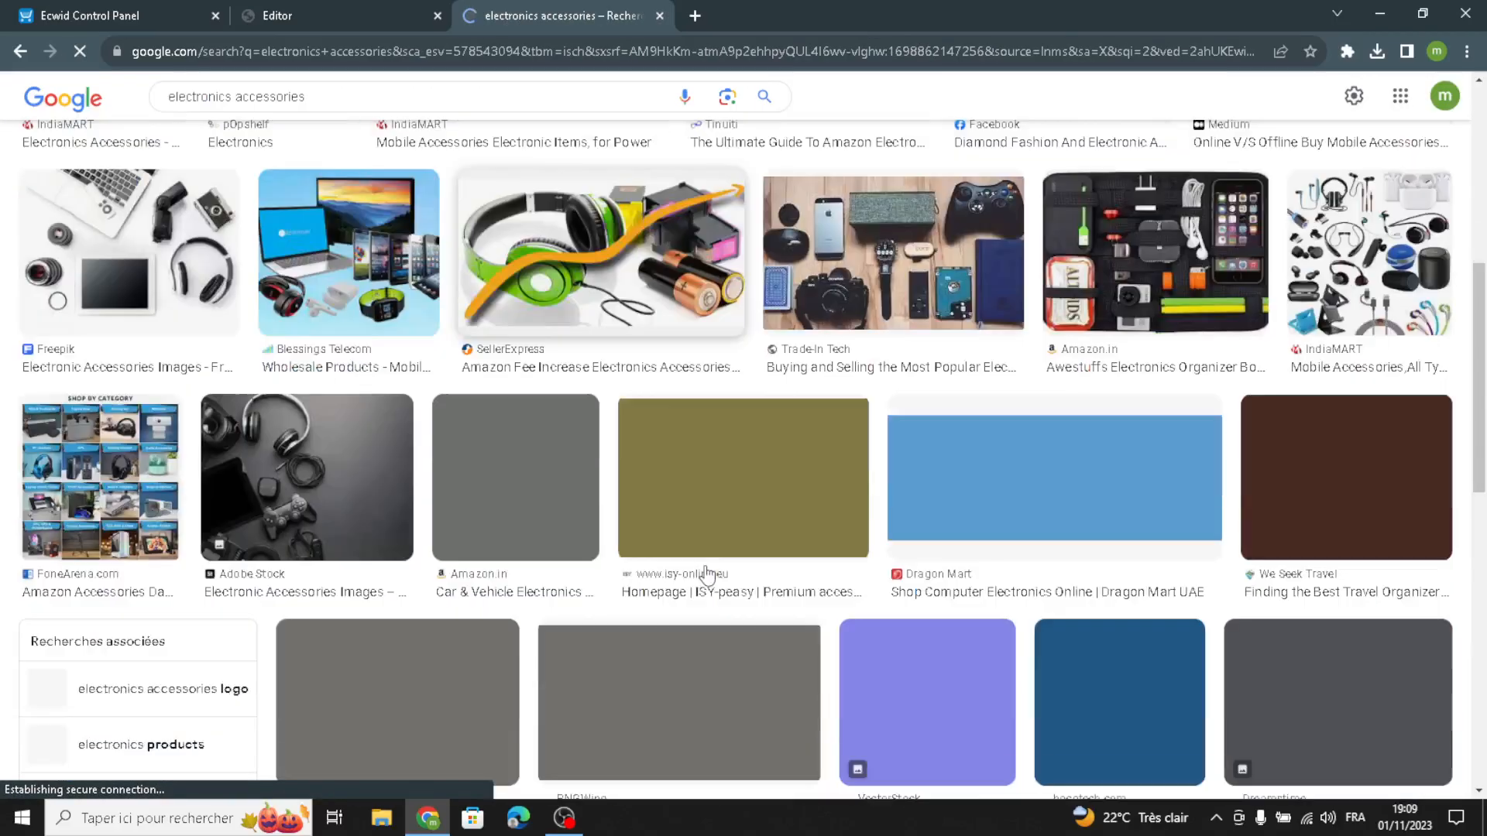
scroll(706, 573, "down", 5)
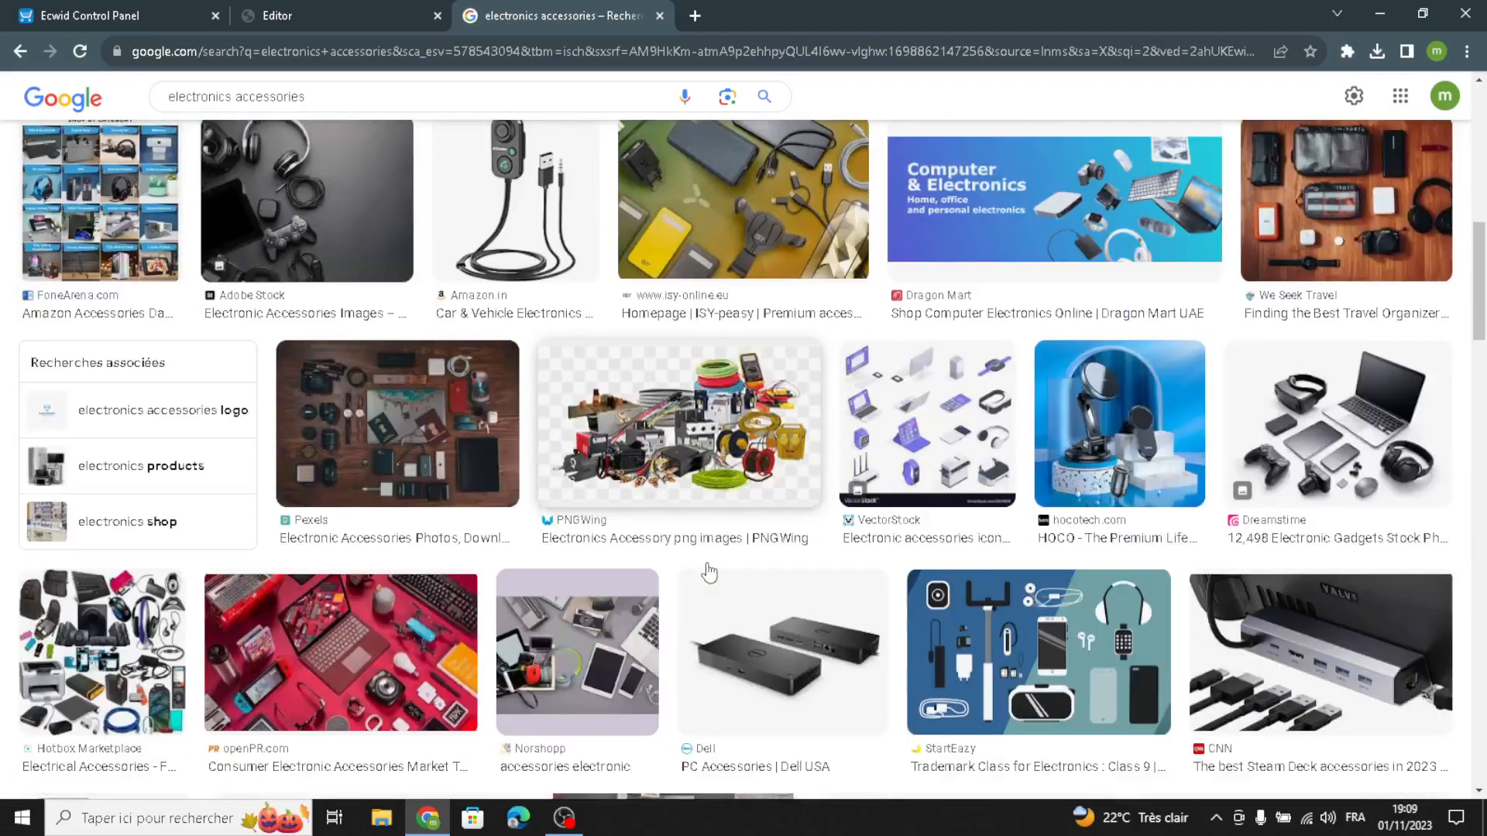
scroll(708, 572, "up", 1)
scroll(705, 554, "down", 1)
scroll(705, 554, "up", 2)
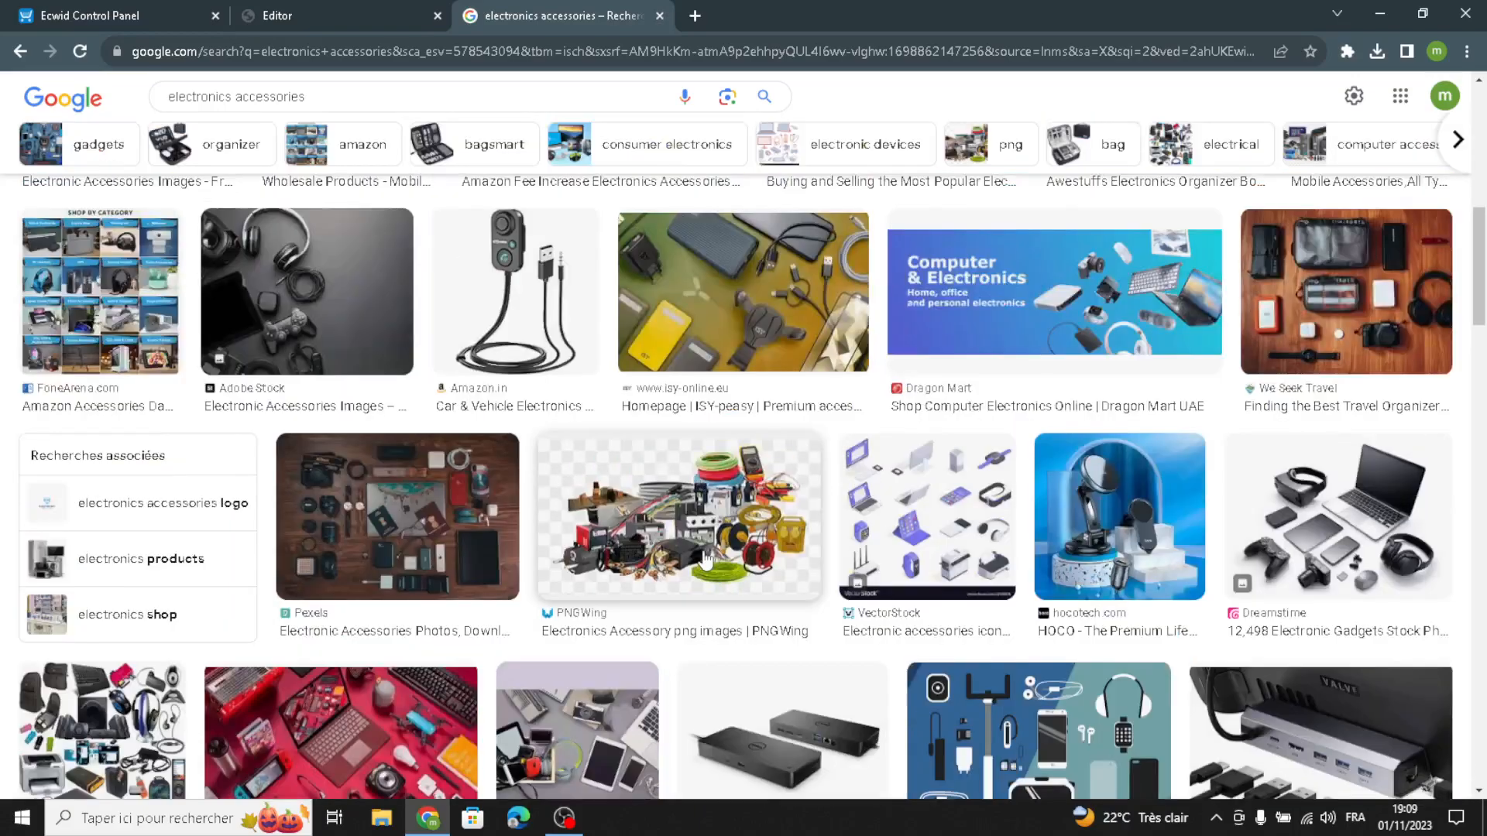
scroll(1247, 548, "up", 4)
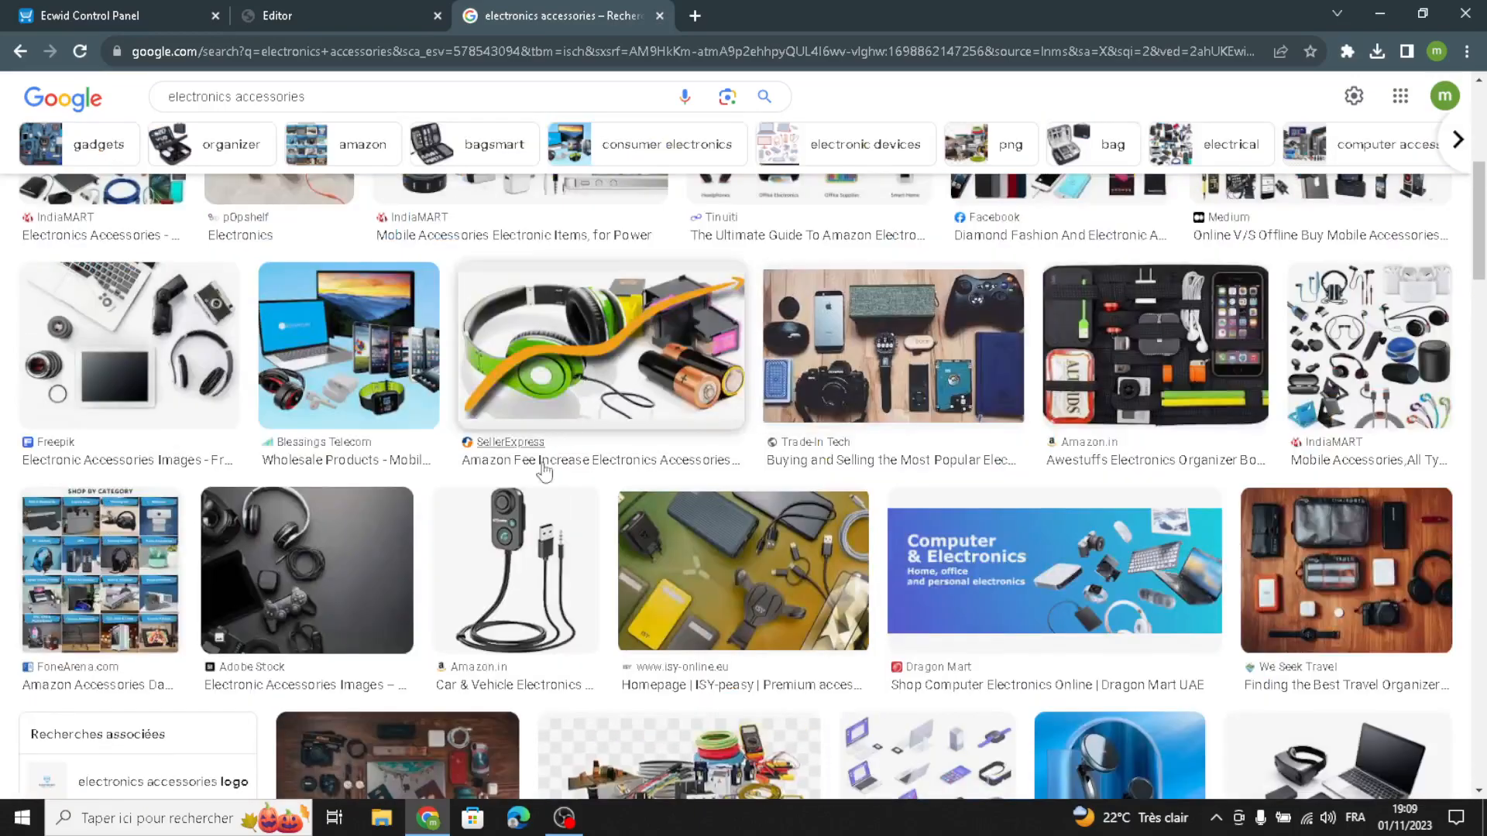
scroll(480, 504, "up", 3)
scroll(481, 523, "down", 3)
scroll(728, 470, "up", 5)
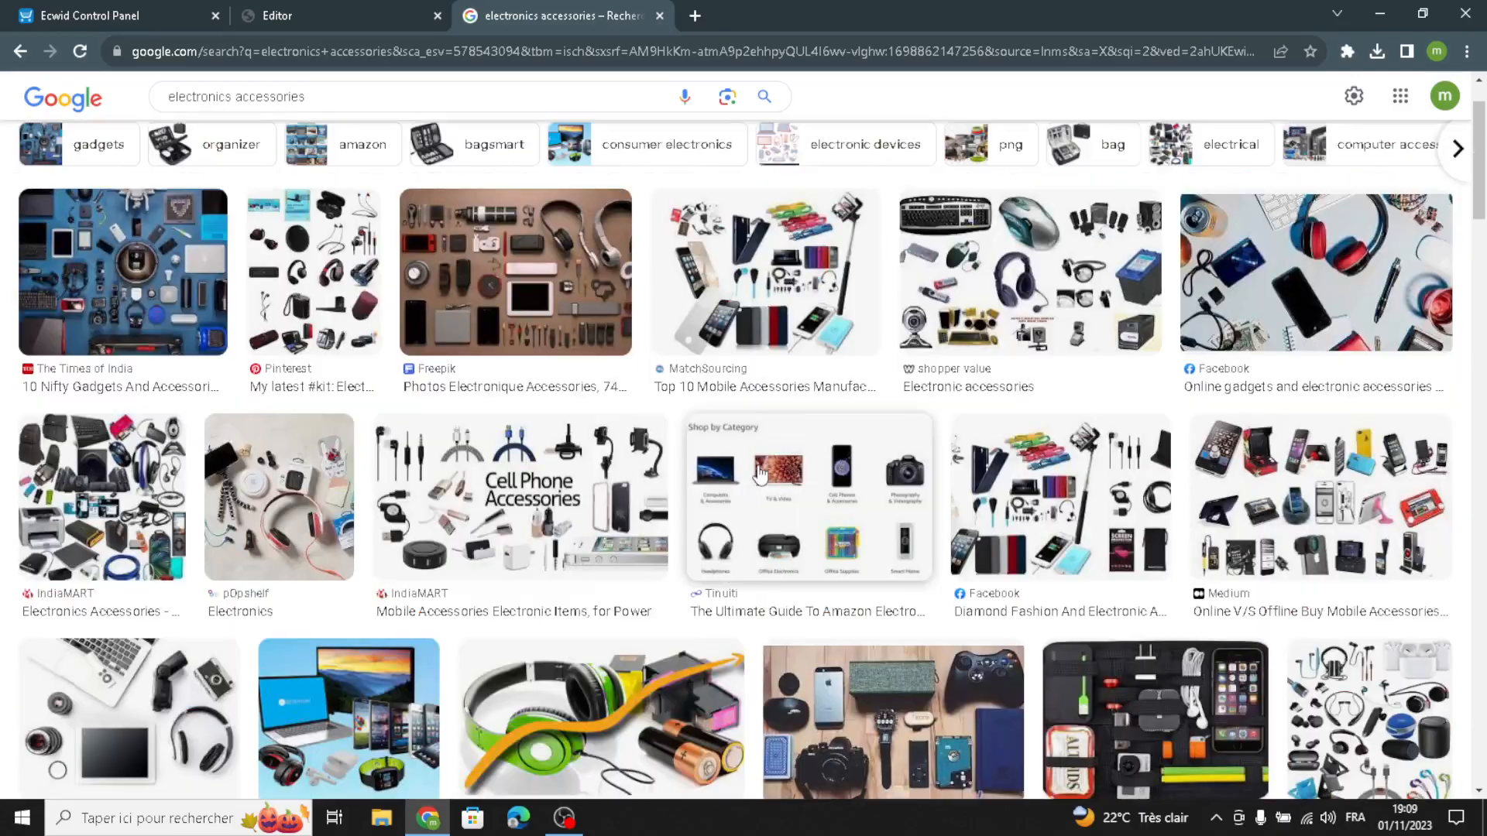
scroll(756, 475, "down", 10)
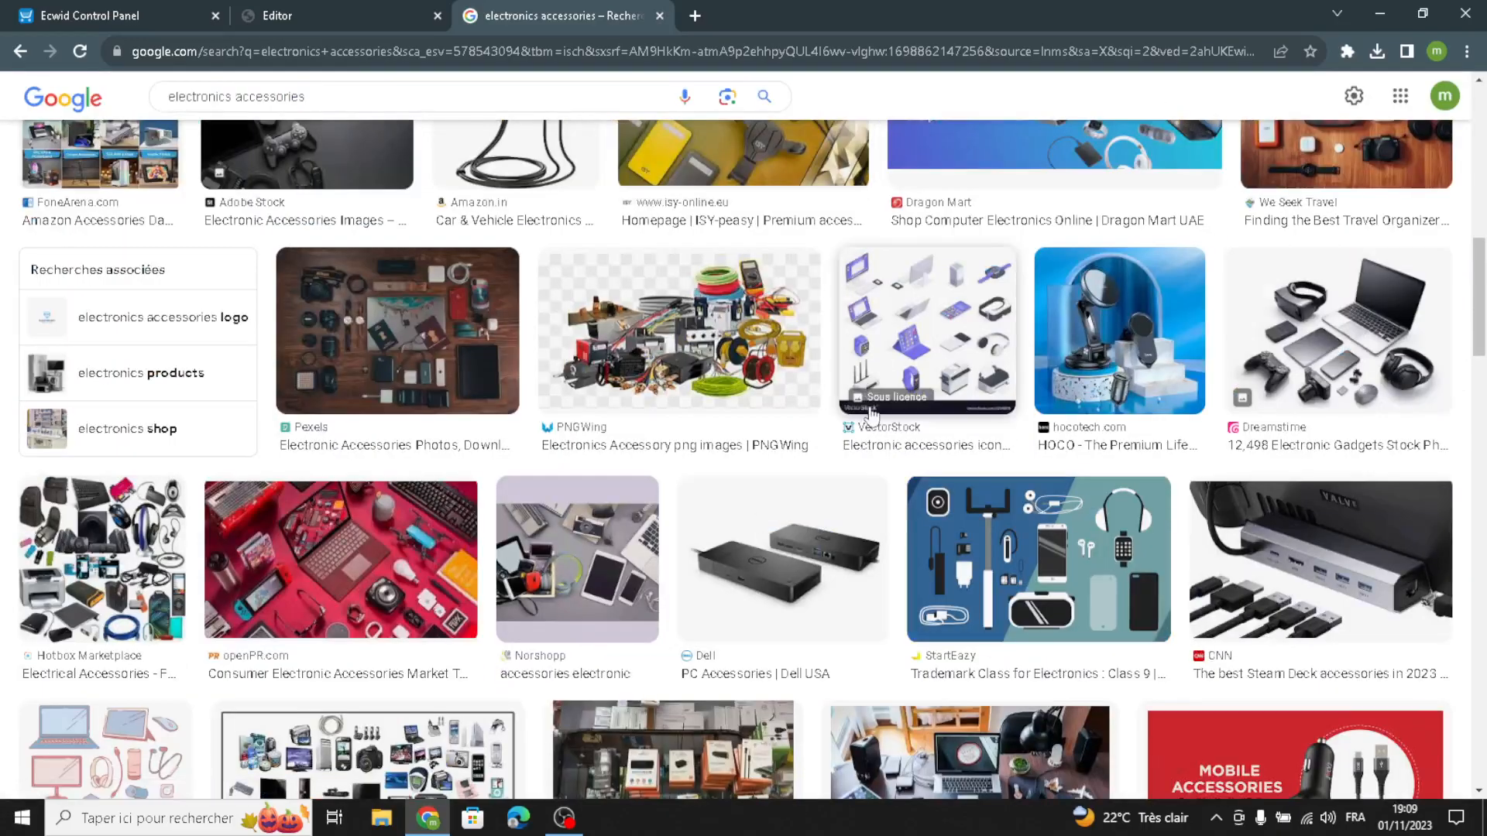
scroll(762, 520, "down", 10)
scroll(872, 418, "down", 7)
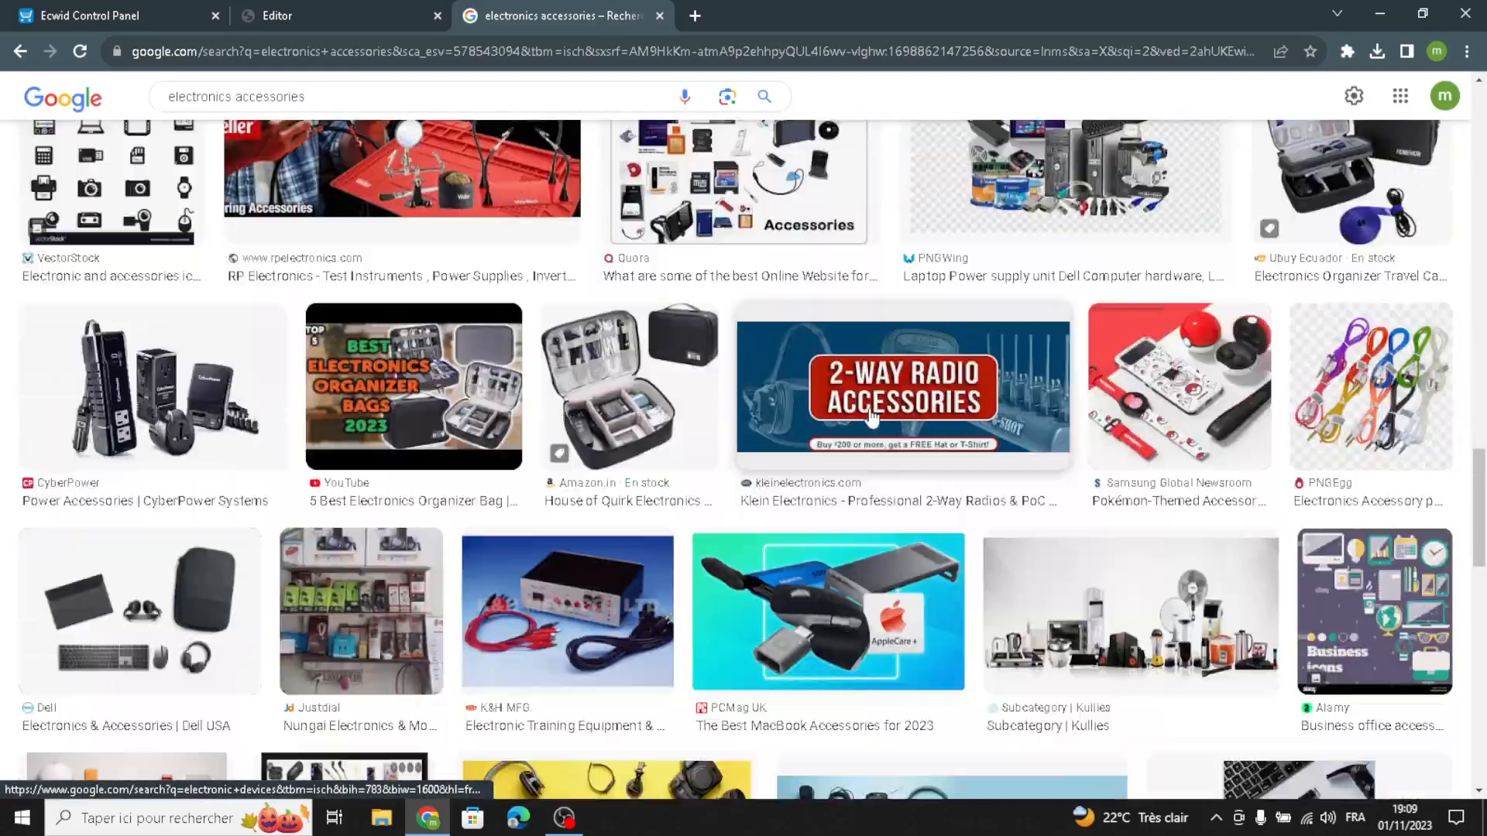
scroll(871, 418, "down", 5)
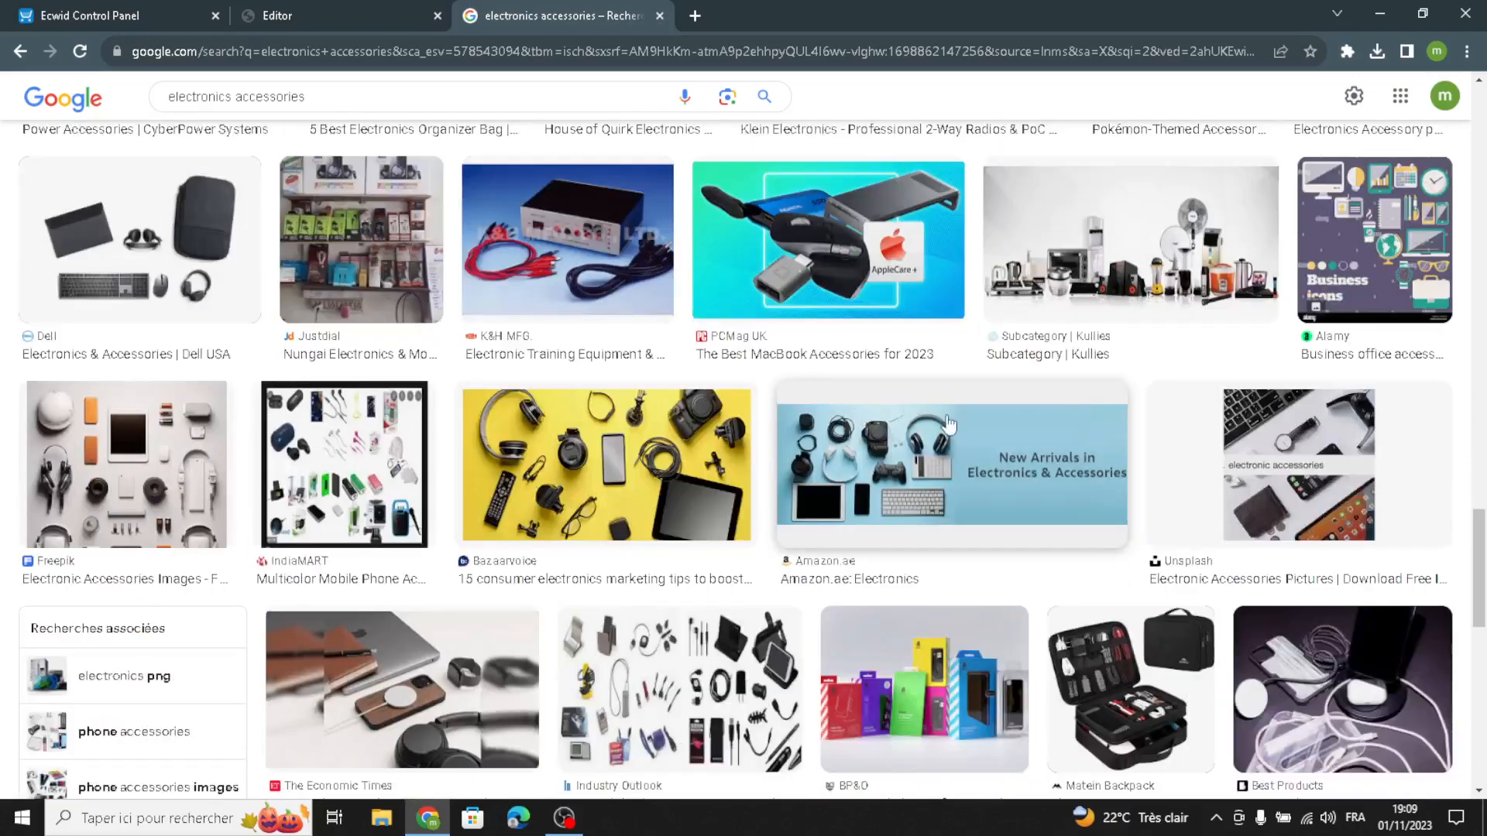
scroll(947, 424, "down", 3)
scroll(965, 640, "down", 4)
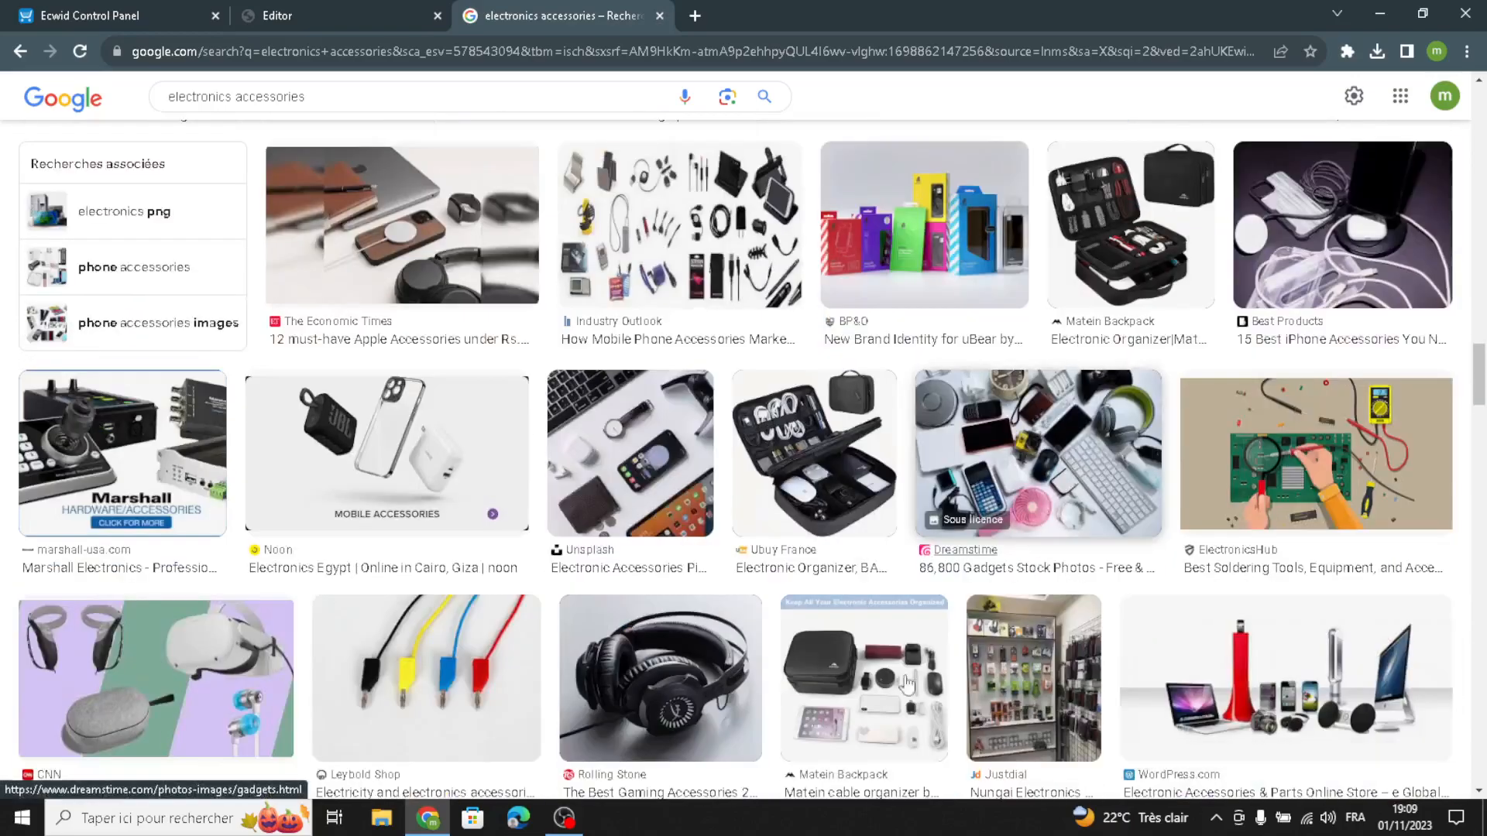
Save the Rolling Stone image of the black gaming headphones to the computer as HyperX-Cloud-Revolver.jpg.
left_click(660, 678)
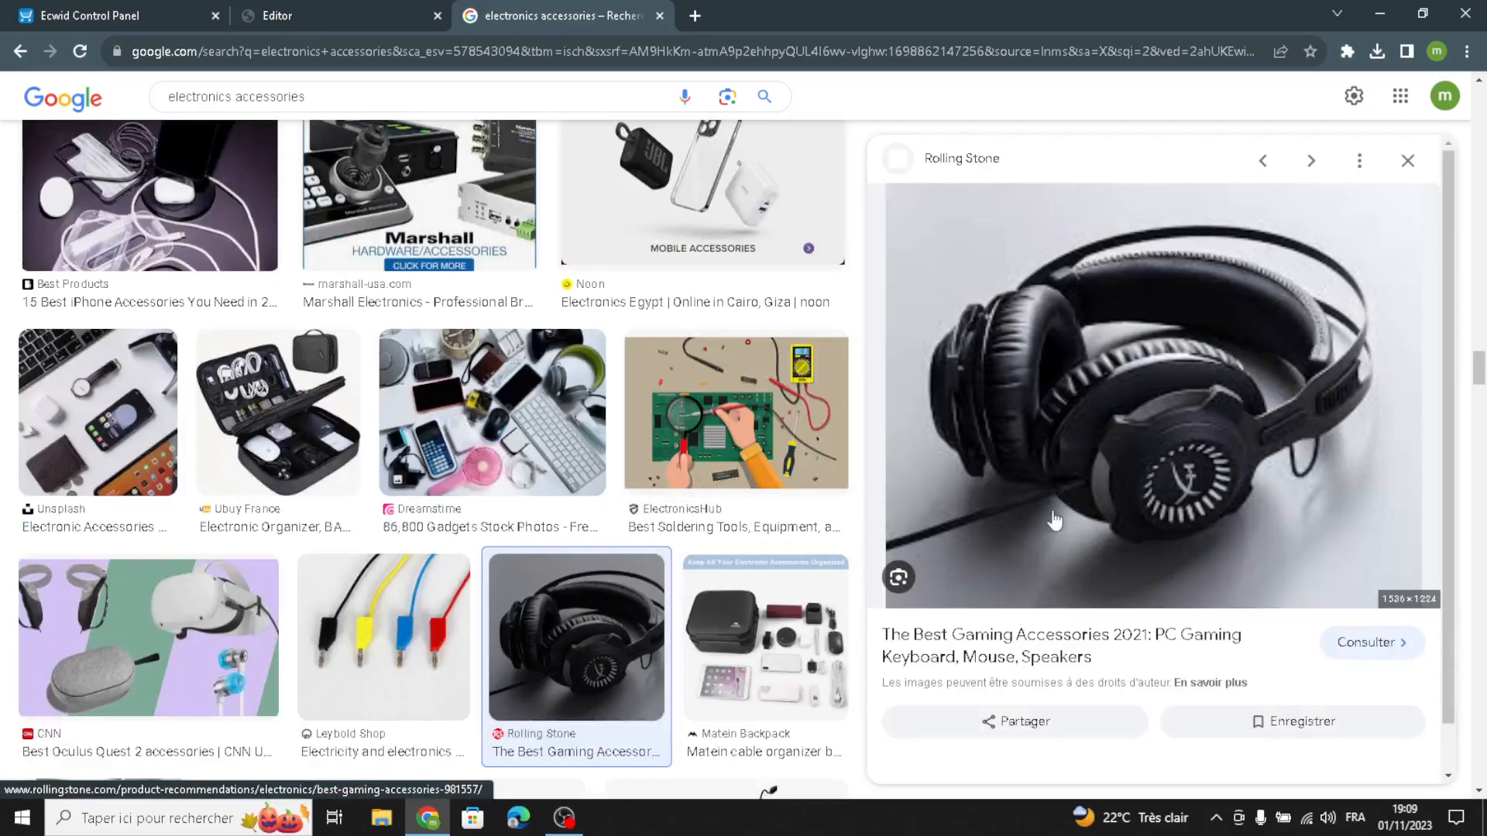
right_click(1077, 405)
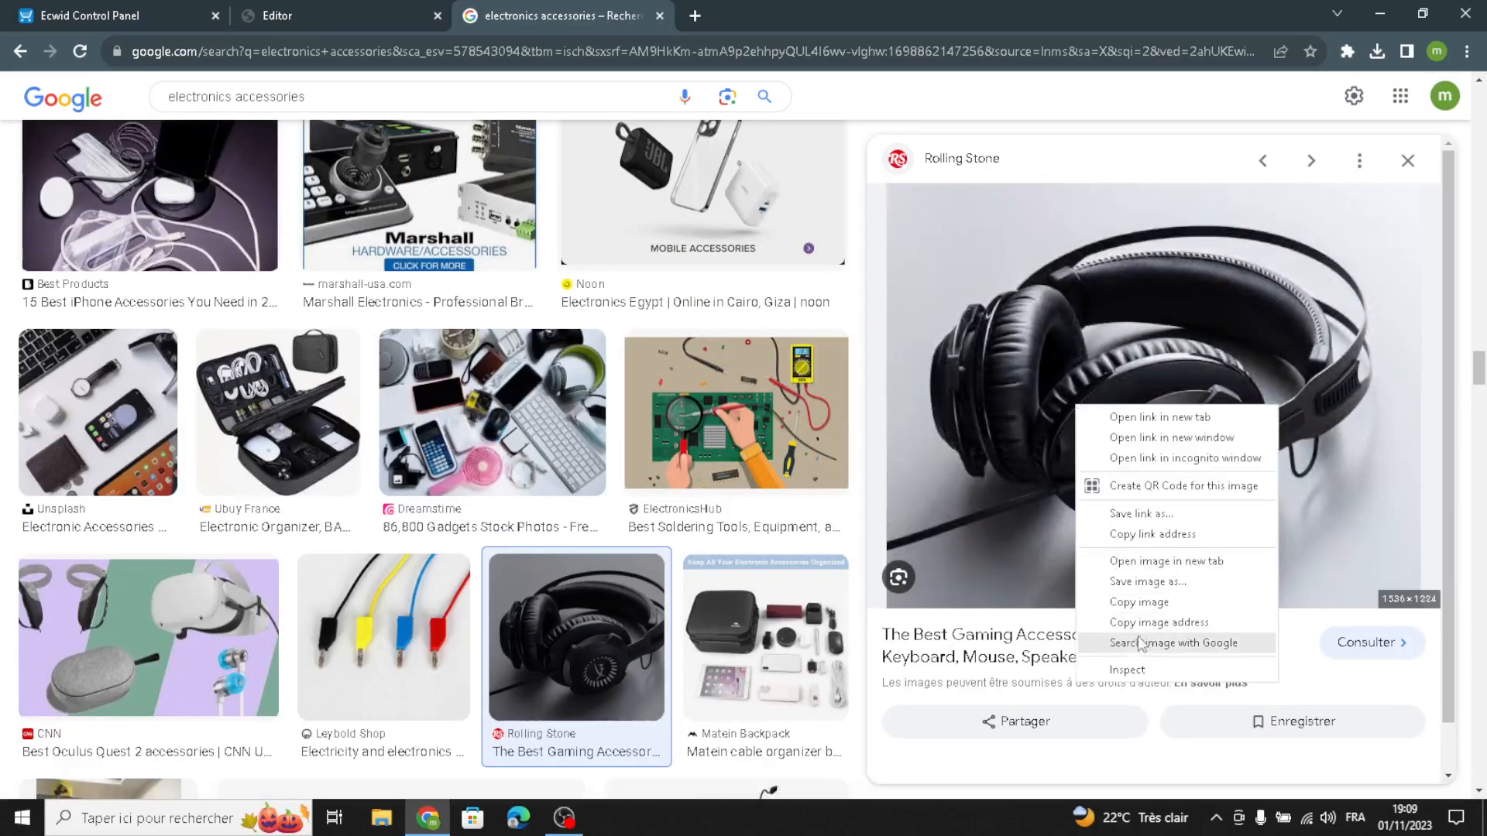
left_click(1117, 582)
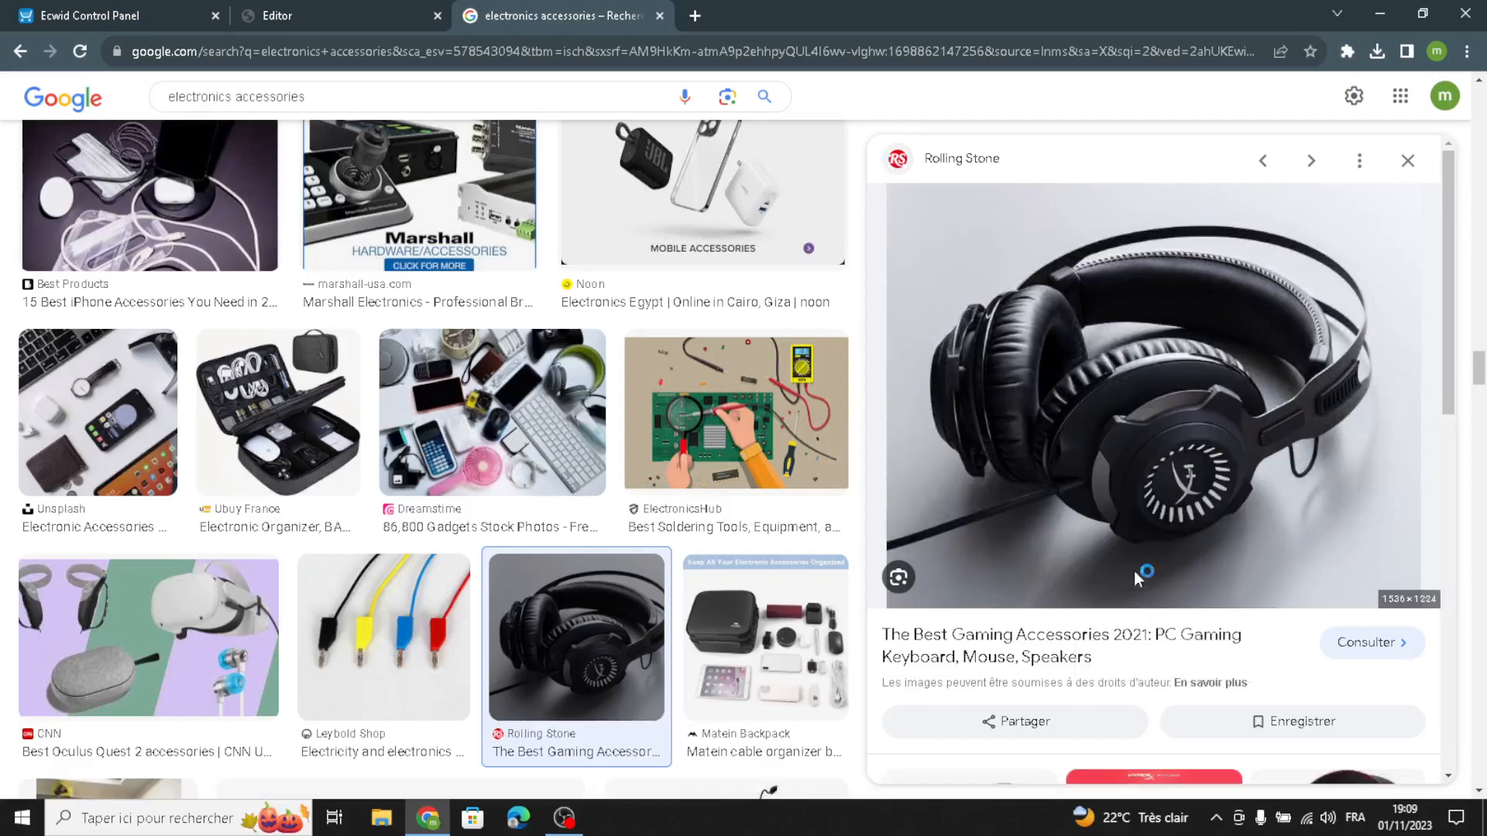
left_click(709, 763)
Switch back to the Ecwid Control Panel and upload HyperX-Cloud-Revolver.jpg to the new product's gallery.
left_click(187, 9)
left_click(298, 356)
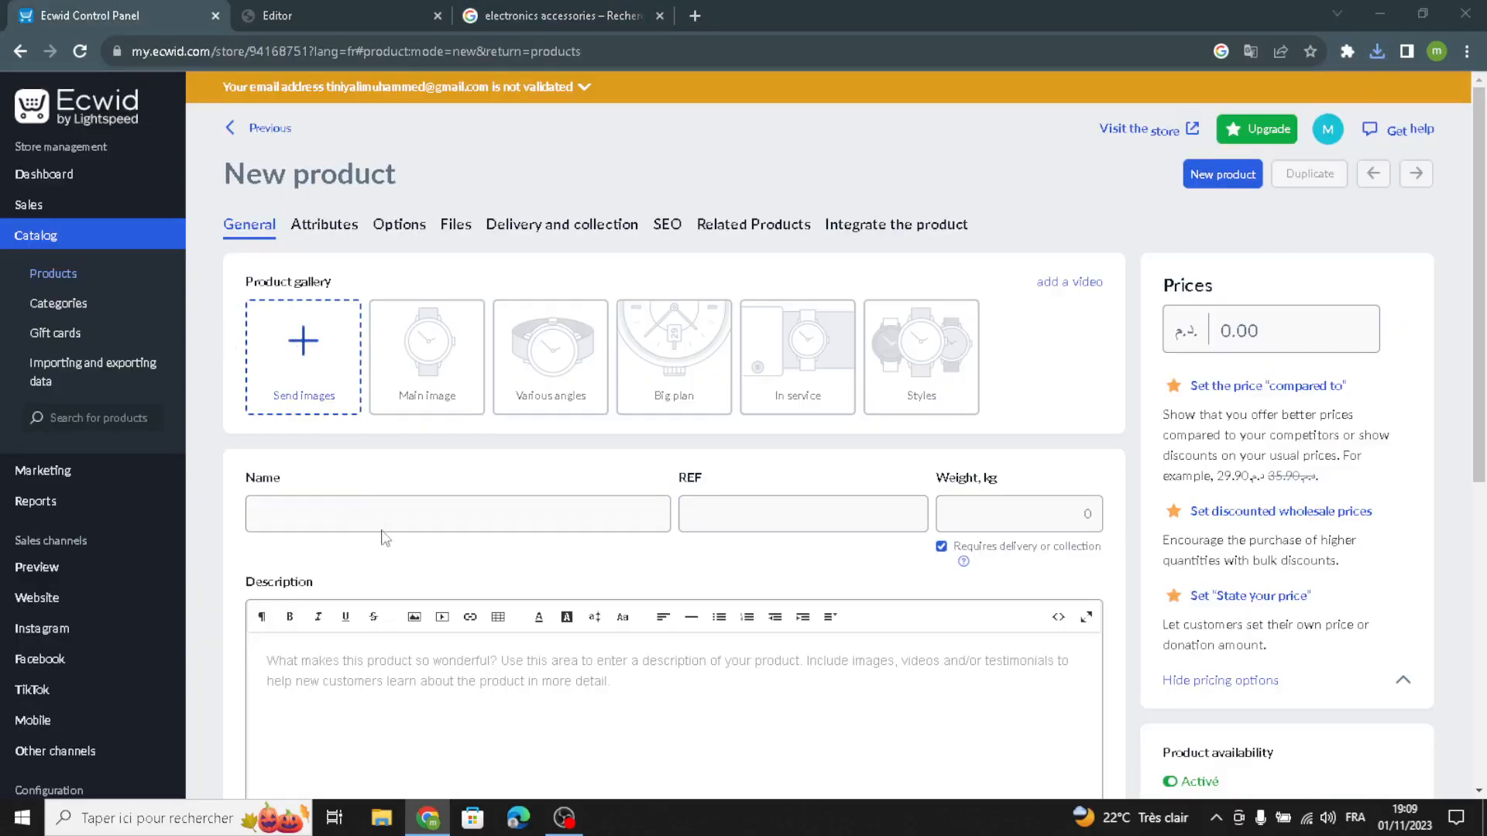
double_click(434, 511)
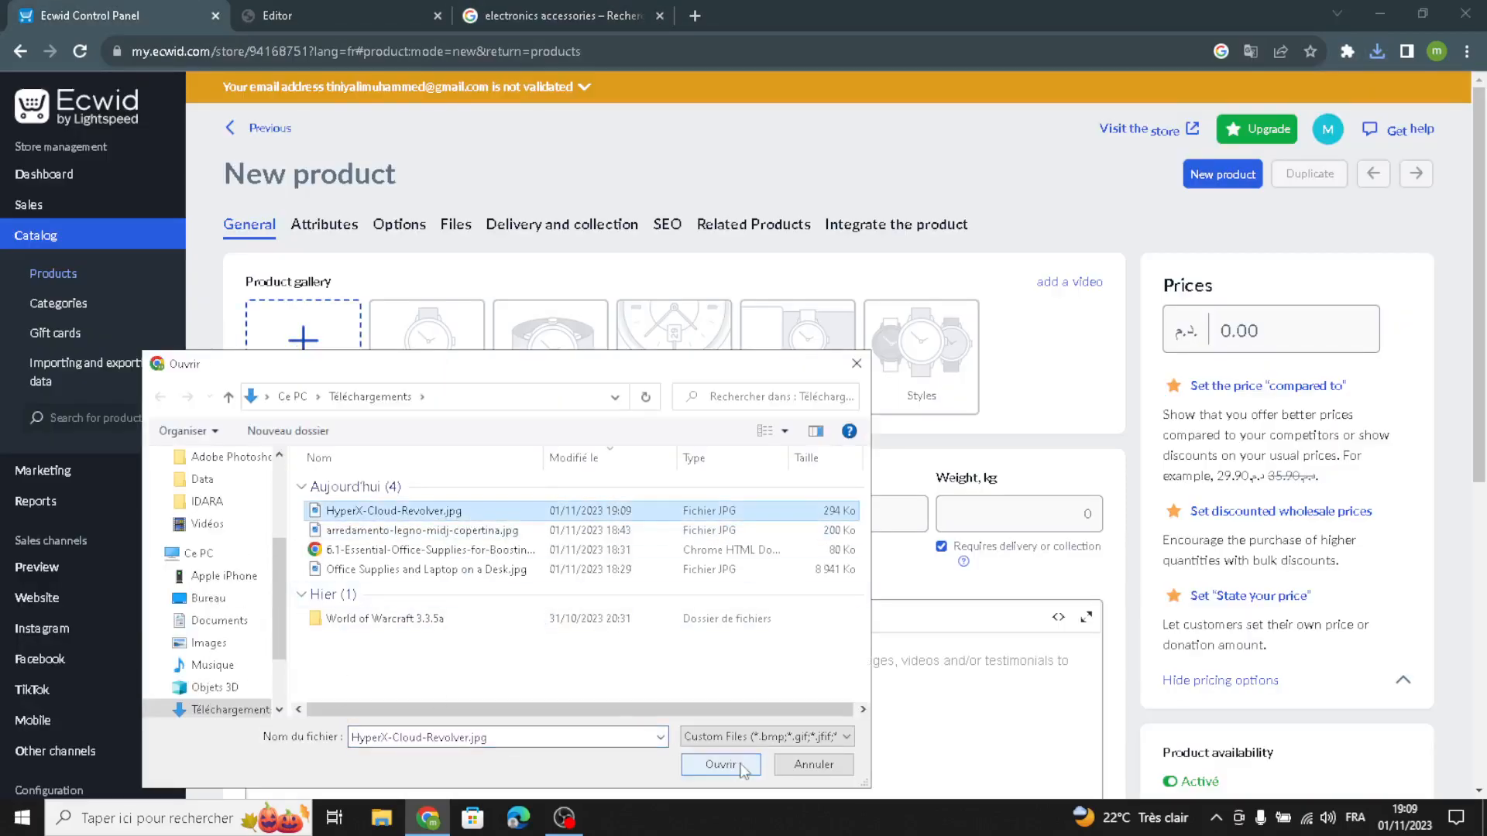
Go through the new product's name, REF, weight, price and description fields without filling them in.
left_click(356, 526)
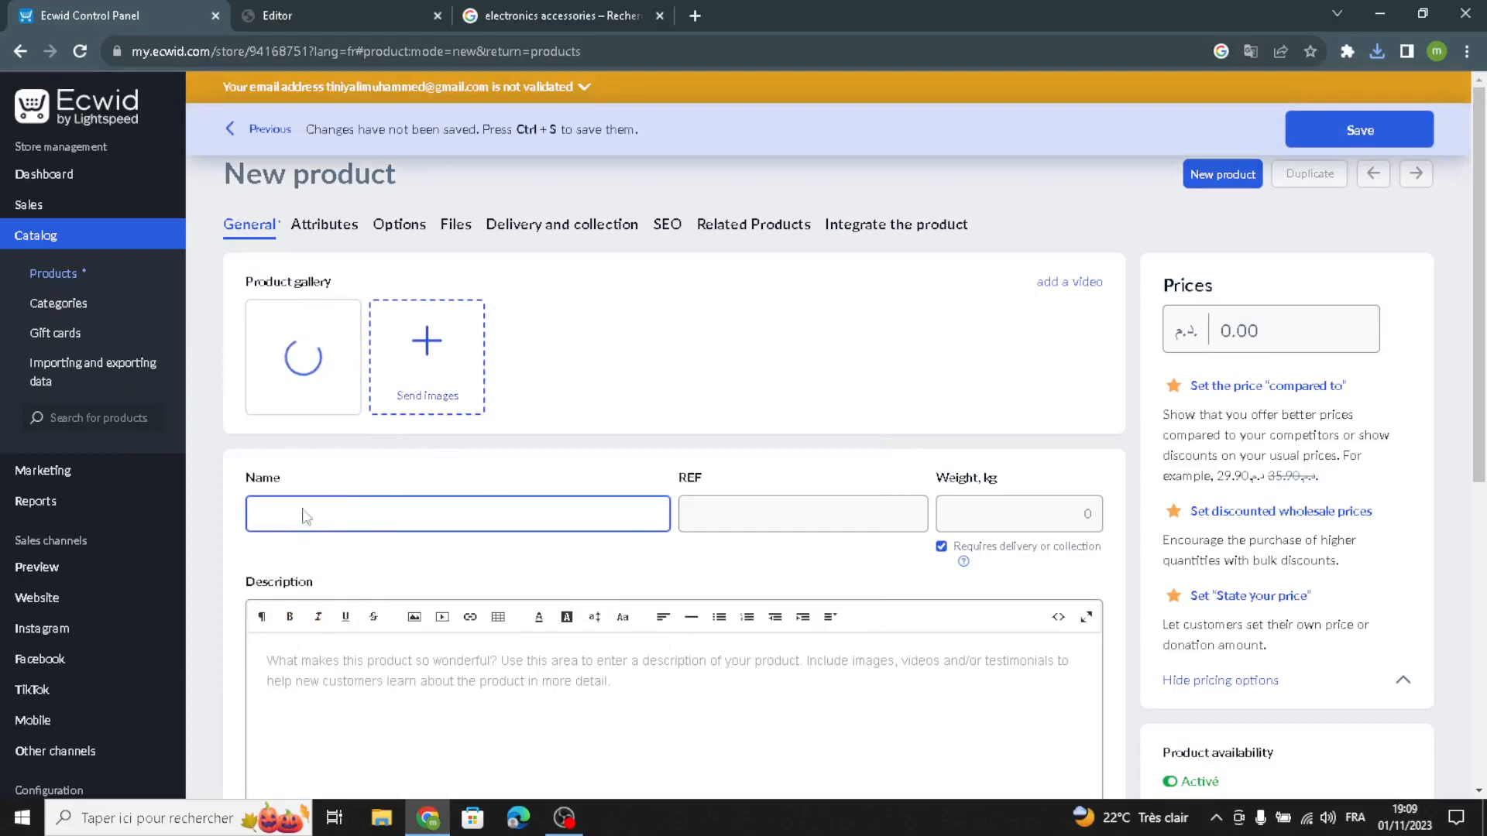
left_click(760, 514)
left_click(983, 510)
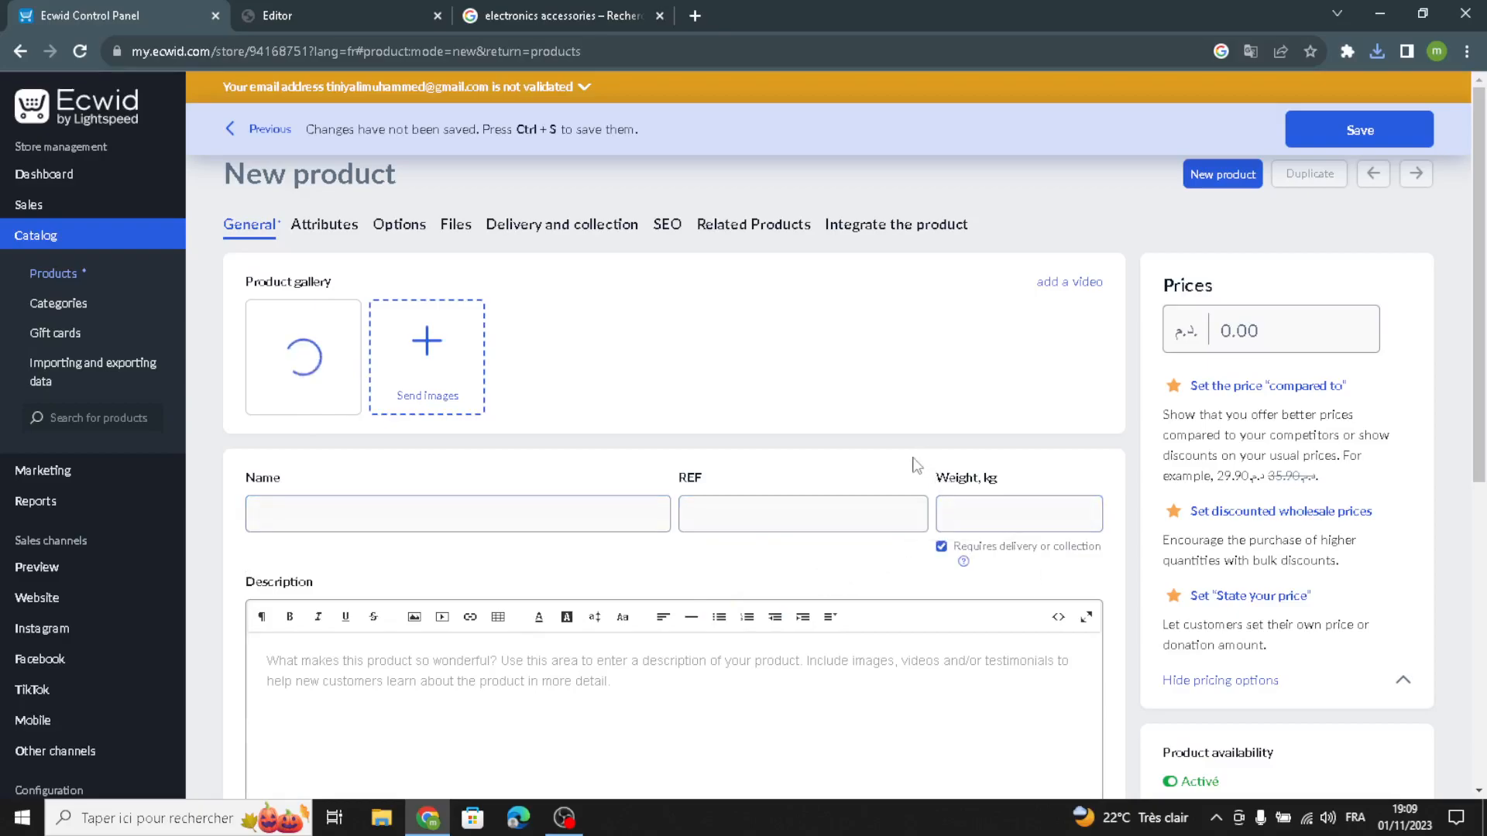
left_click(1248, 319)
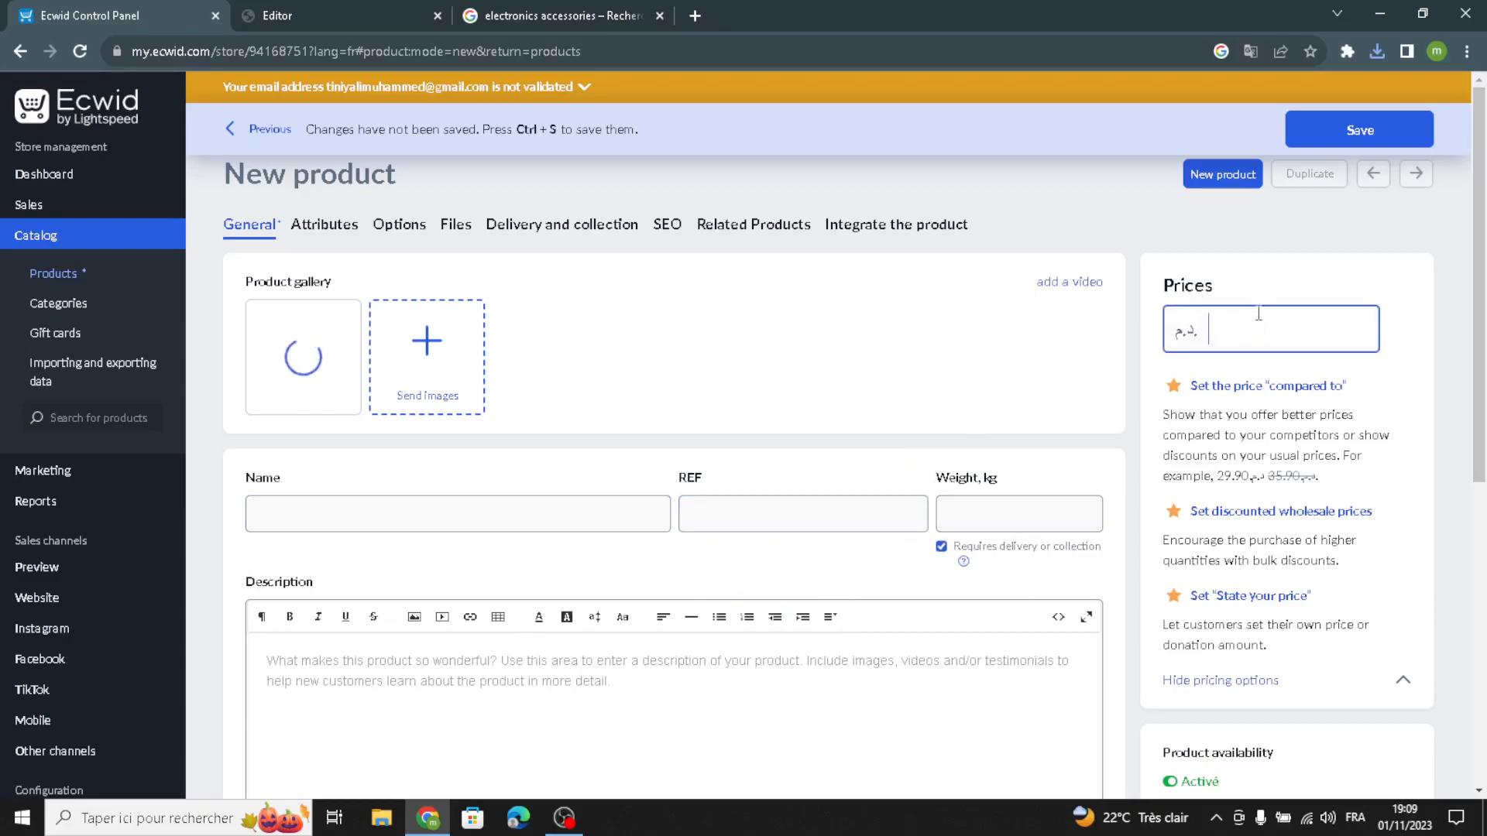
left_click(603, 691)
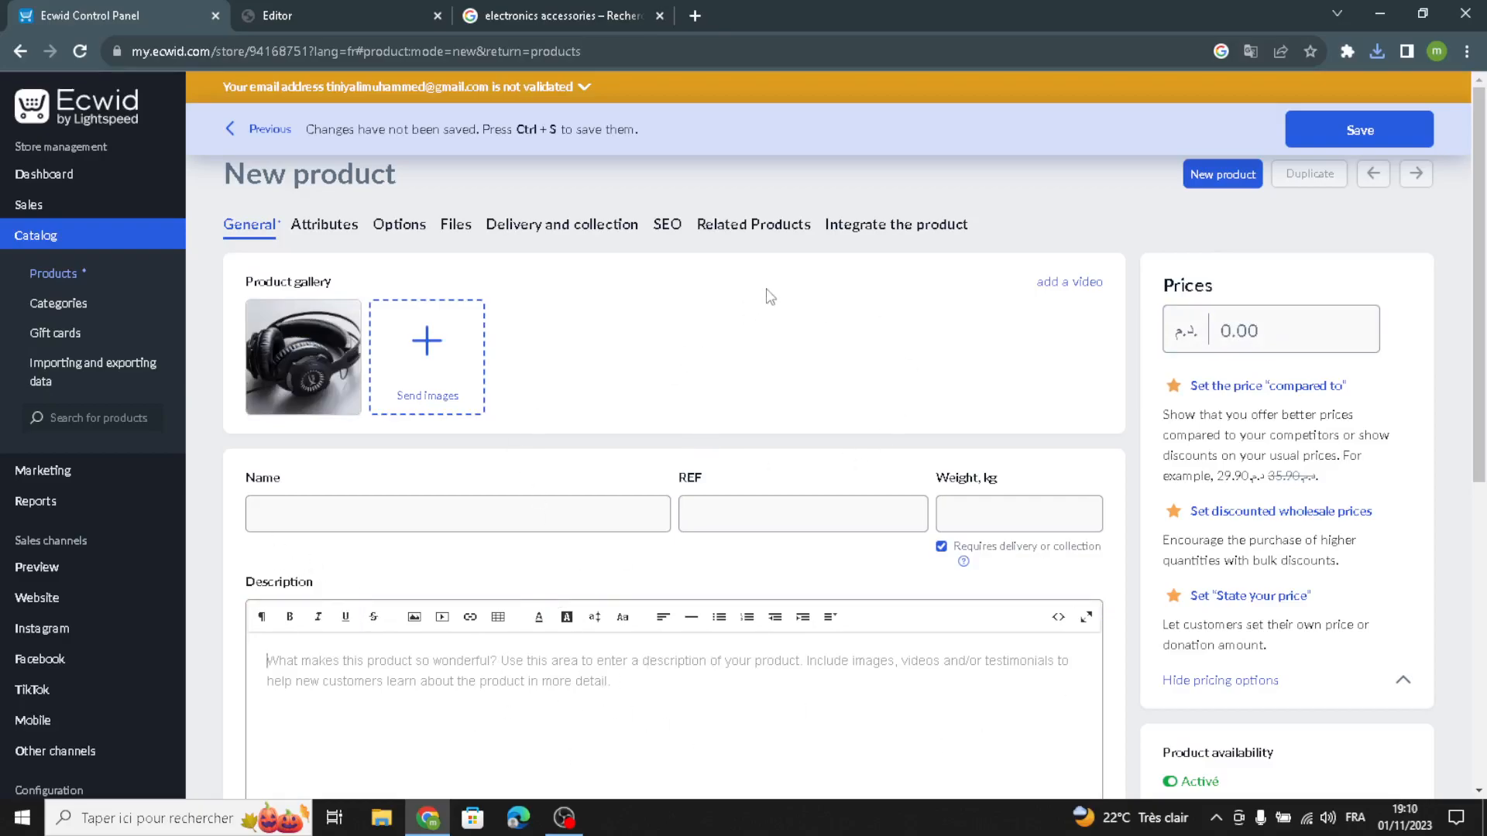
Try to save the new product without a name, and stay on its page when asked about leaving.
left_click(1345, 124)
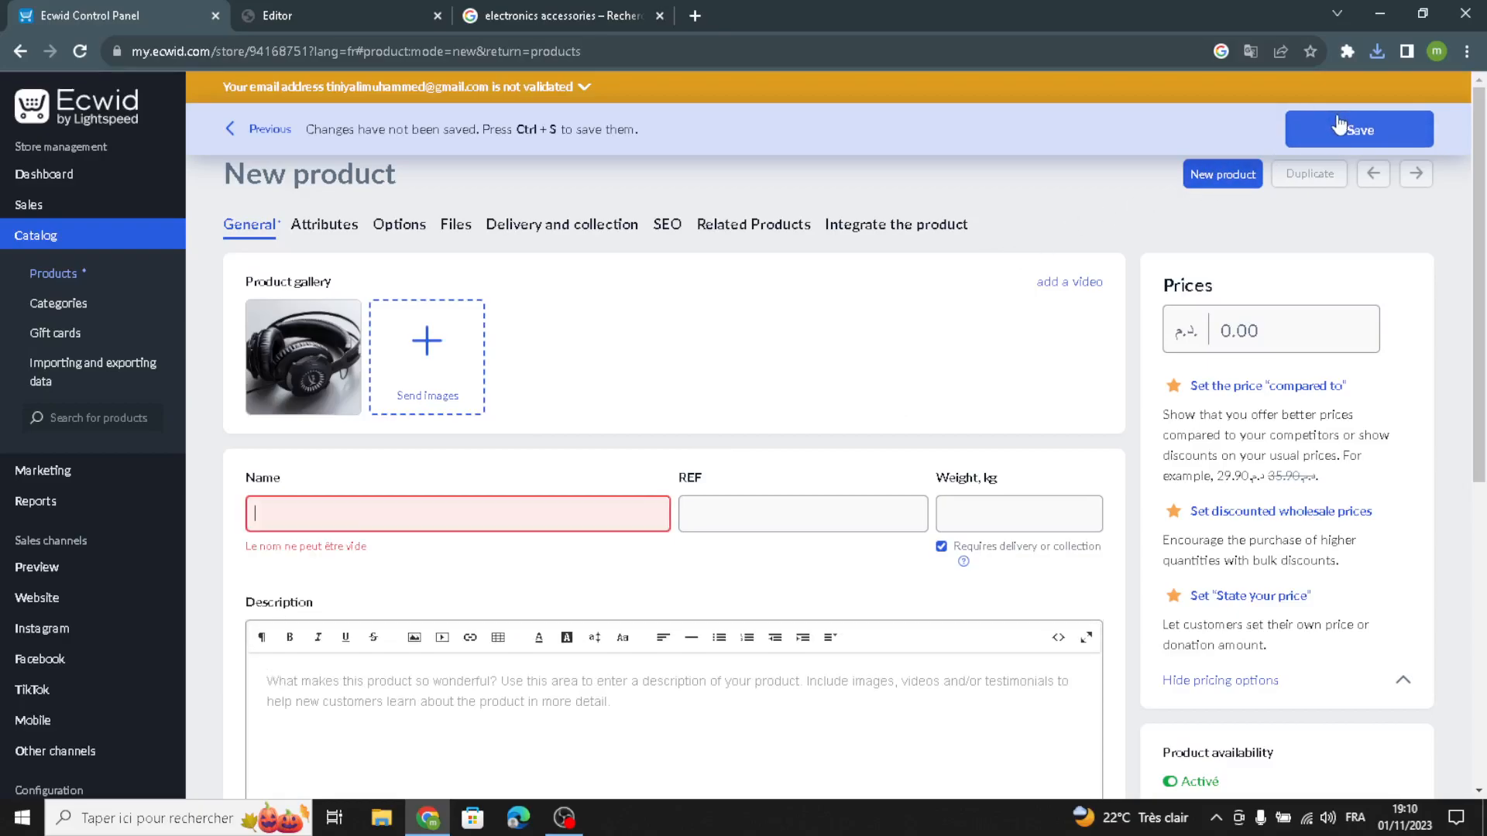
mouse_move(162, 470)
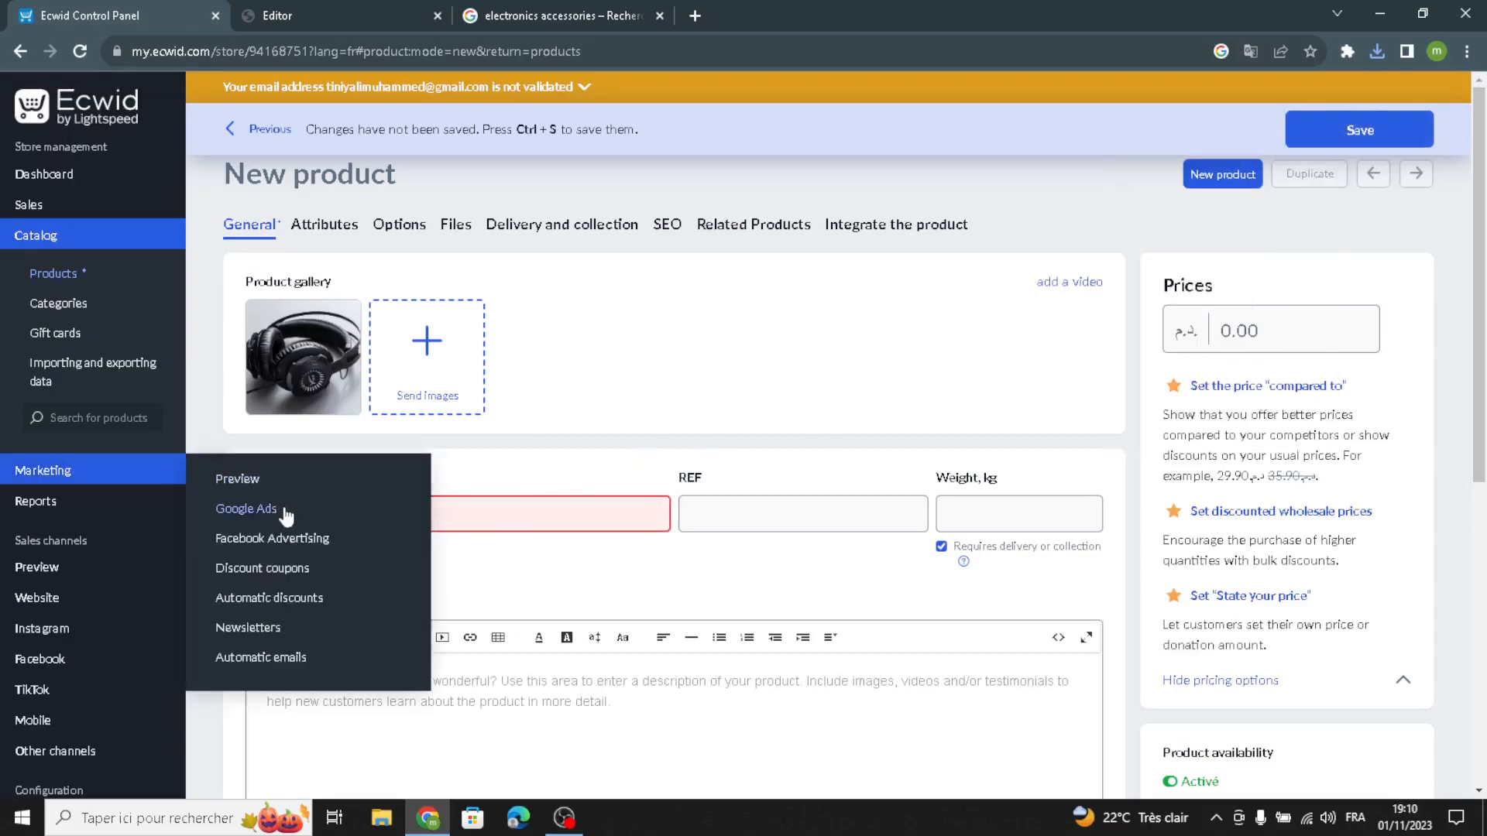
left_click(367, 513)
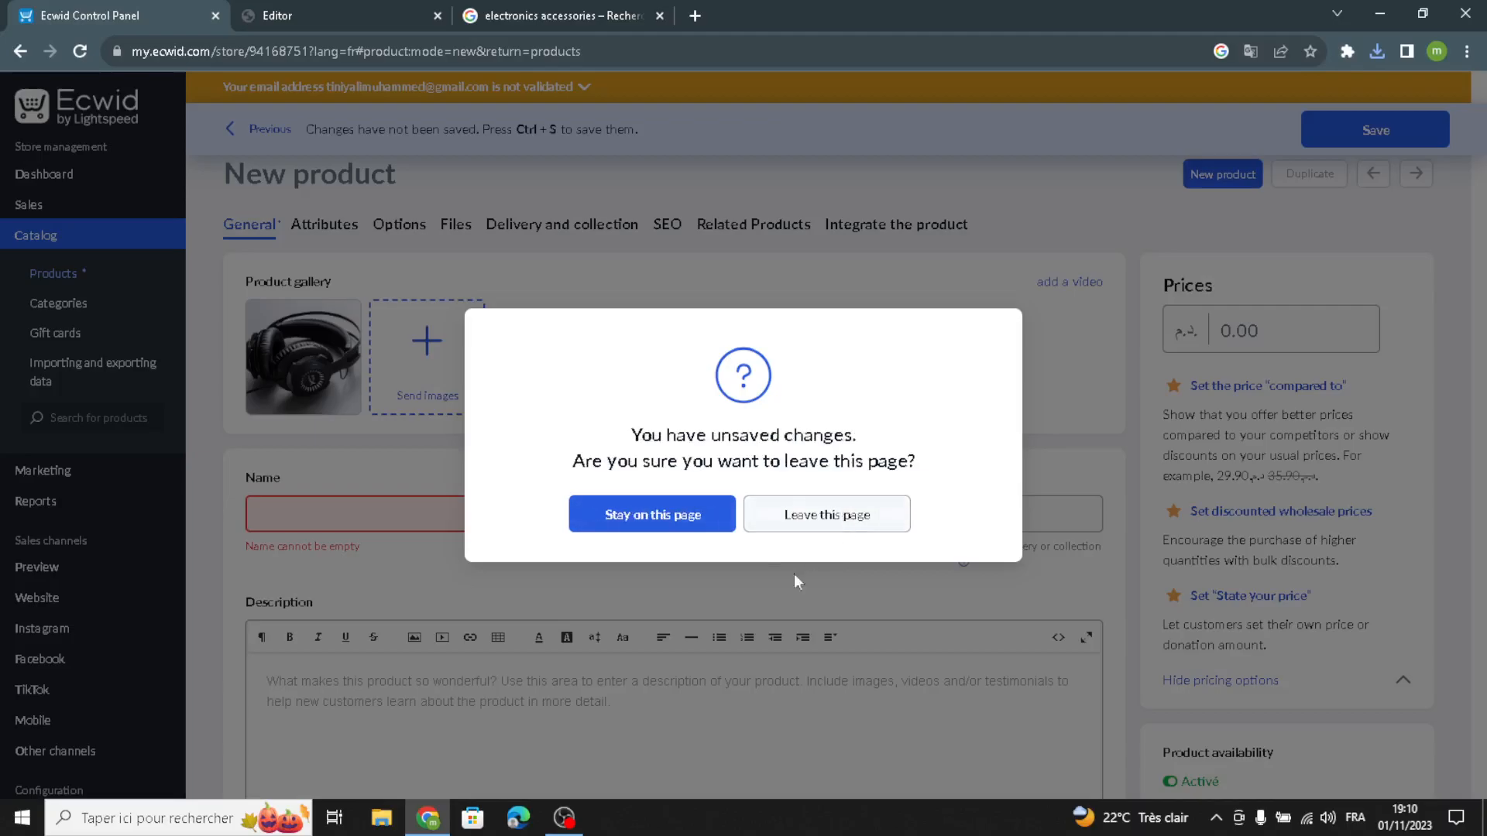
left_click(642, 514)
Switch to the site Editor, view the Store section's design options and return to the homepage sections.
left_click(380, 9)
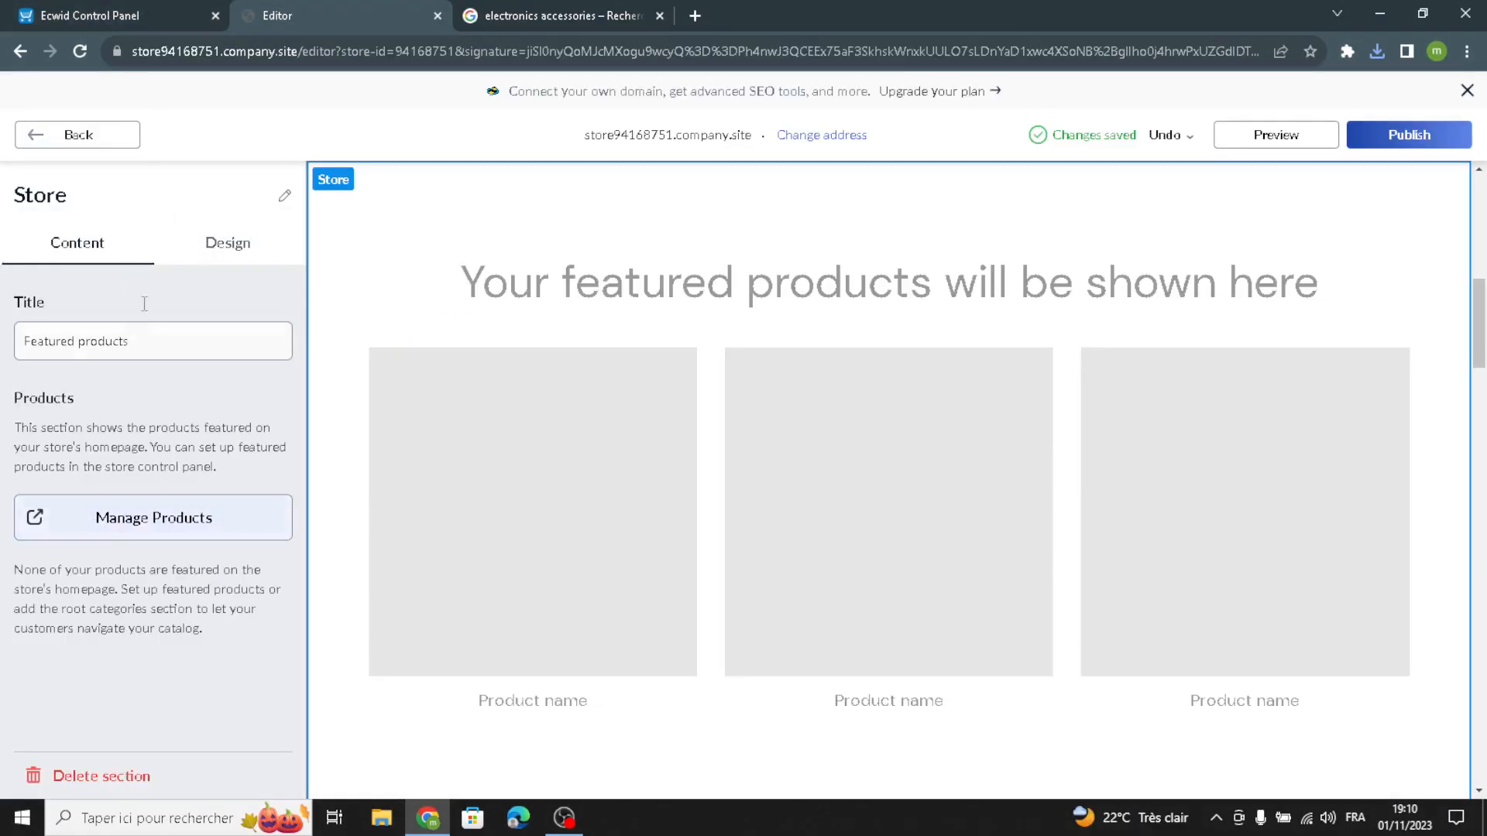
left_click(225, 244)
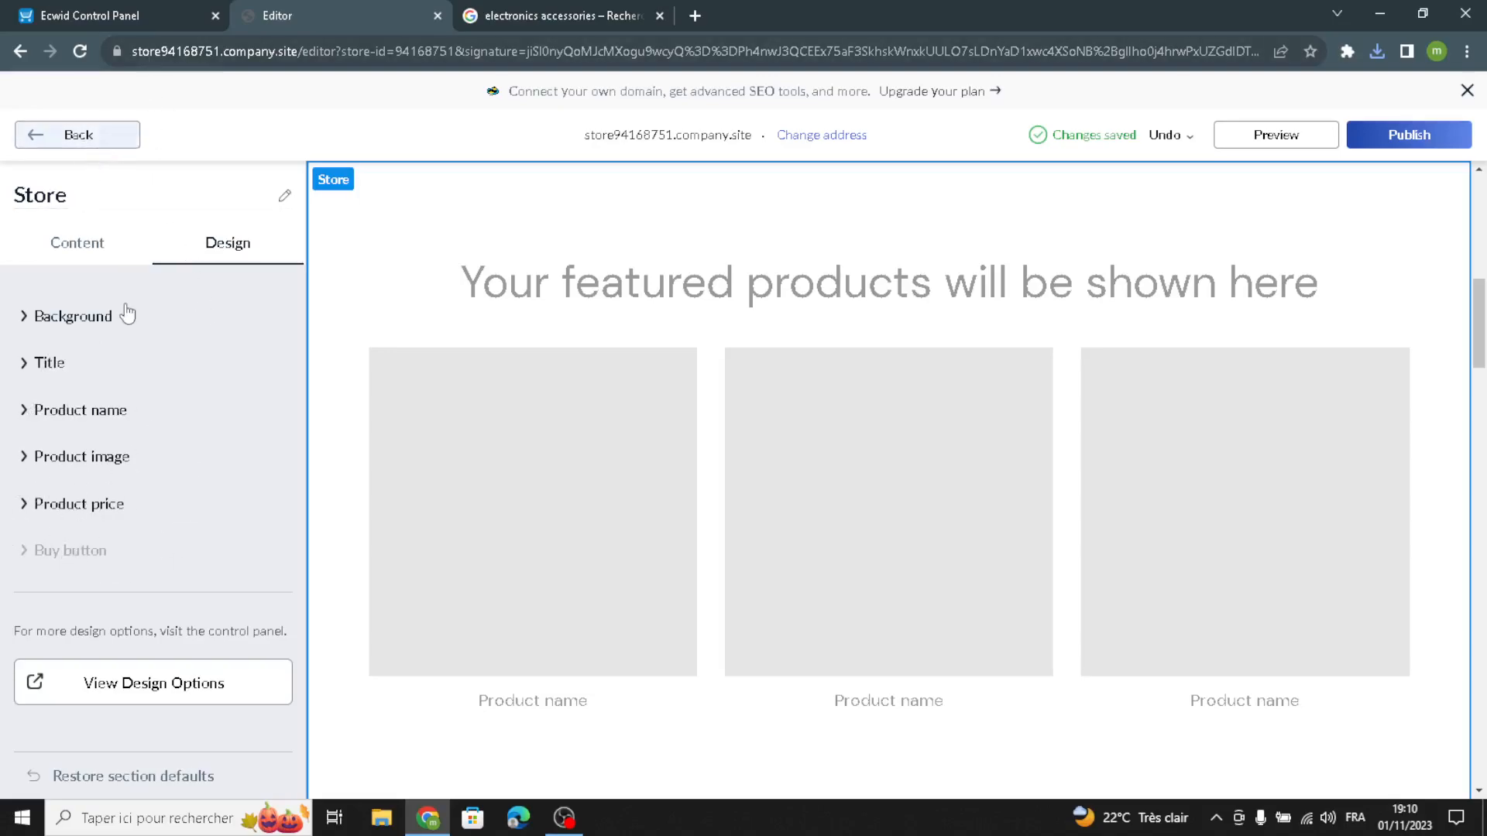
left_click(79, 137)
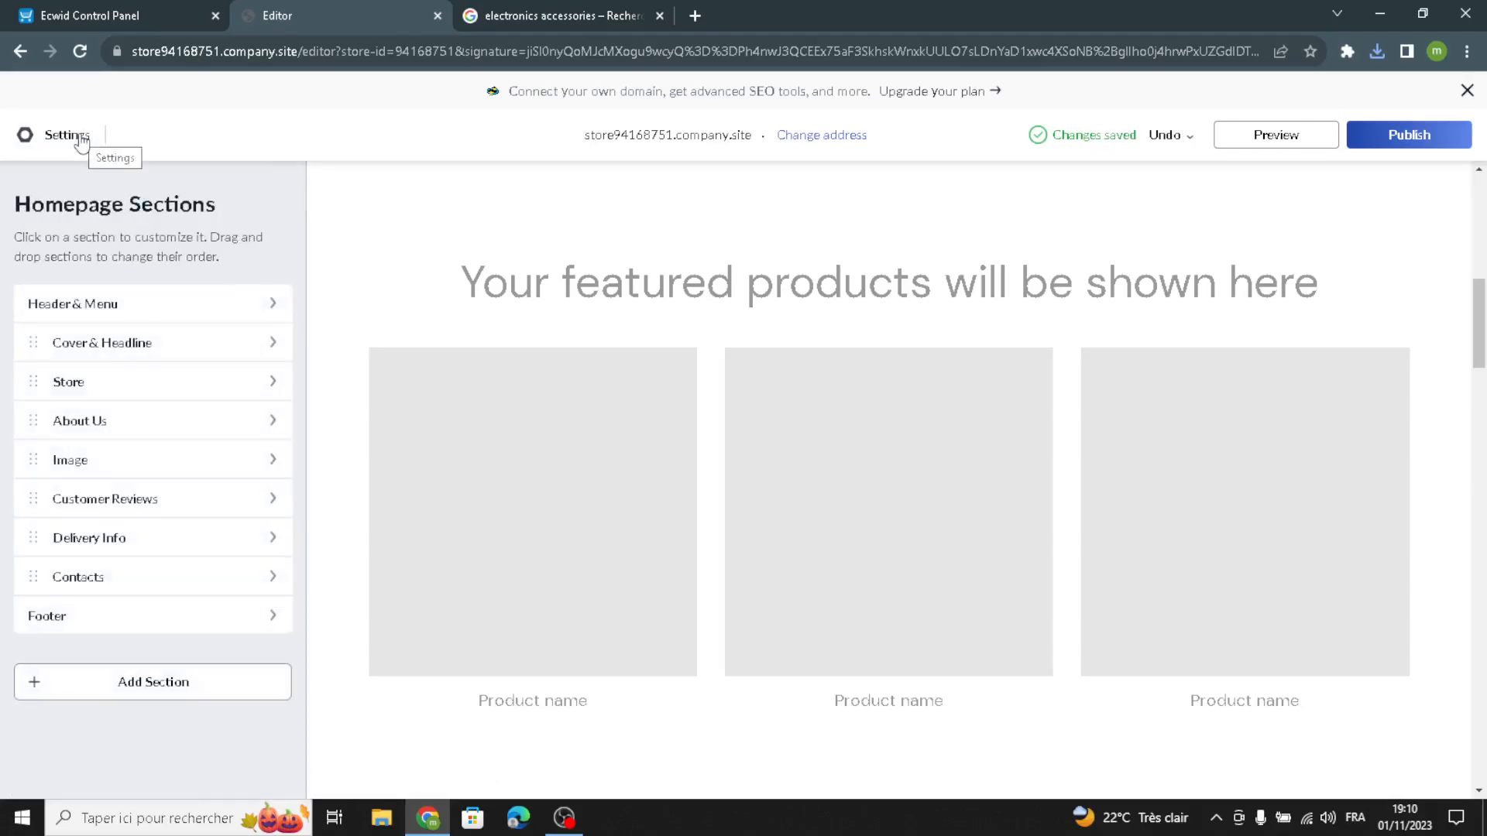
Review the About Us section's title, subtitle and description content, and open its design options.
left_click(81, 422)
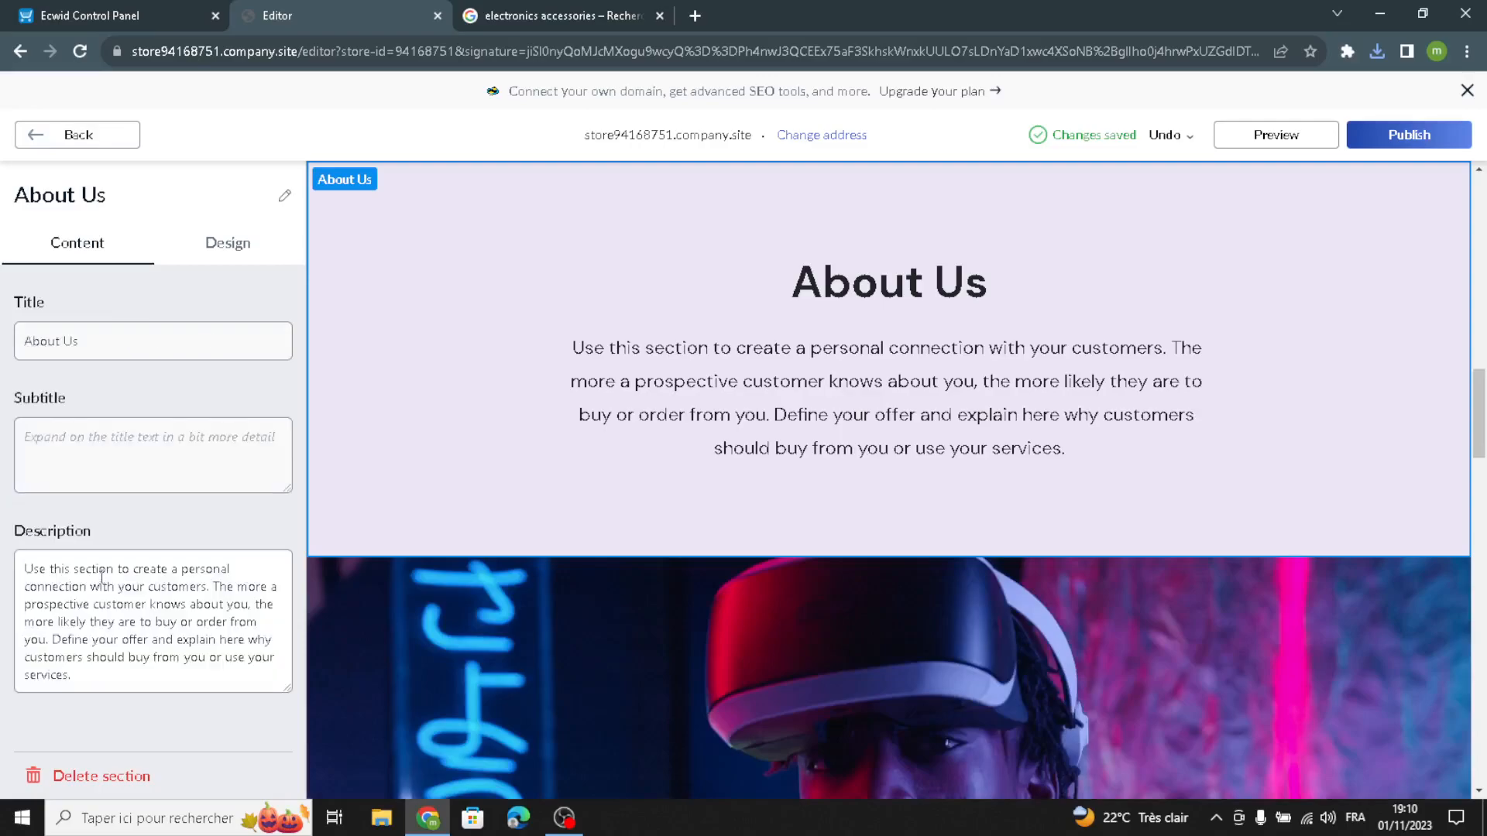
left_click(81, 435)
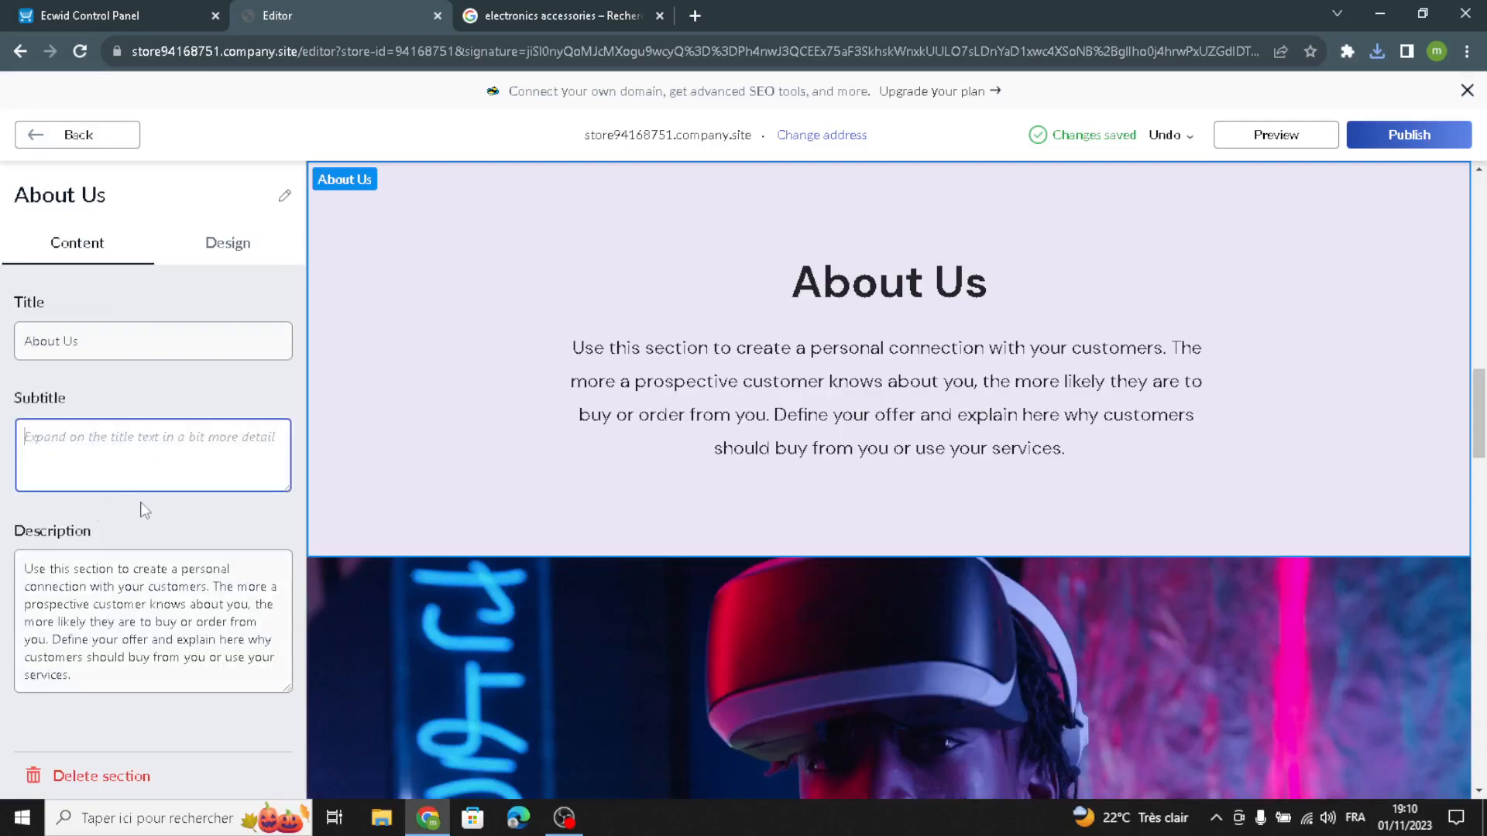
left_click_drag(49, 672, 4, 493)
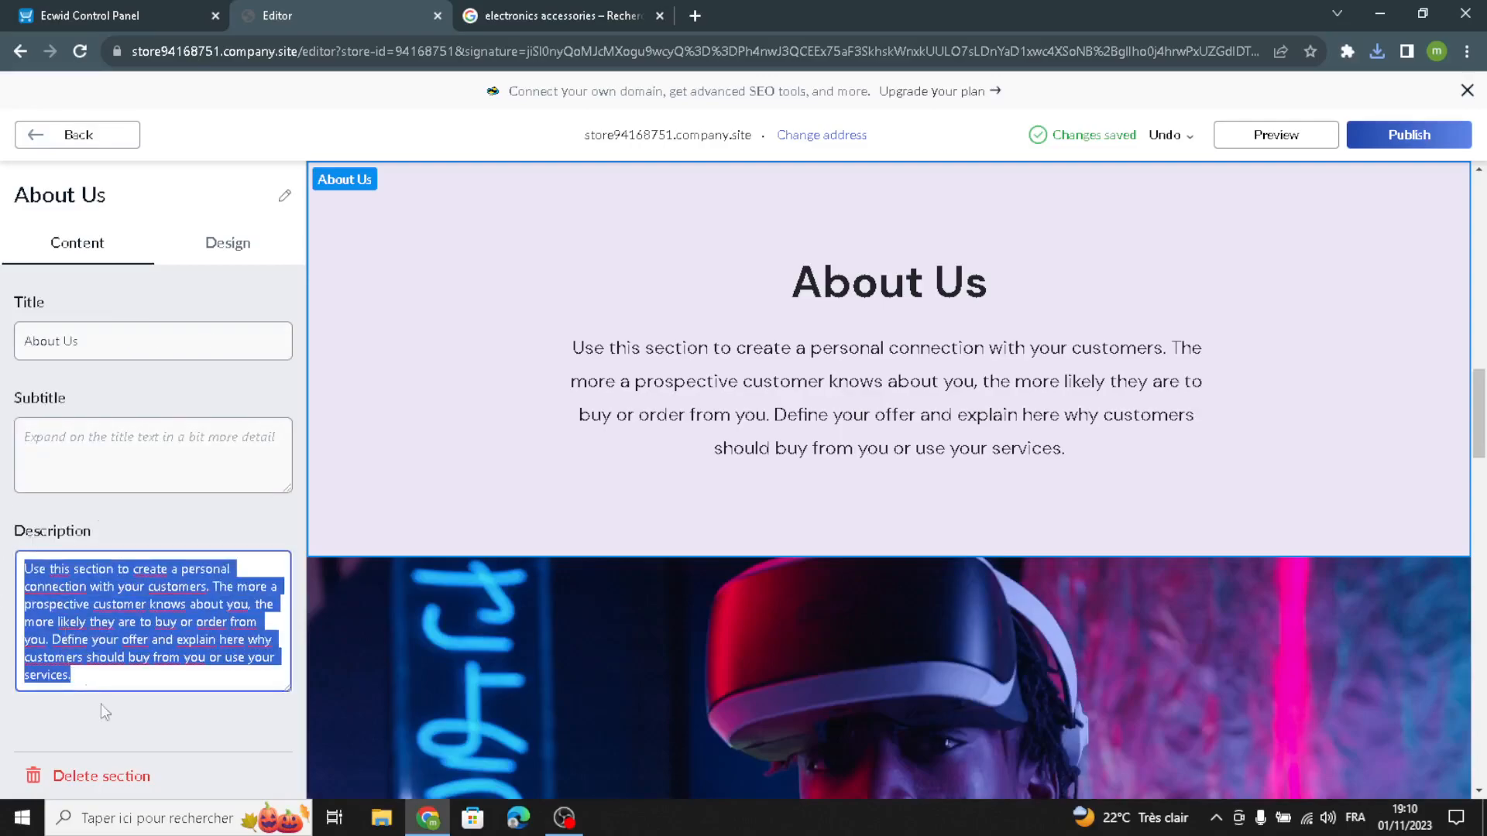
left_click(85, 728)
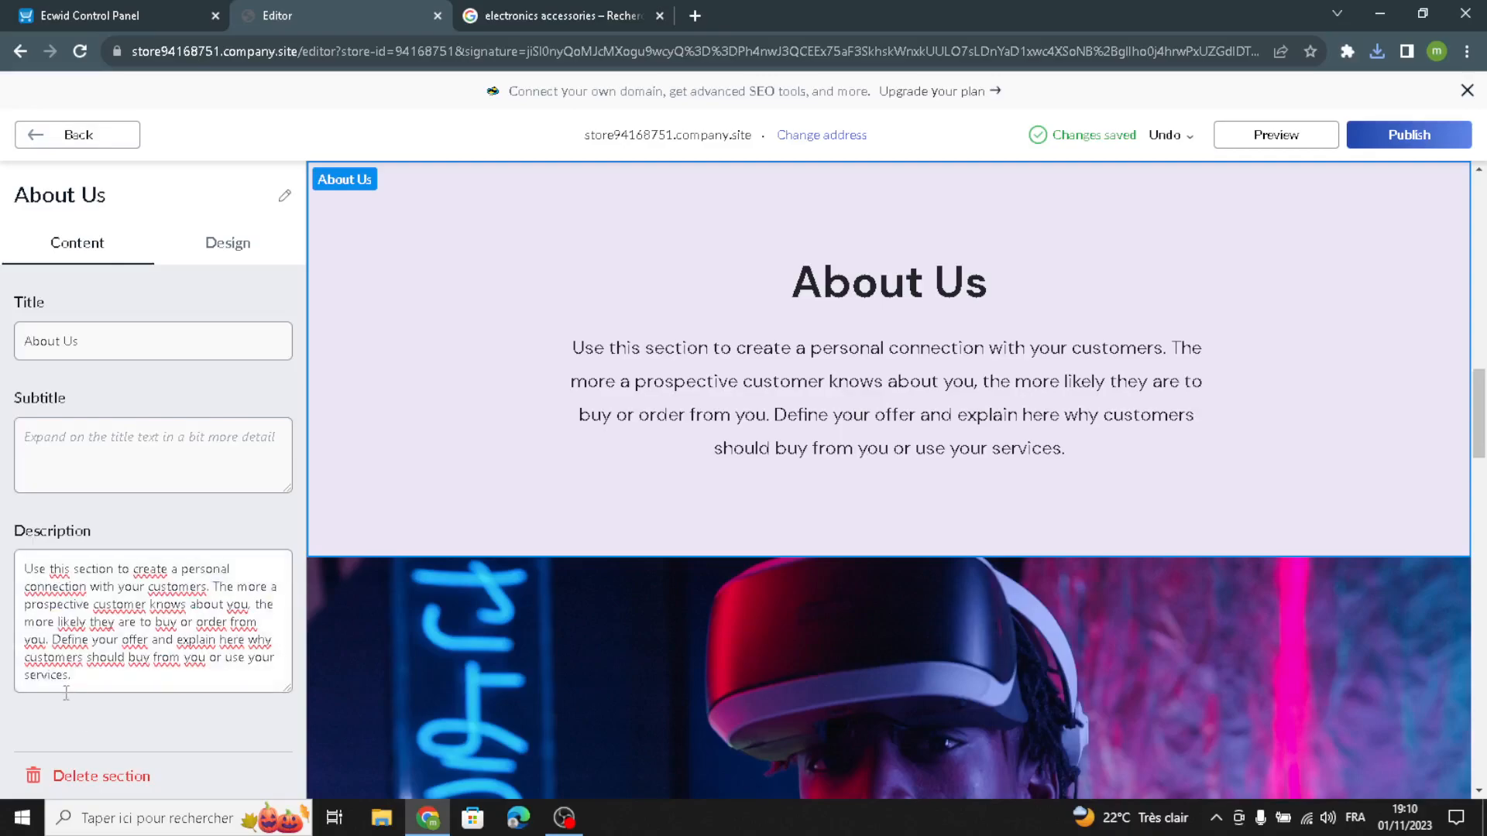
left_click_drag(66, 693, 113, 775)
left_click(109, 736)
left_click(221, 242)
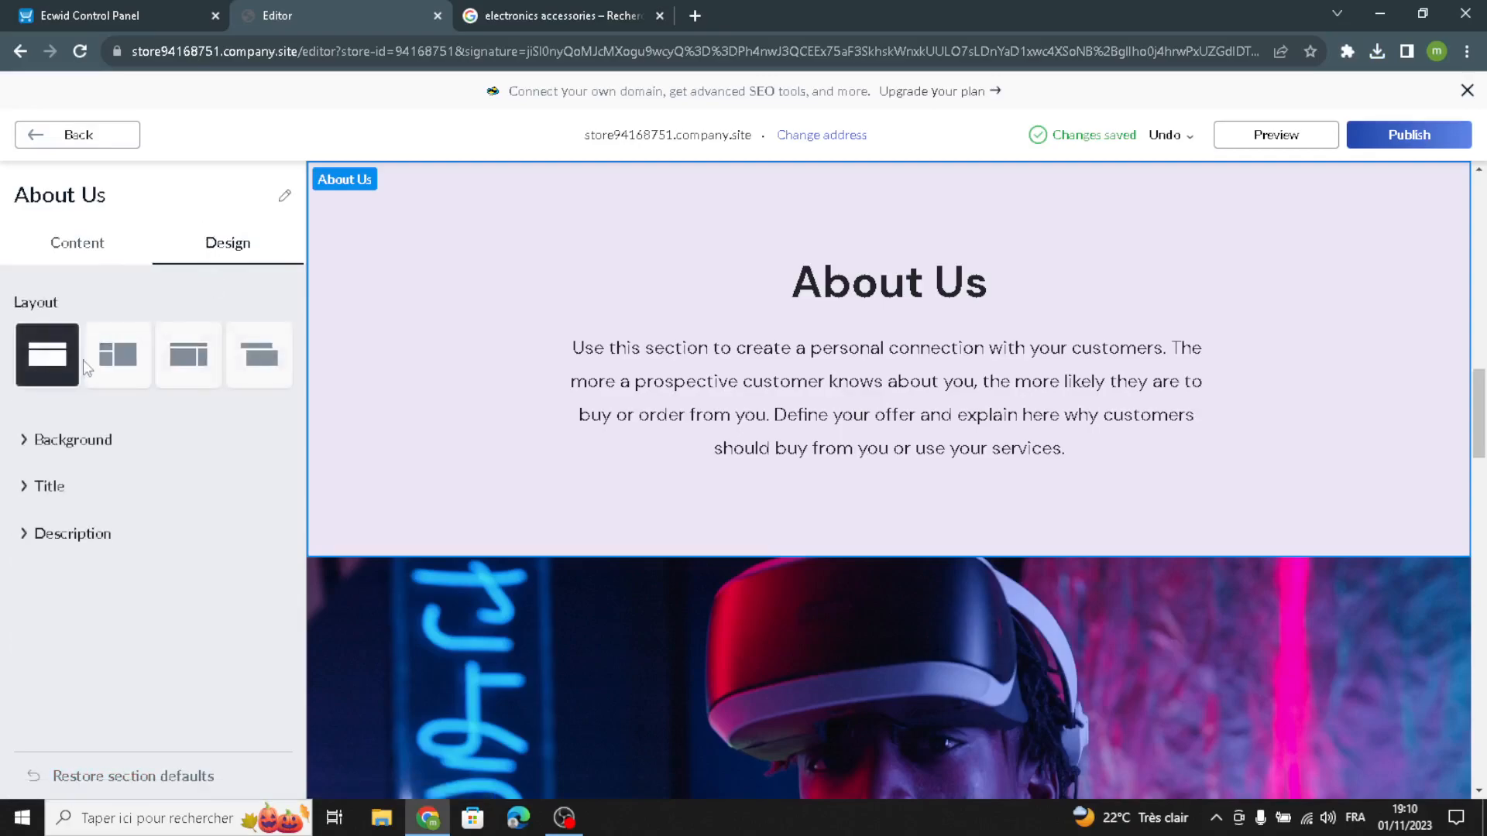
Try the side-by-side layout for the About Us section, restore the centred one and return to the homepage sections.
left_click(110, 358)
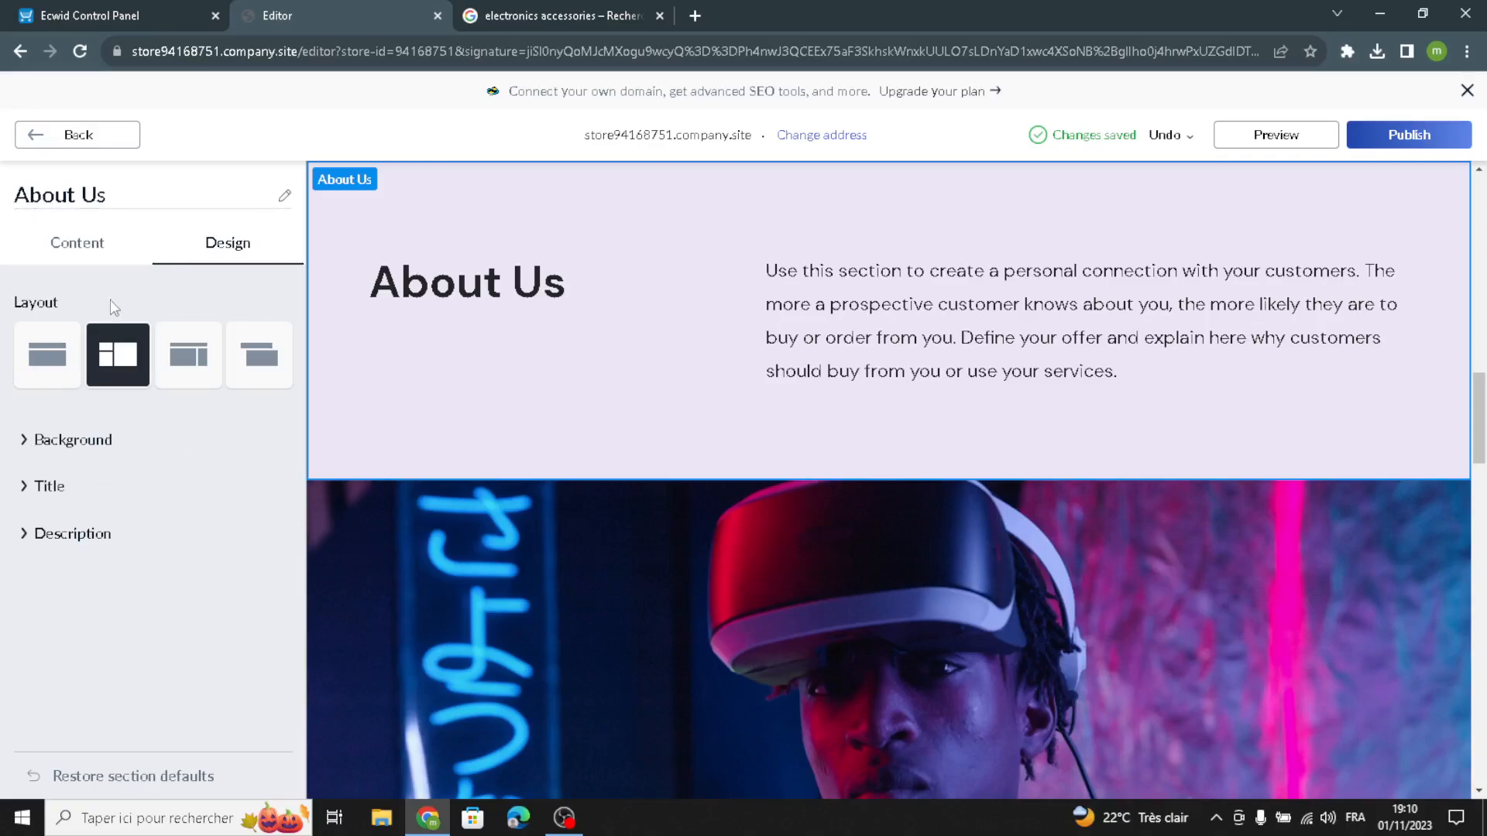
left_click(48, 353)
left_click(44, 143)
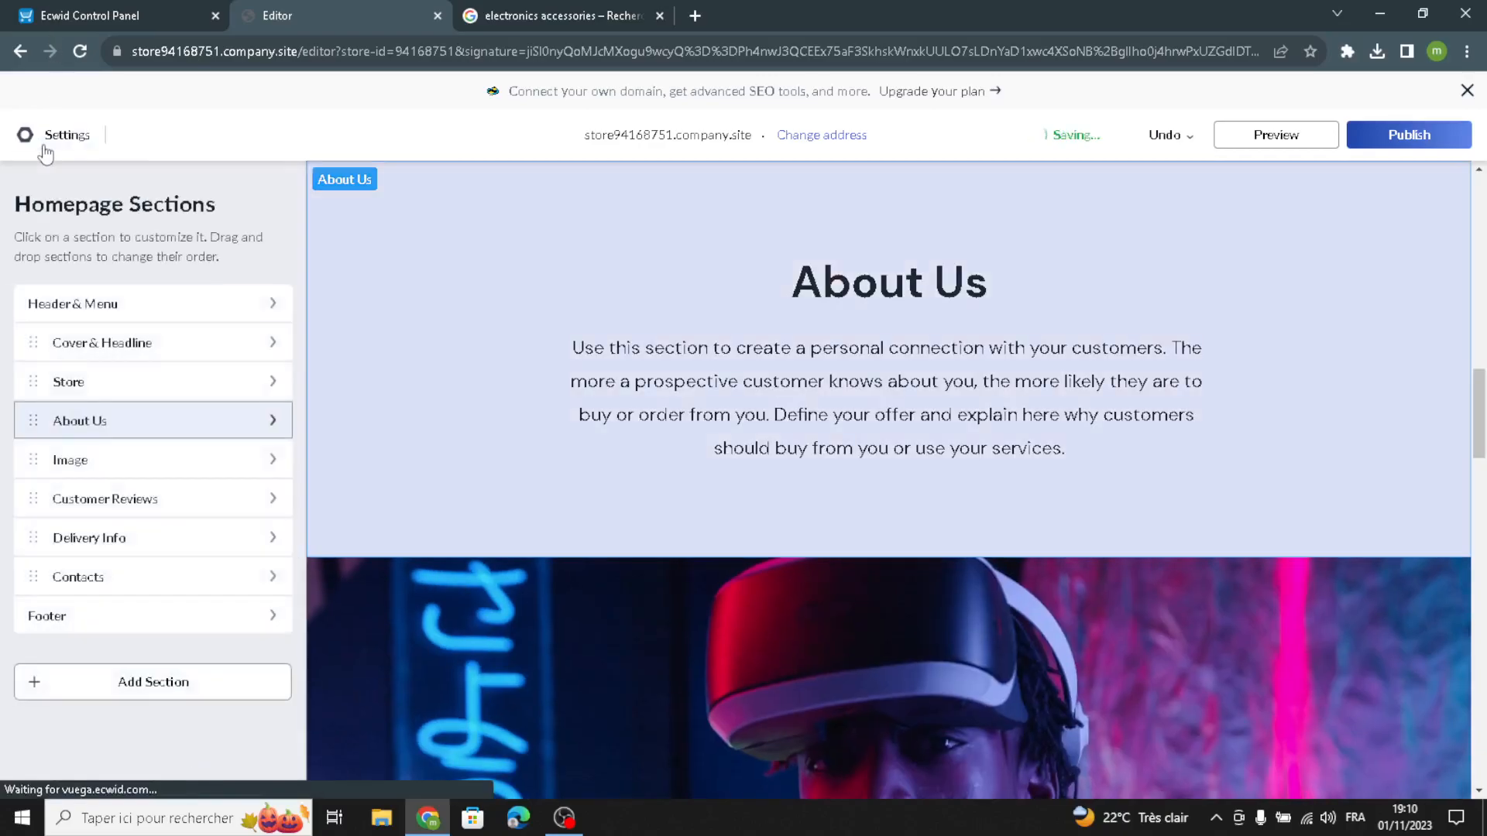
Open the Image section and review its tagline, title, description, image and action link content.
left_click(77, 459)
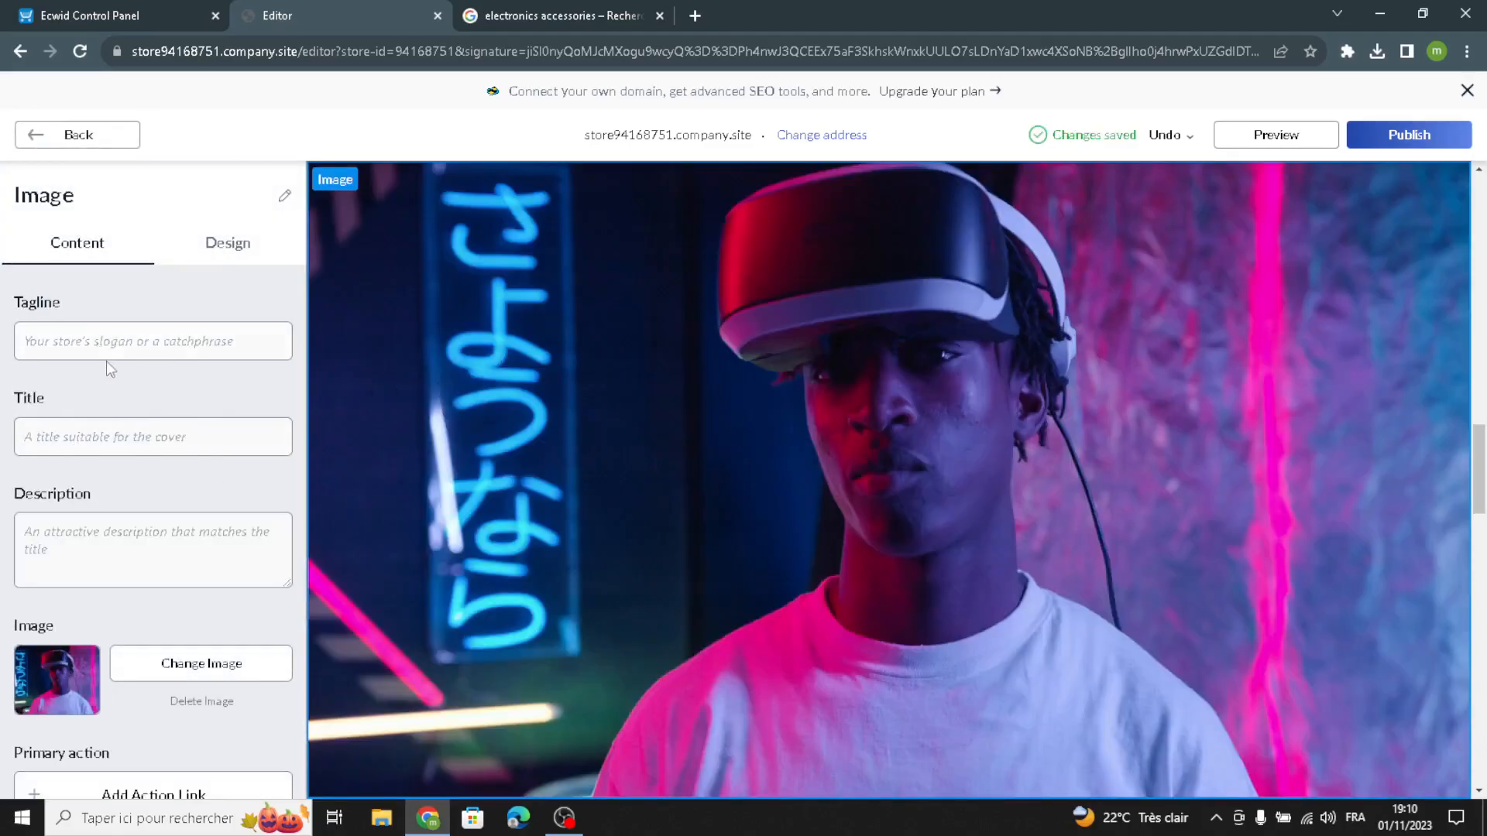
left_click(74, 548)
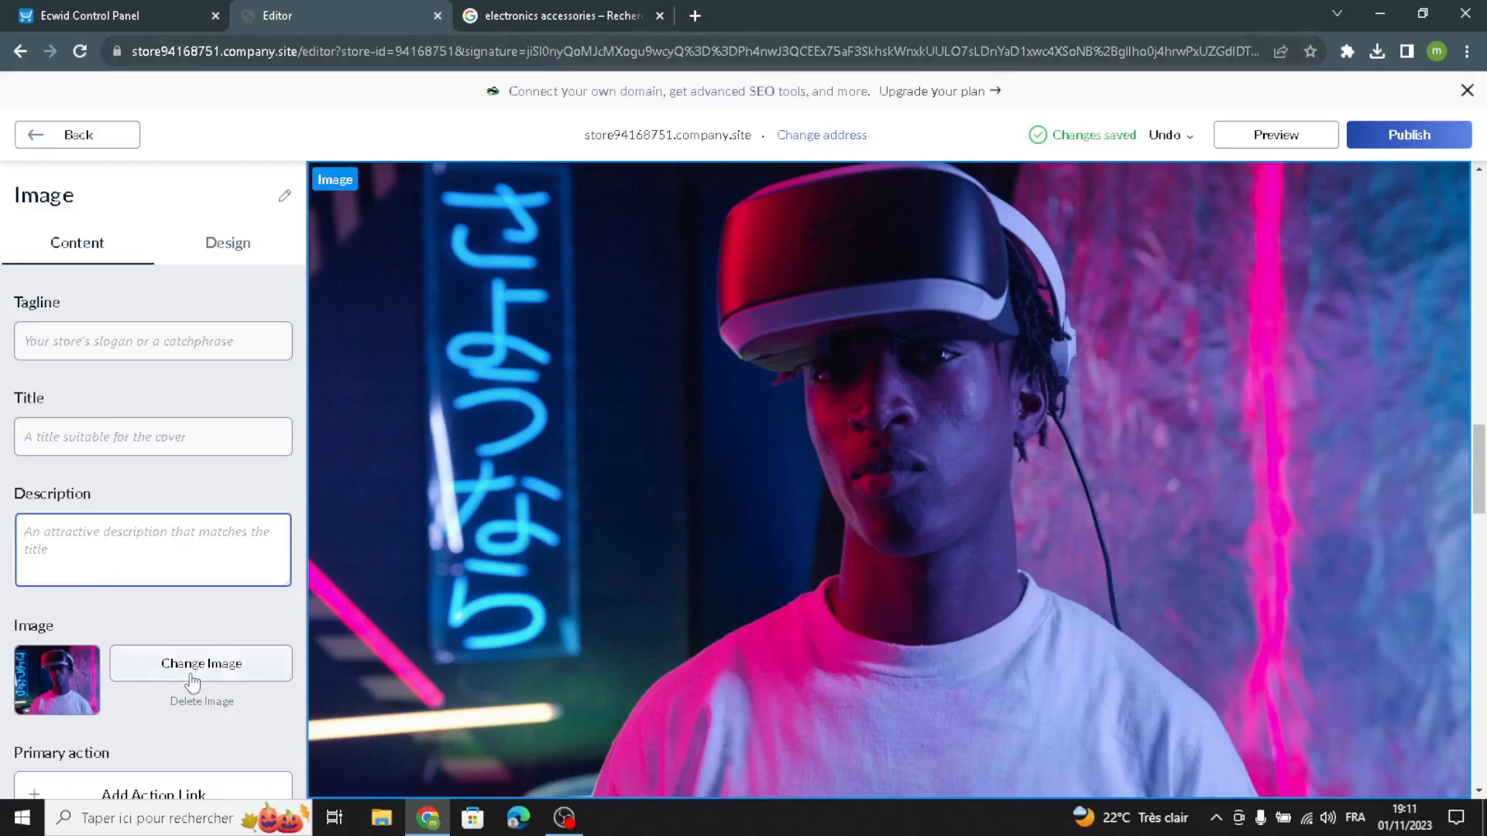
scroll(68, 668, "down", 3)
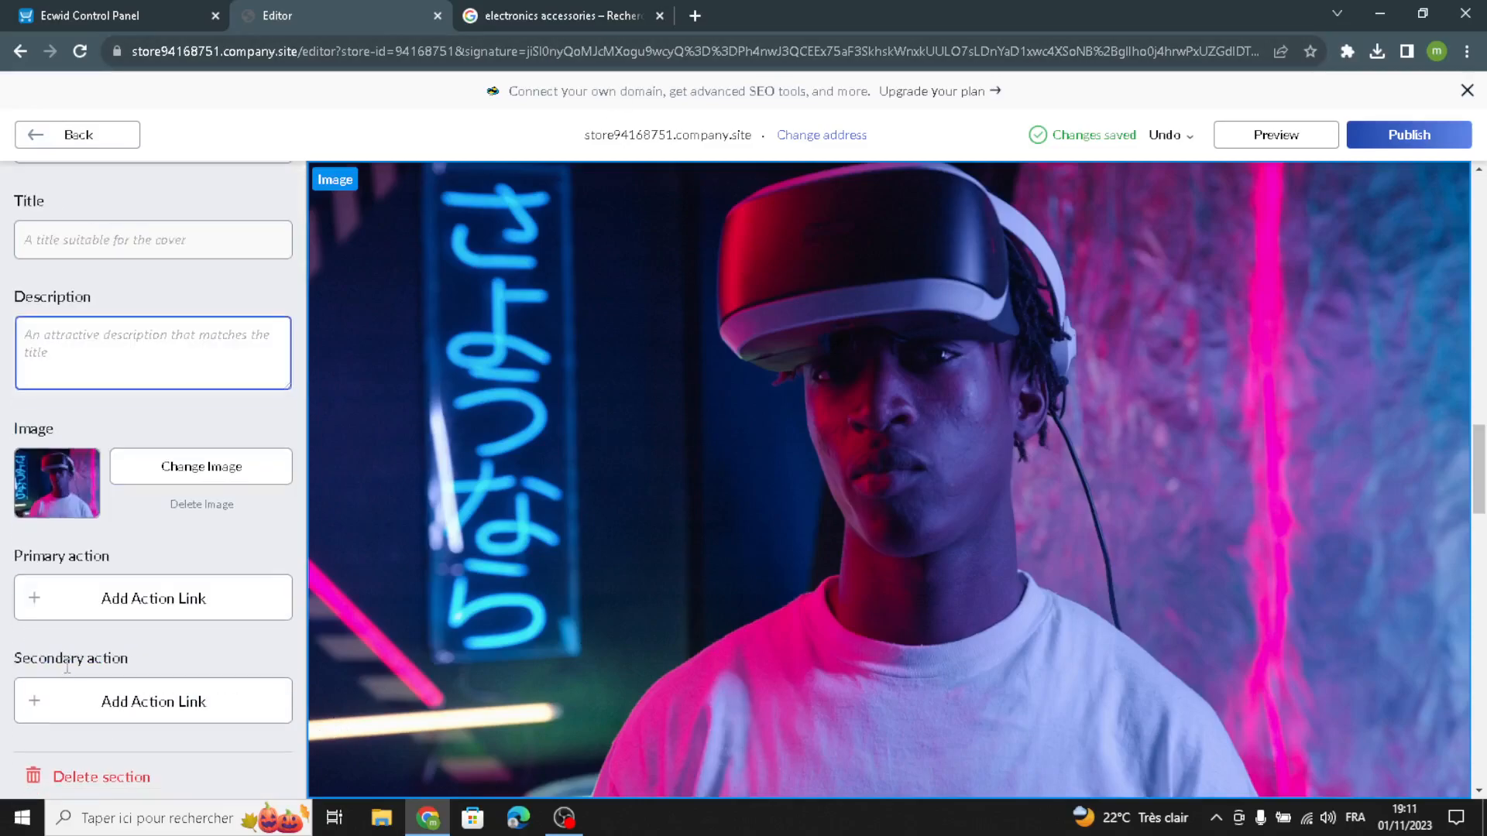
scroll(134, 544, "up", 3)
Set the Image section's layout to text on the left with the picture on the right, and return to the homepage sections.
left_click(249, 246)
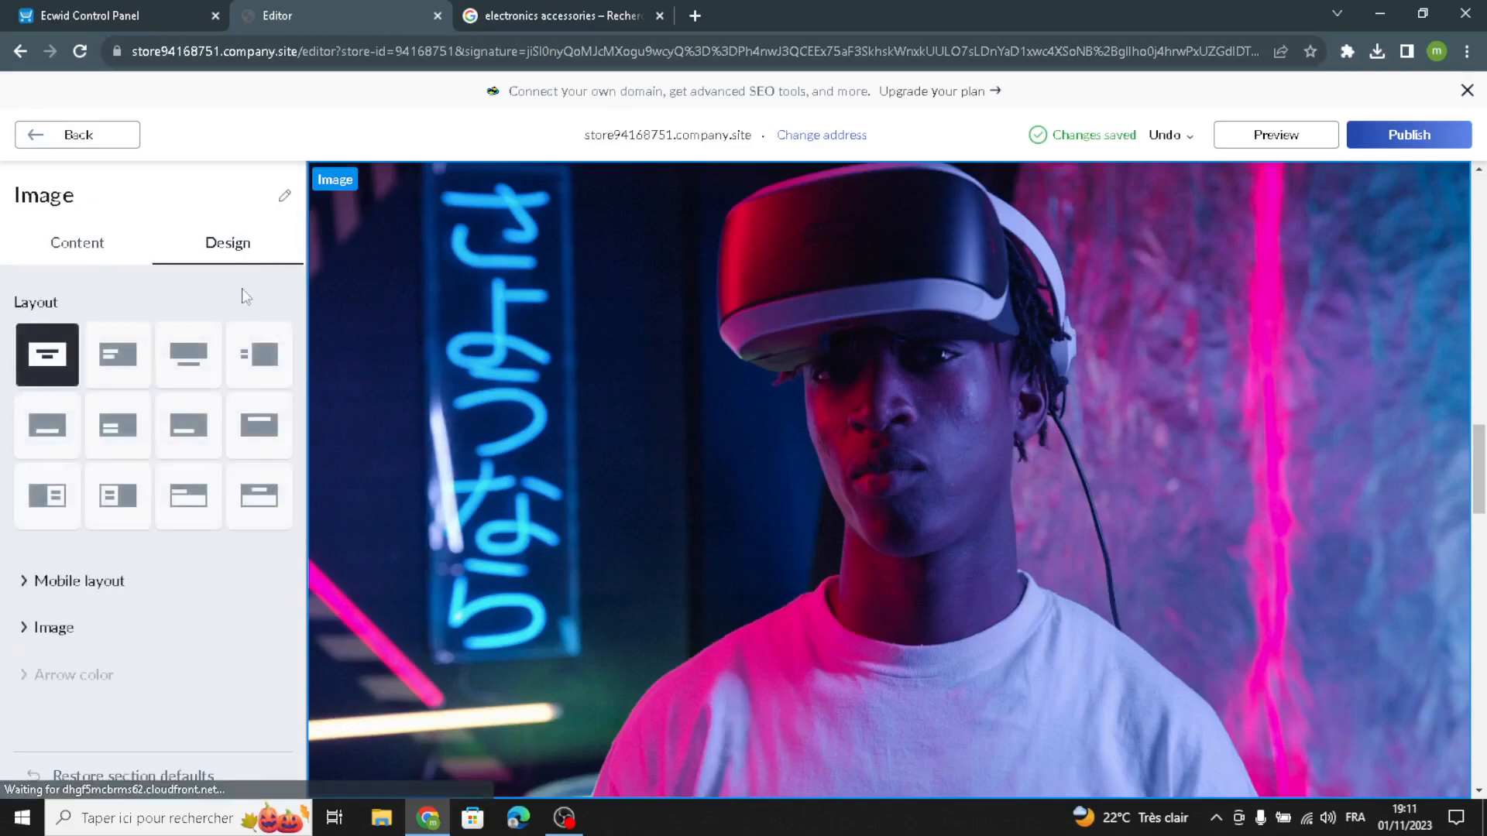
left_click(124, 350)
left_click(186, 358)
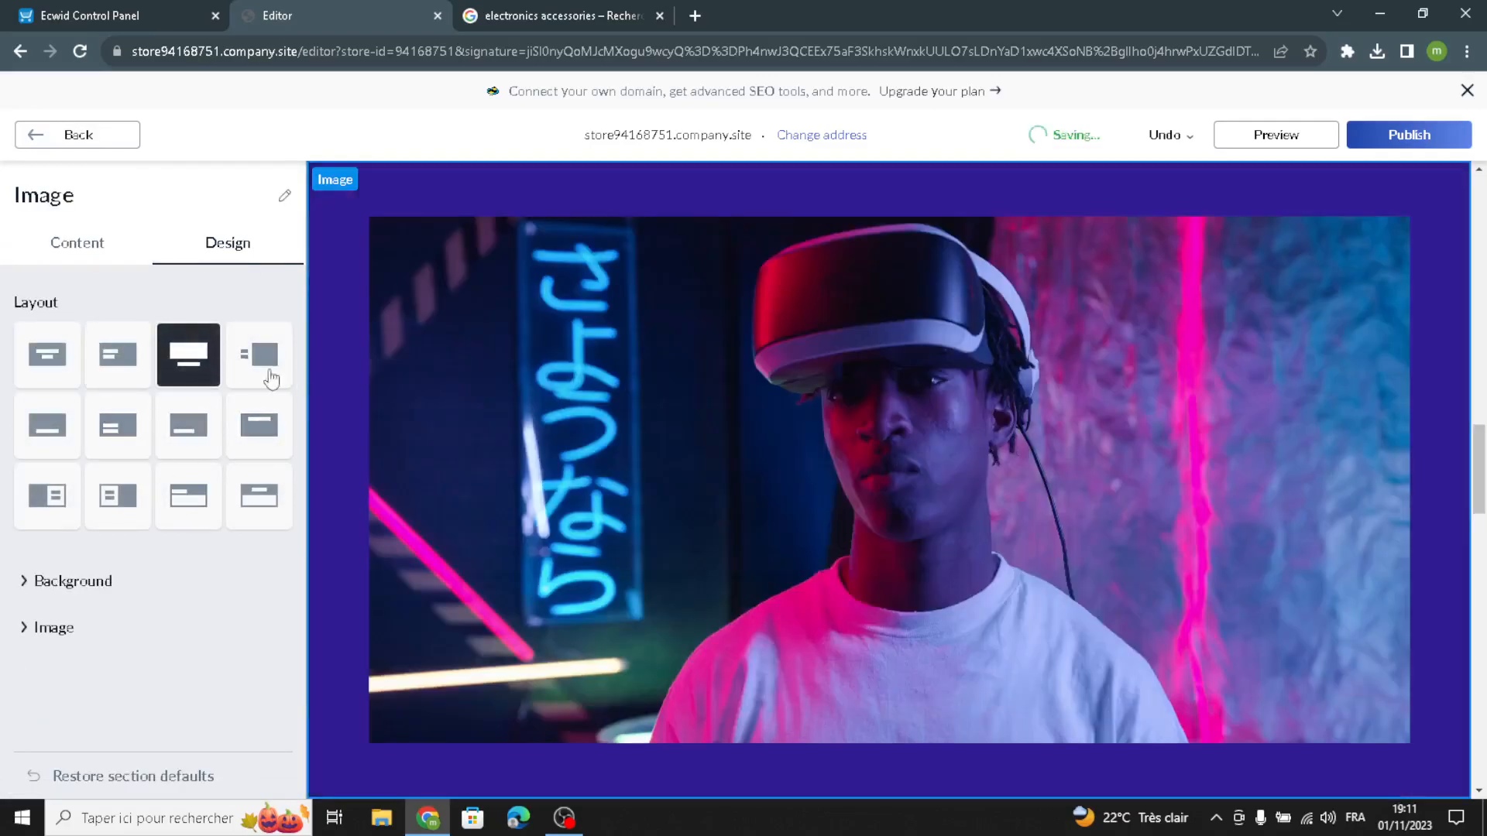
left_click(259, 355)
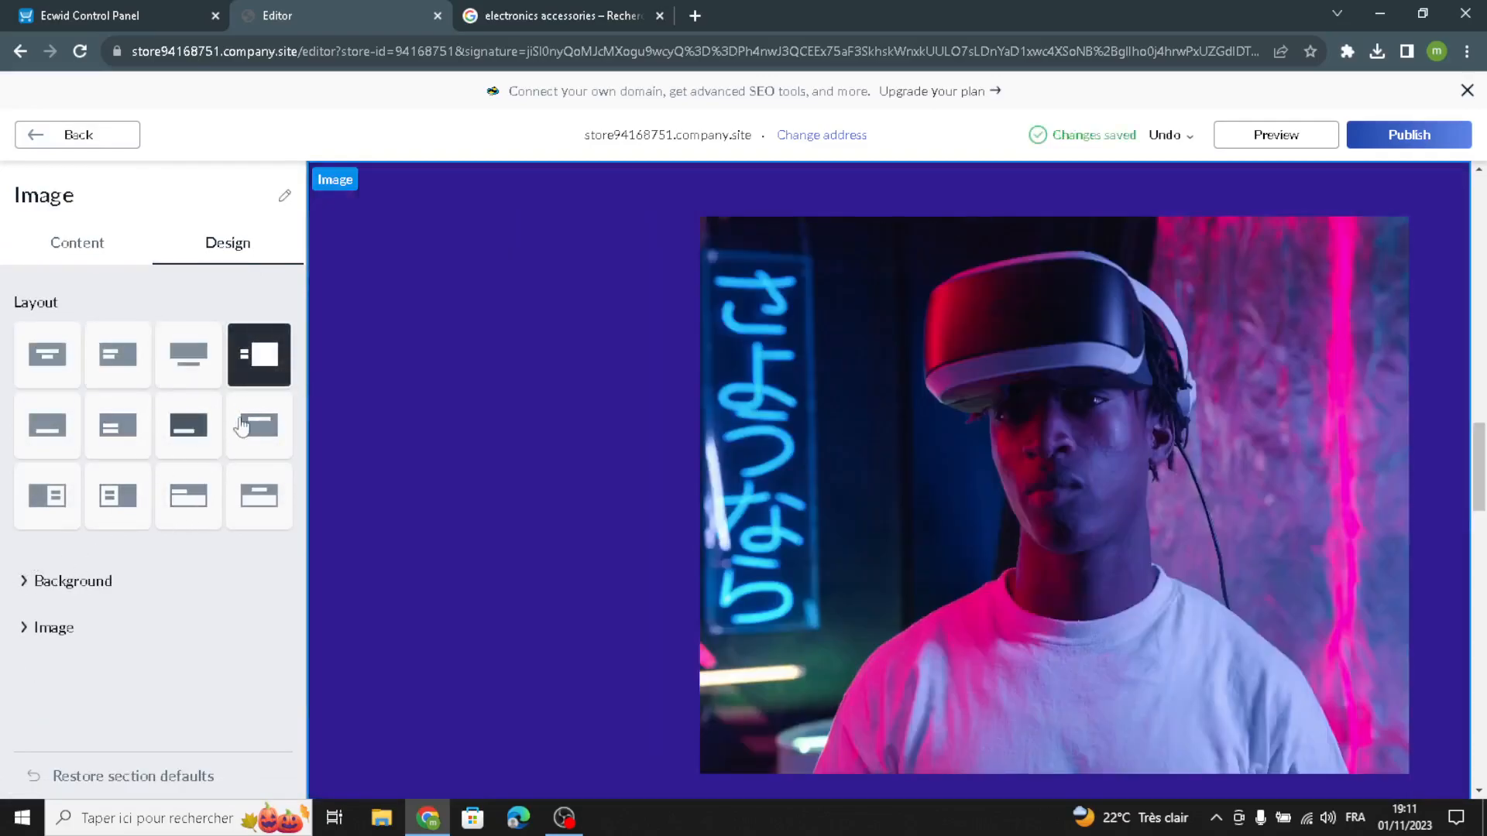
left_click(125, 136)
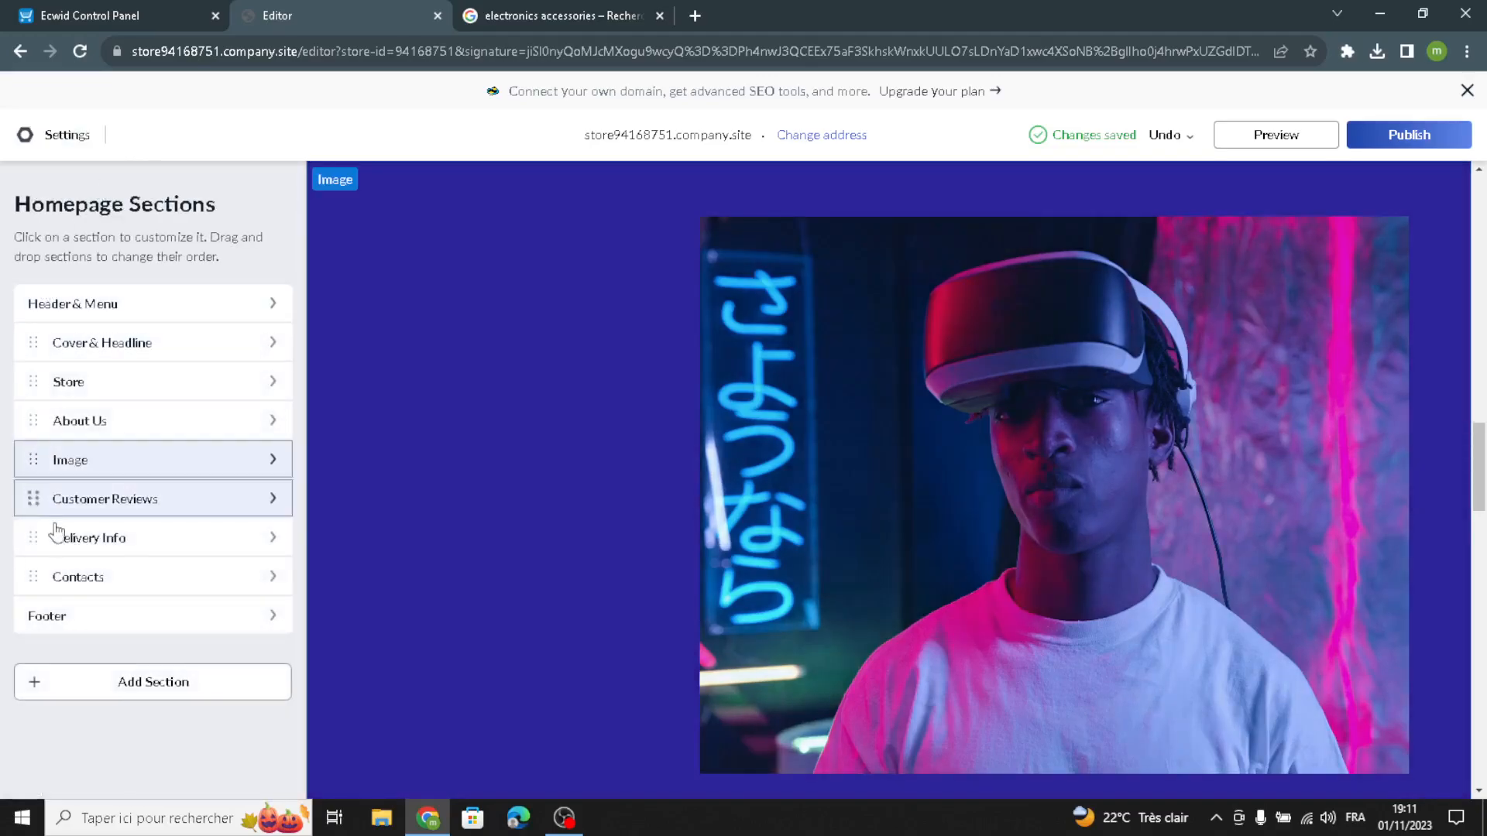
Open the Customer Reviews section and set its title to "Customer reviews".
left_click(67, 502)
left_click(111, 348)
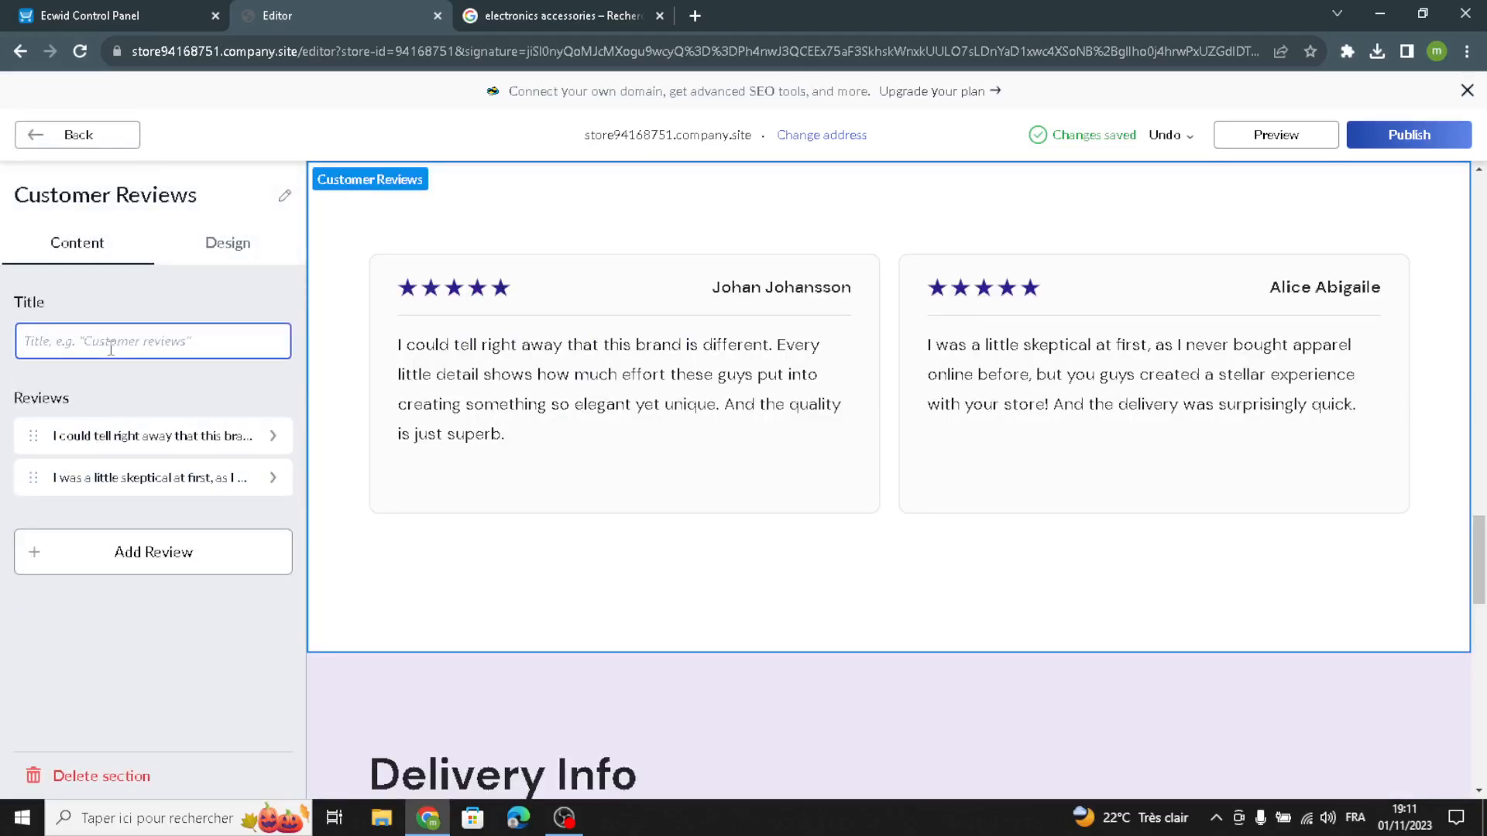
type("Cus")
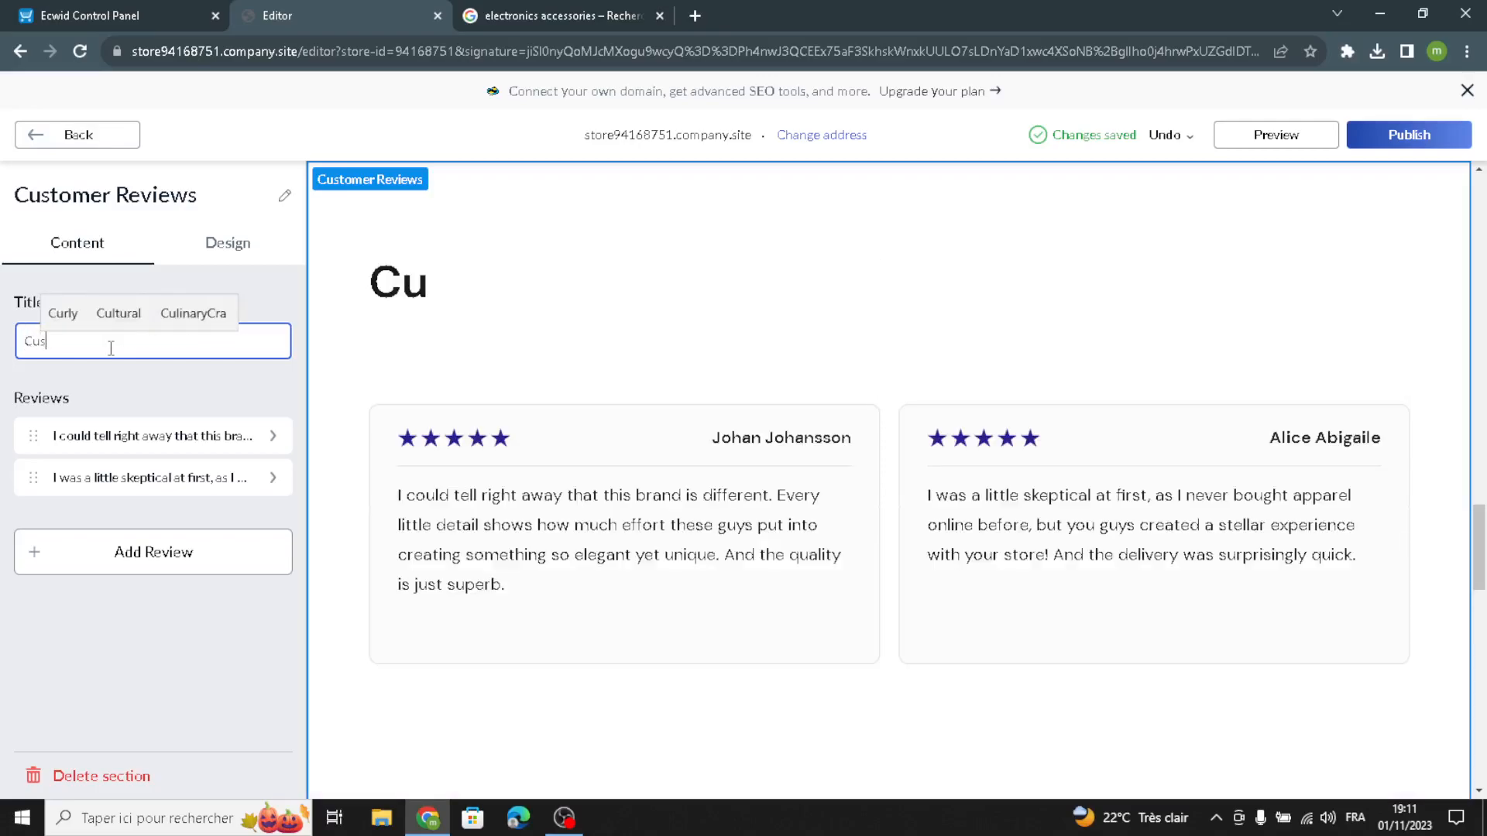
type("tomer re")
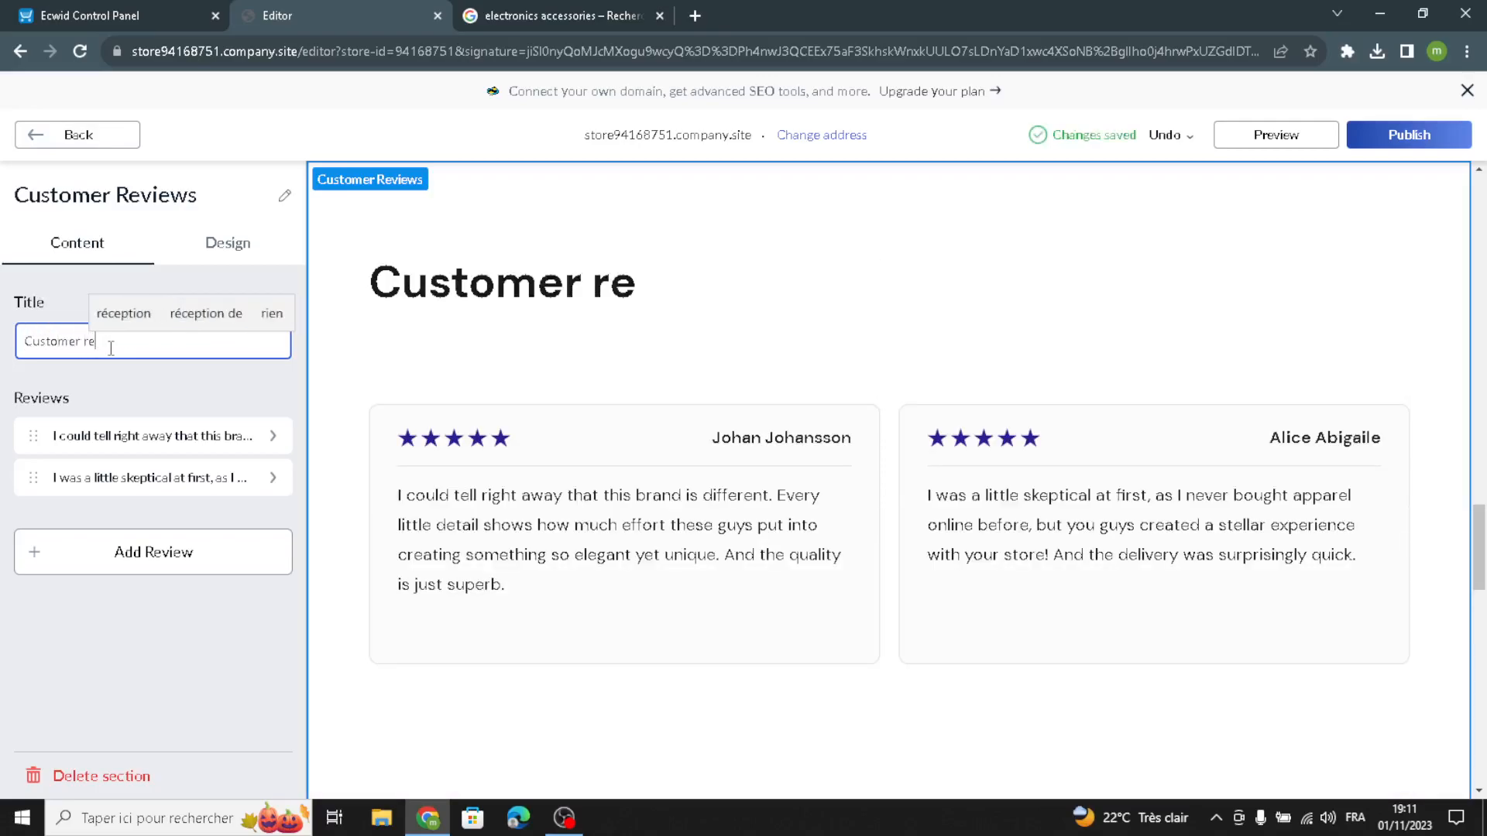
type("views")
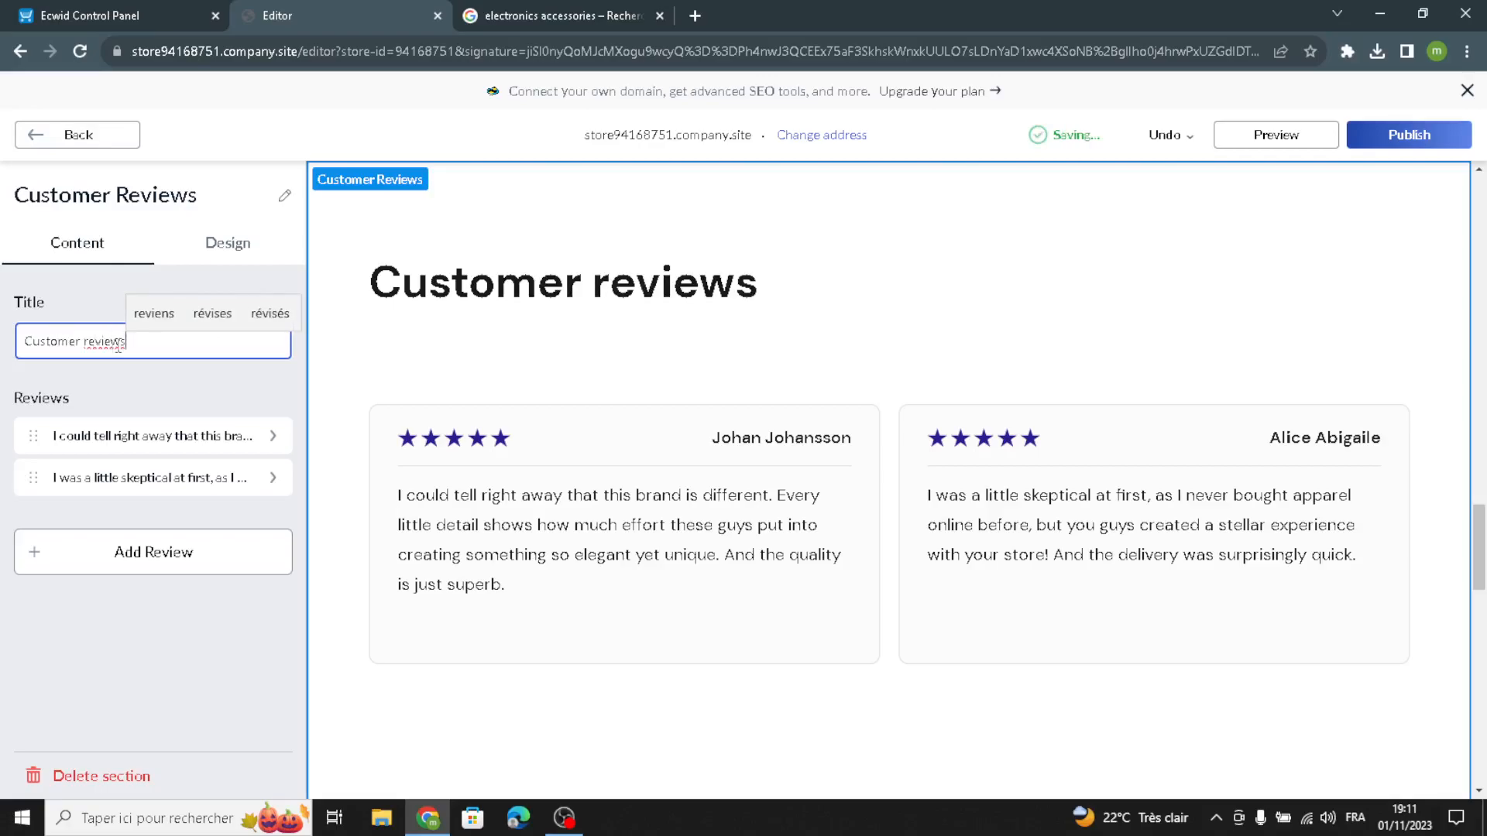
Add a third customer review, keeping its default text, author and rating, and return to the section.
left_click(183, 553)
left_click(223, 318)
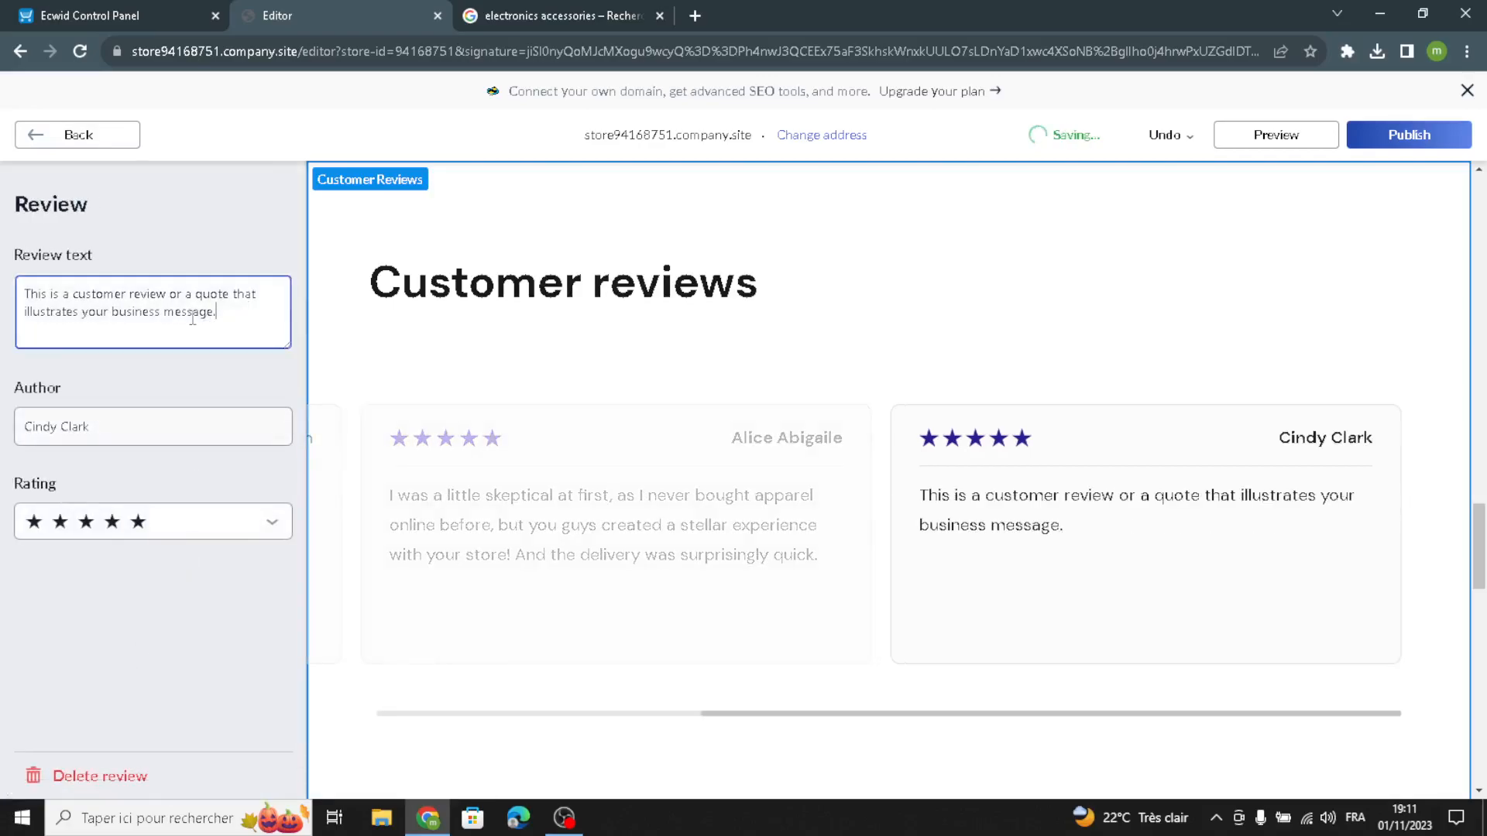
key("ctrl+a")
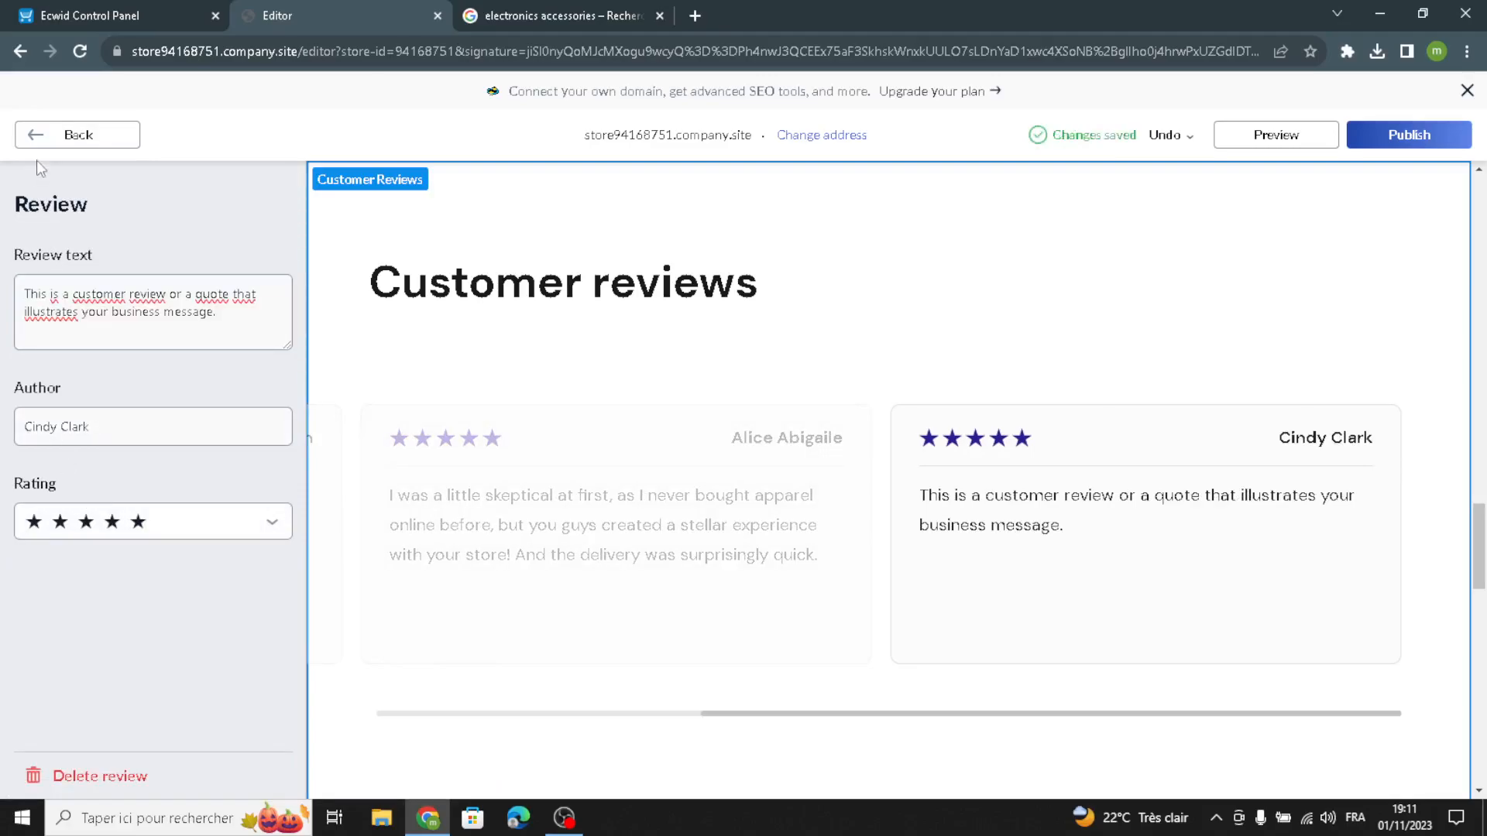
left_click(81, 137)
Try several Customer Reviews layouts, choose the card grid with a photo beside each review, and return to the homepage sections.
left_click(228, 242)
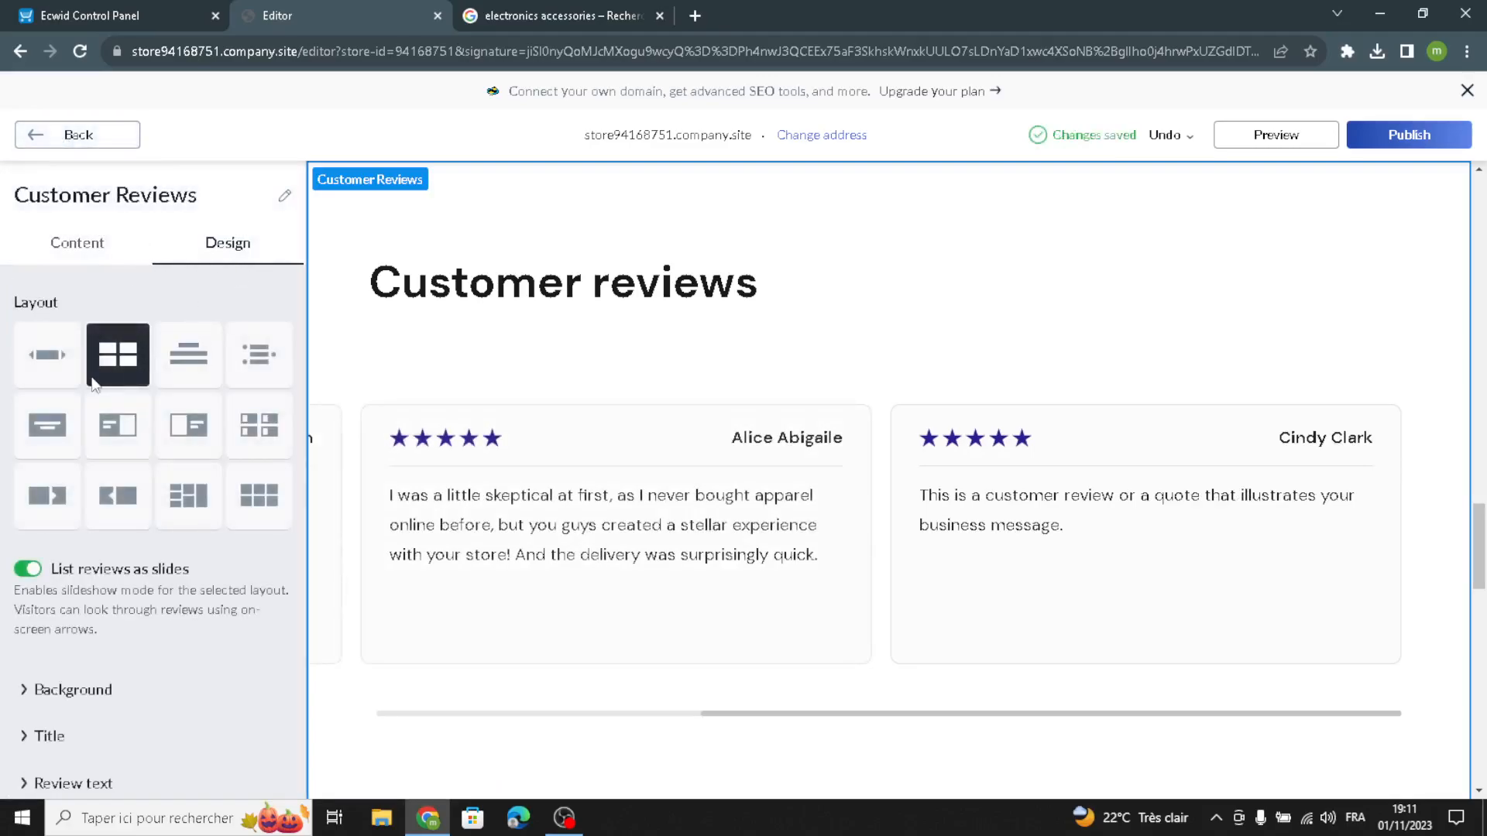
left_click(46, 425)
left_click(116, 449)
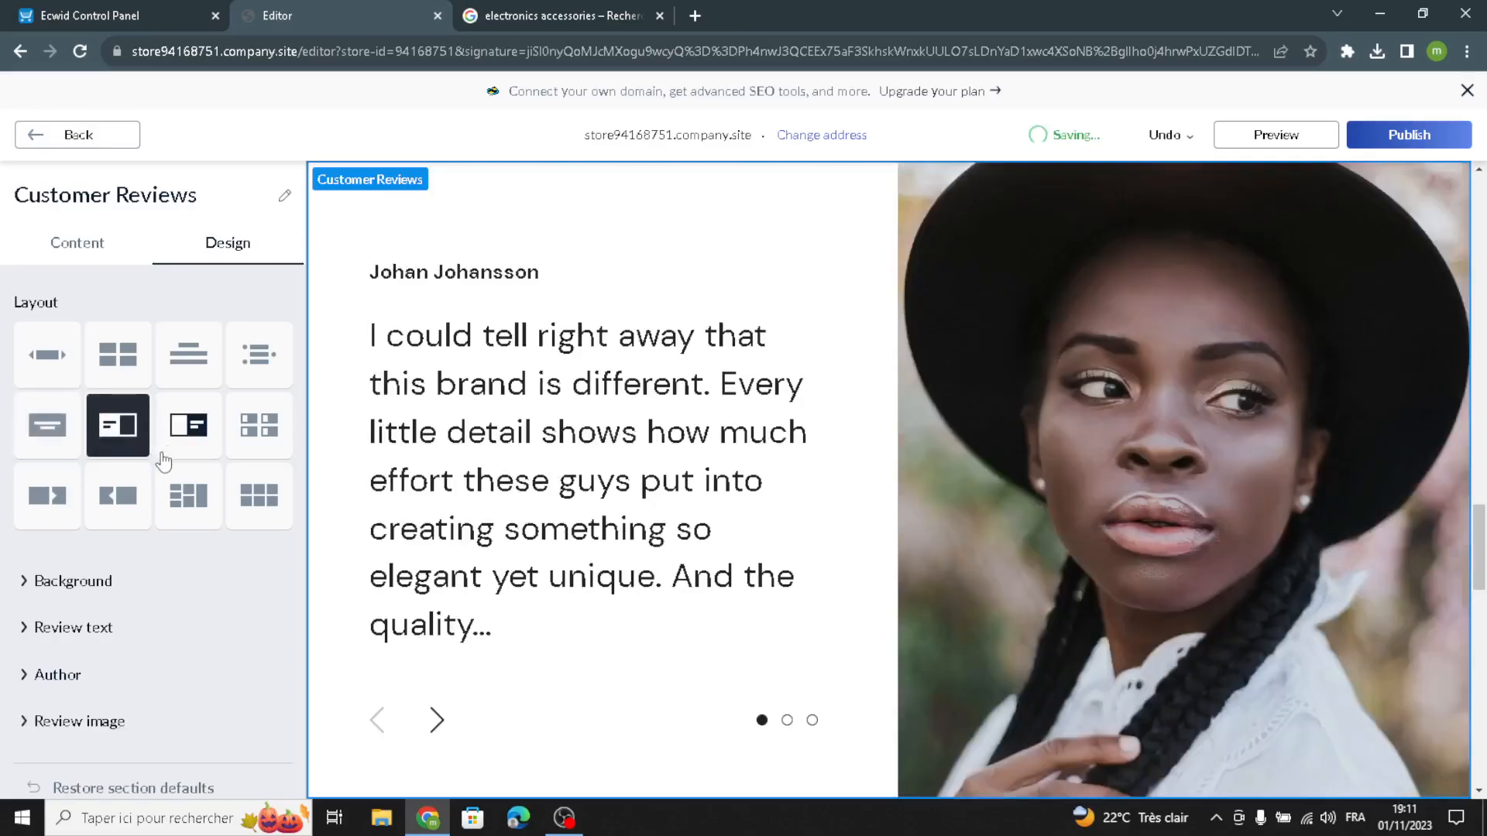
left_click(174, 445)
left_click(189, 517)
left_click(256, 430)
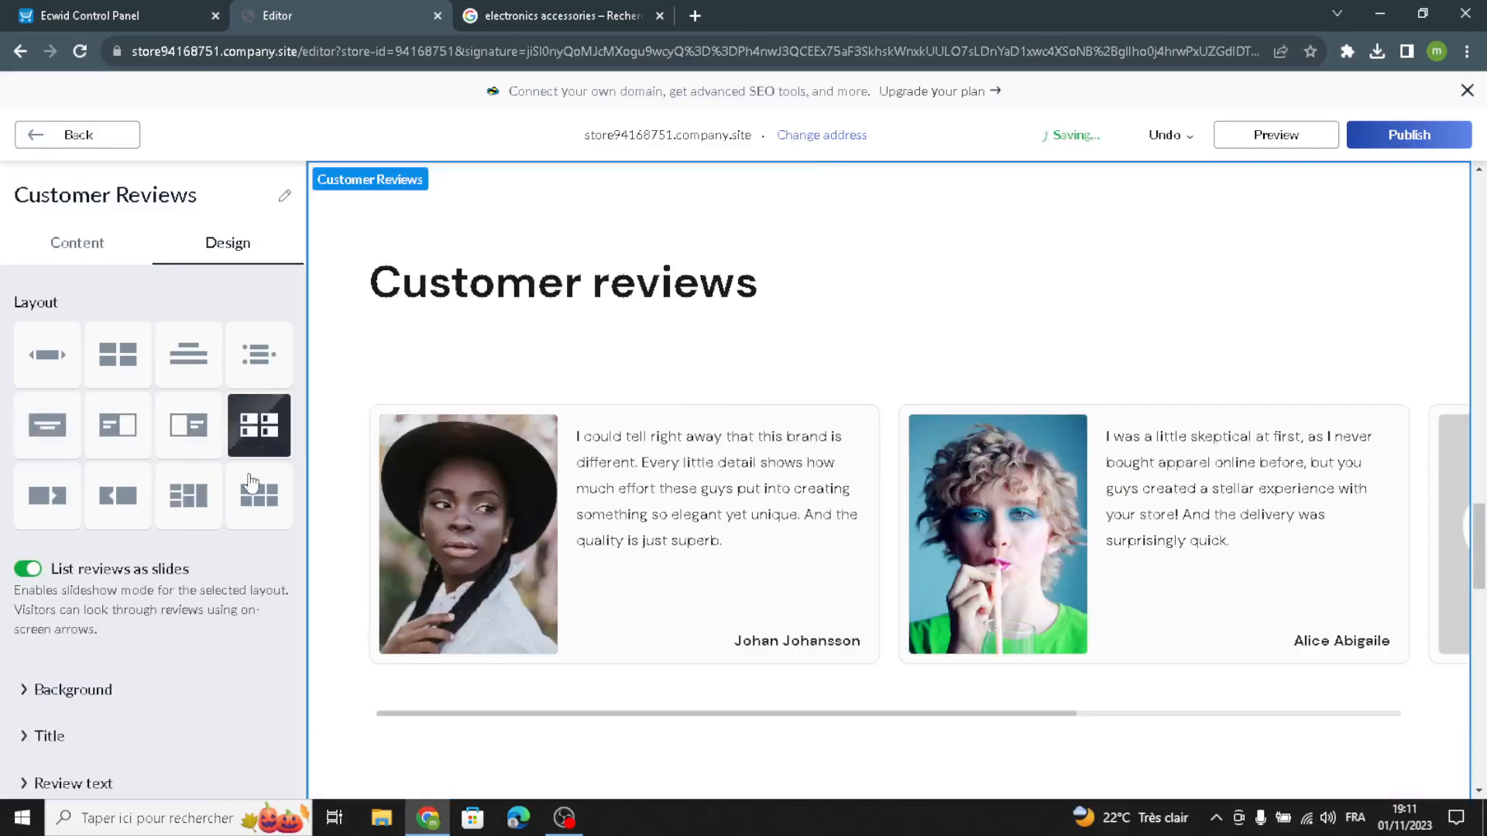
left_click(103, 139)
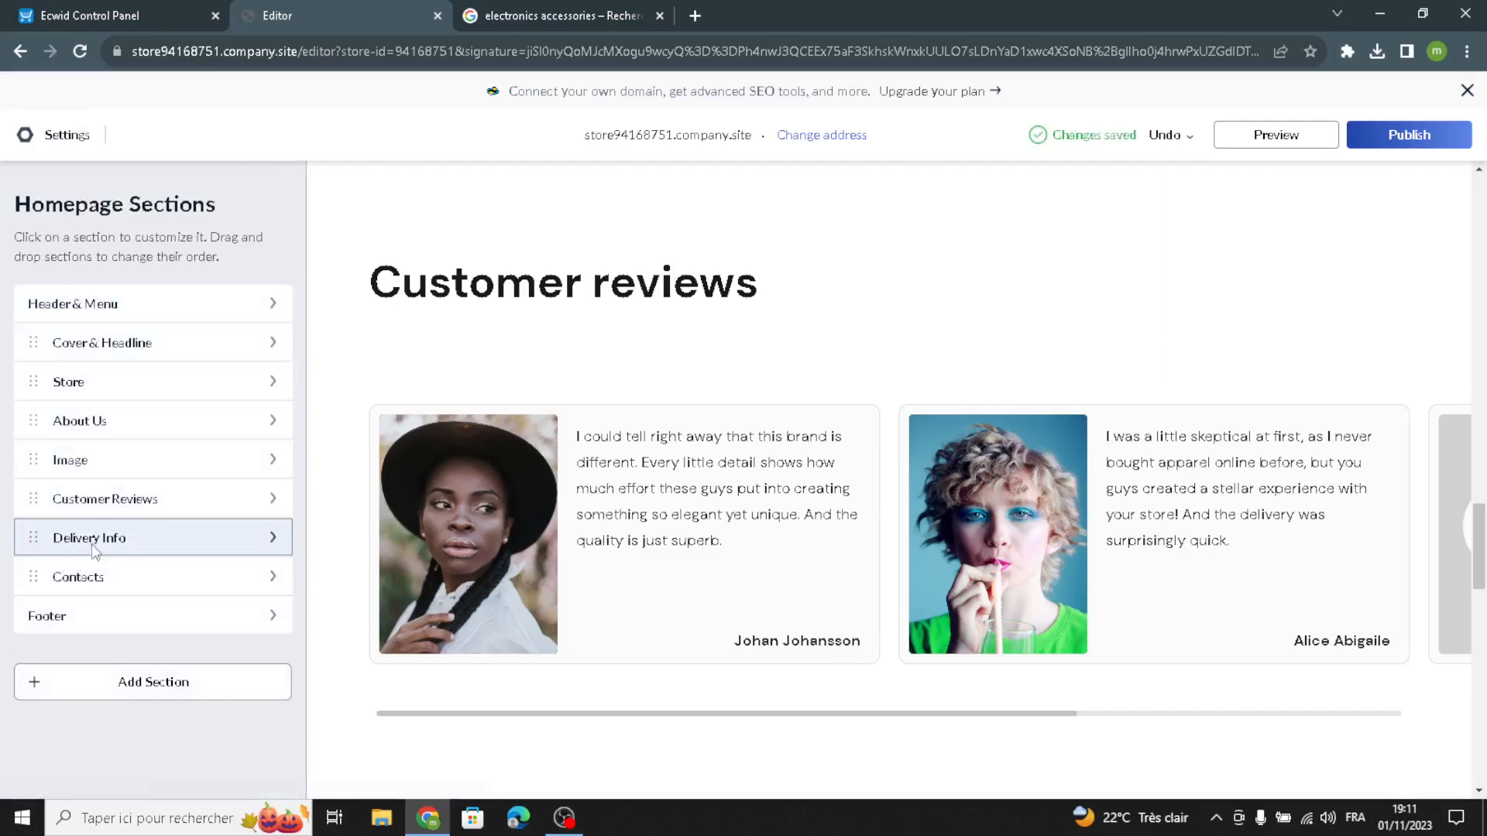
Open the Delivery Info section and review its title, subtitle and description content.
left_click(92, 542)
scroll(94, 634, "down", 3)
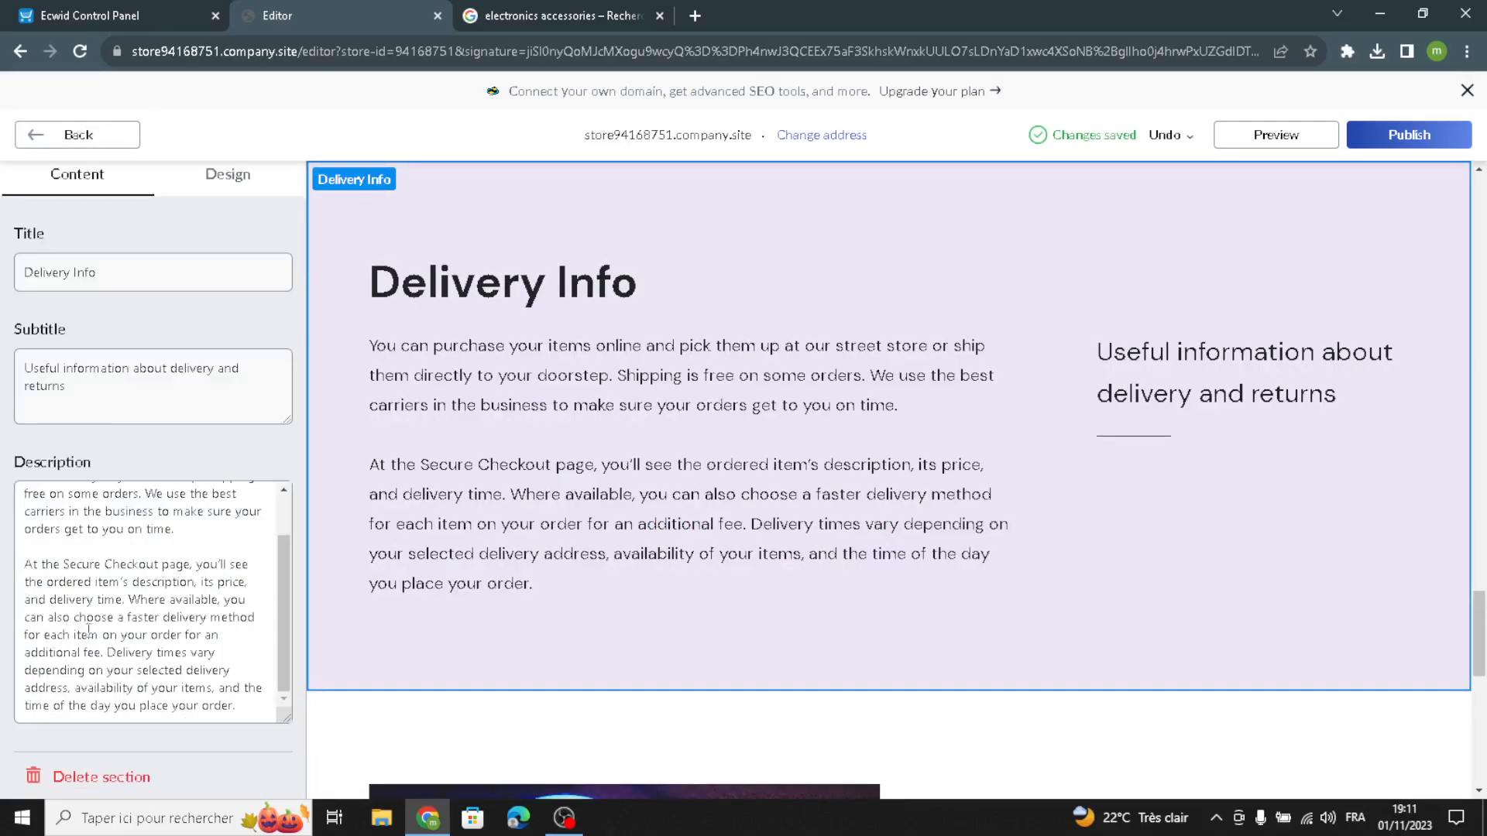
scroll(49, 610, "up", 2)
scroll(243, 674, "down", 1)
left_click_drag(240, 704, 104, 277)
left_click(75, 368)
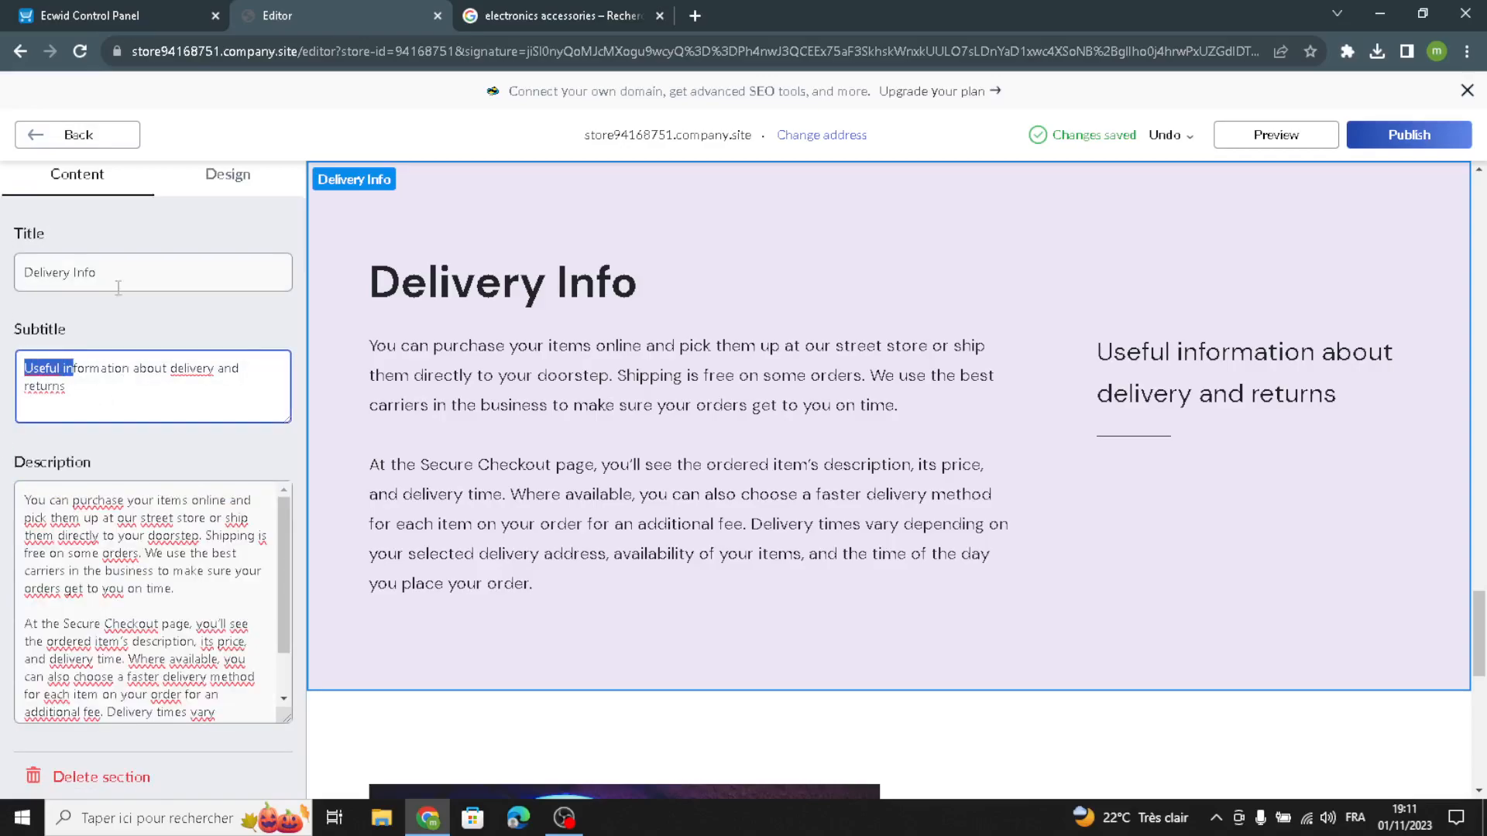
Set the Delivery Info title's font to Alice in the section's design options and return to the homepage sections.
left_click(202, 190)
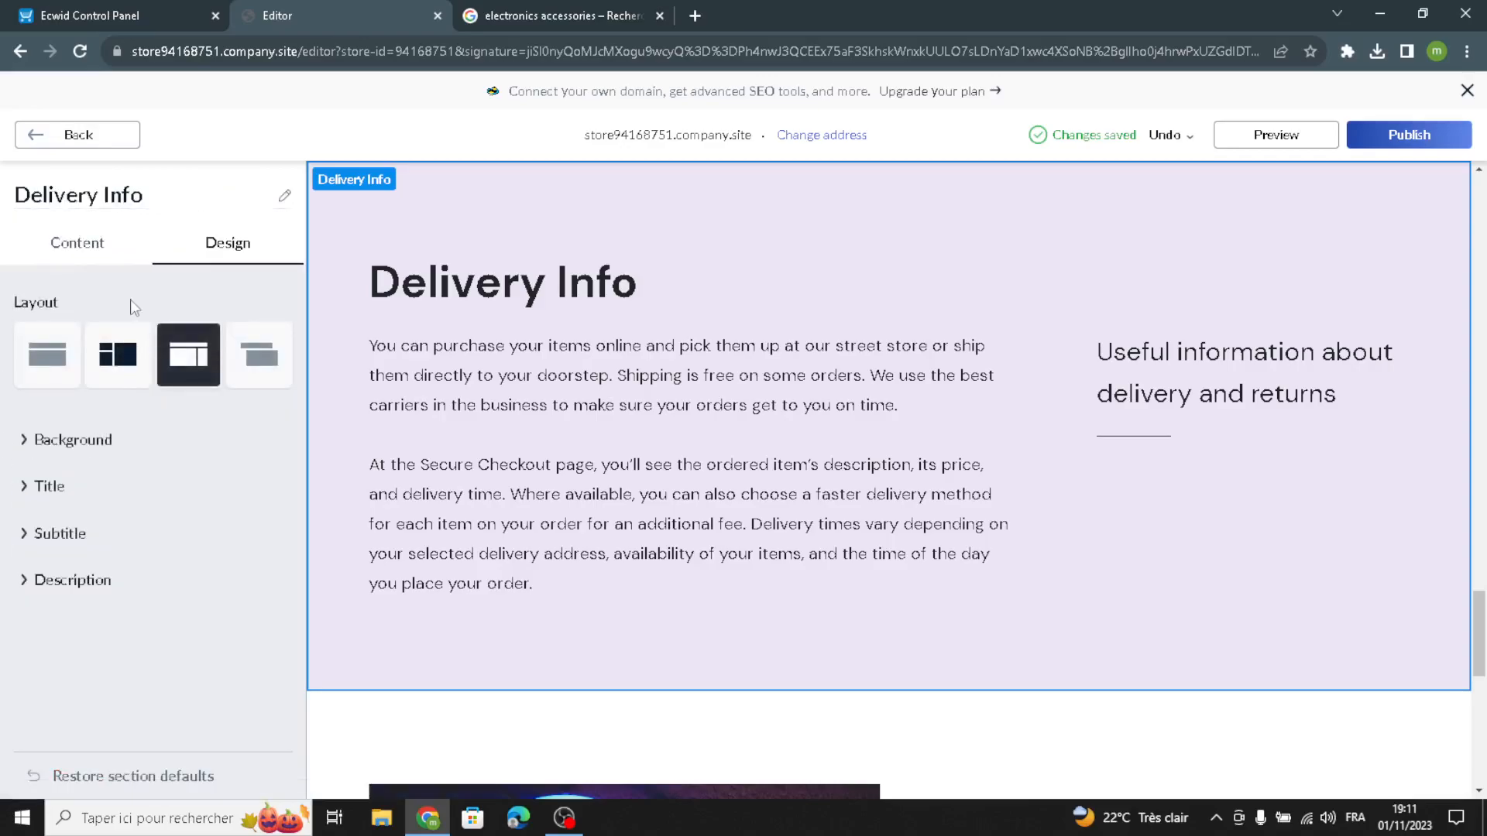
left_click(56, 441)
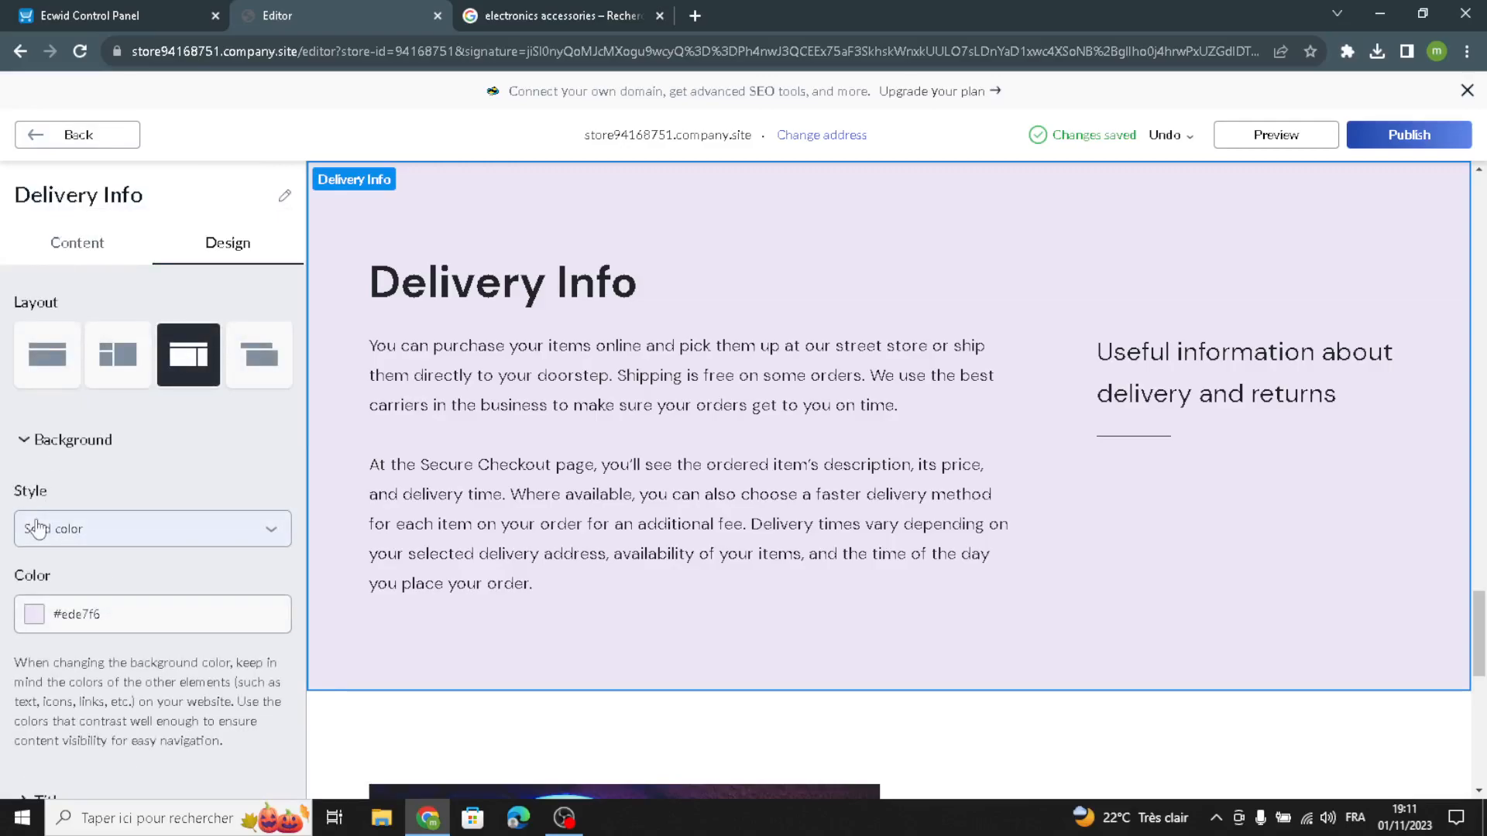
scroll(45, 619, "down", 3)
left_click(45, 617)
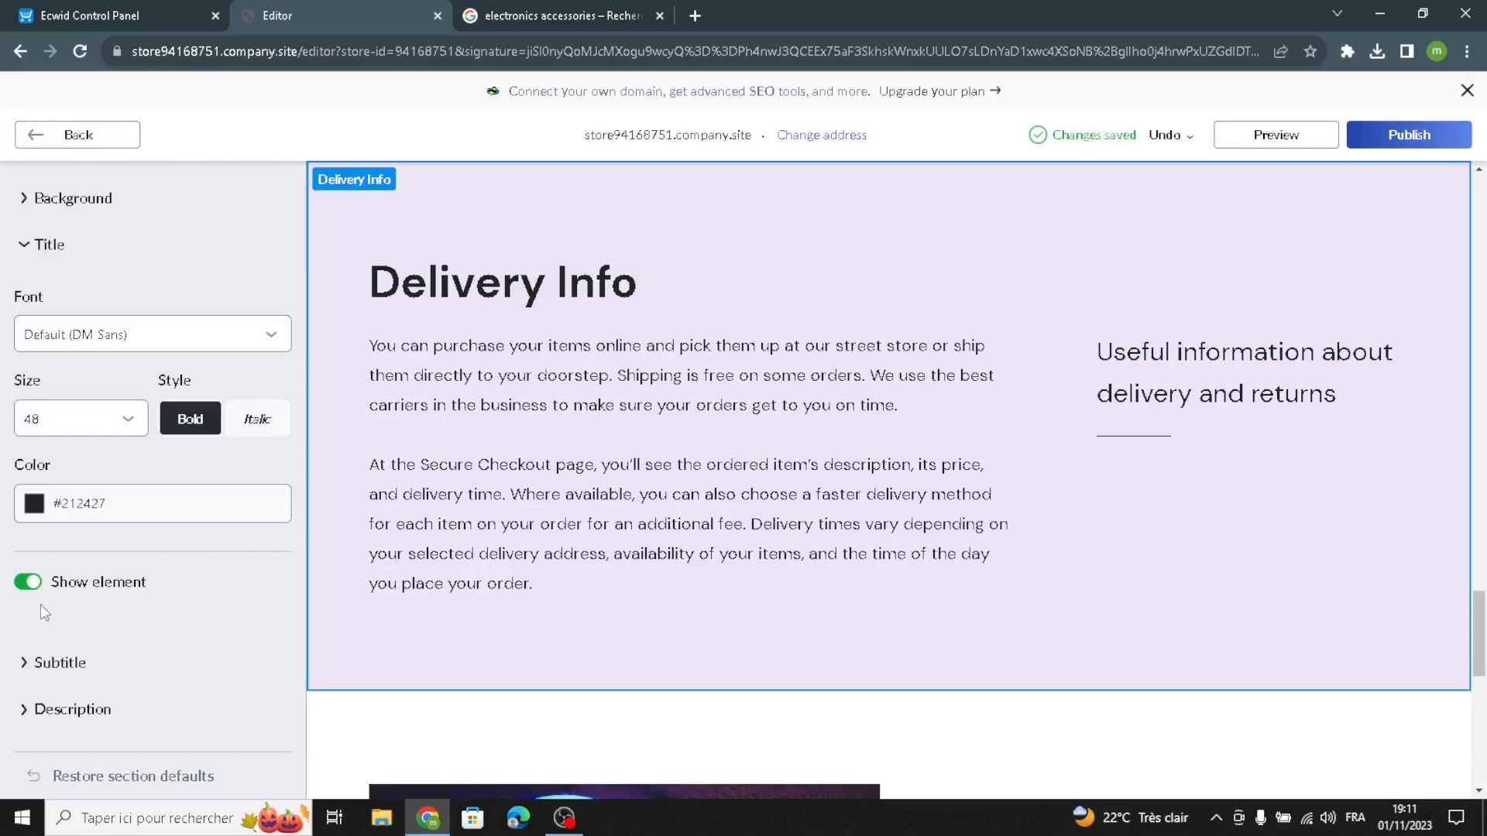
left_click(88, 339)
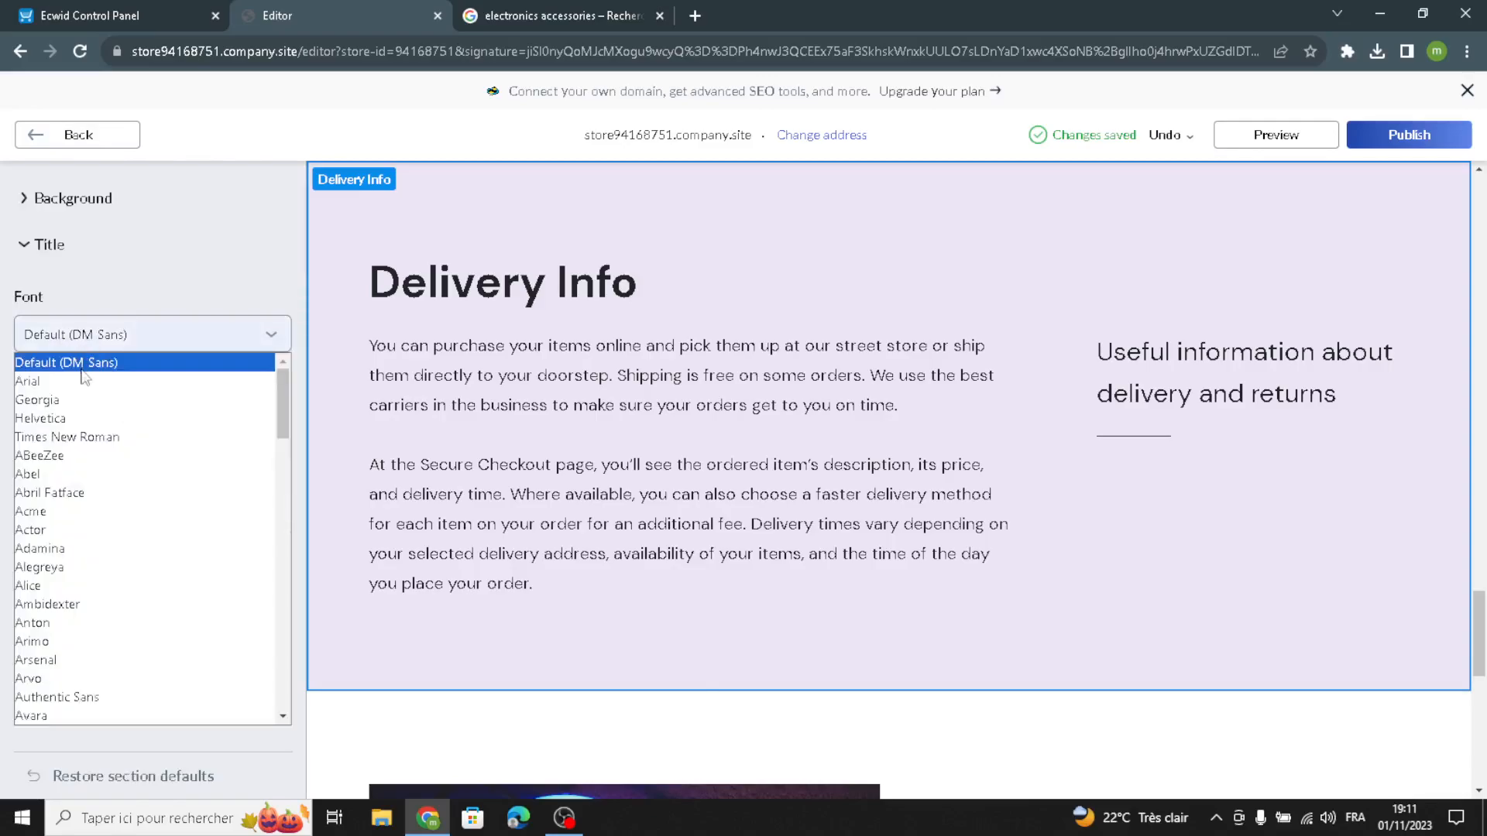
left_click(30, 586)
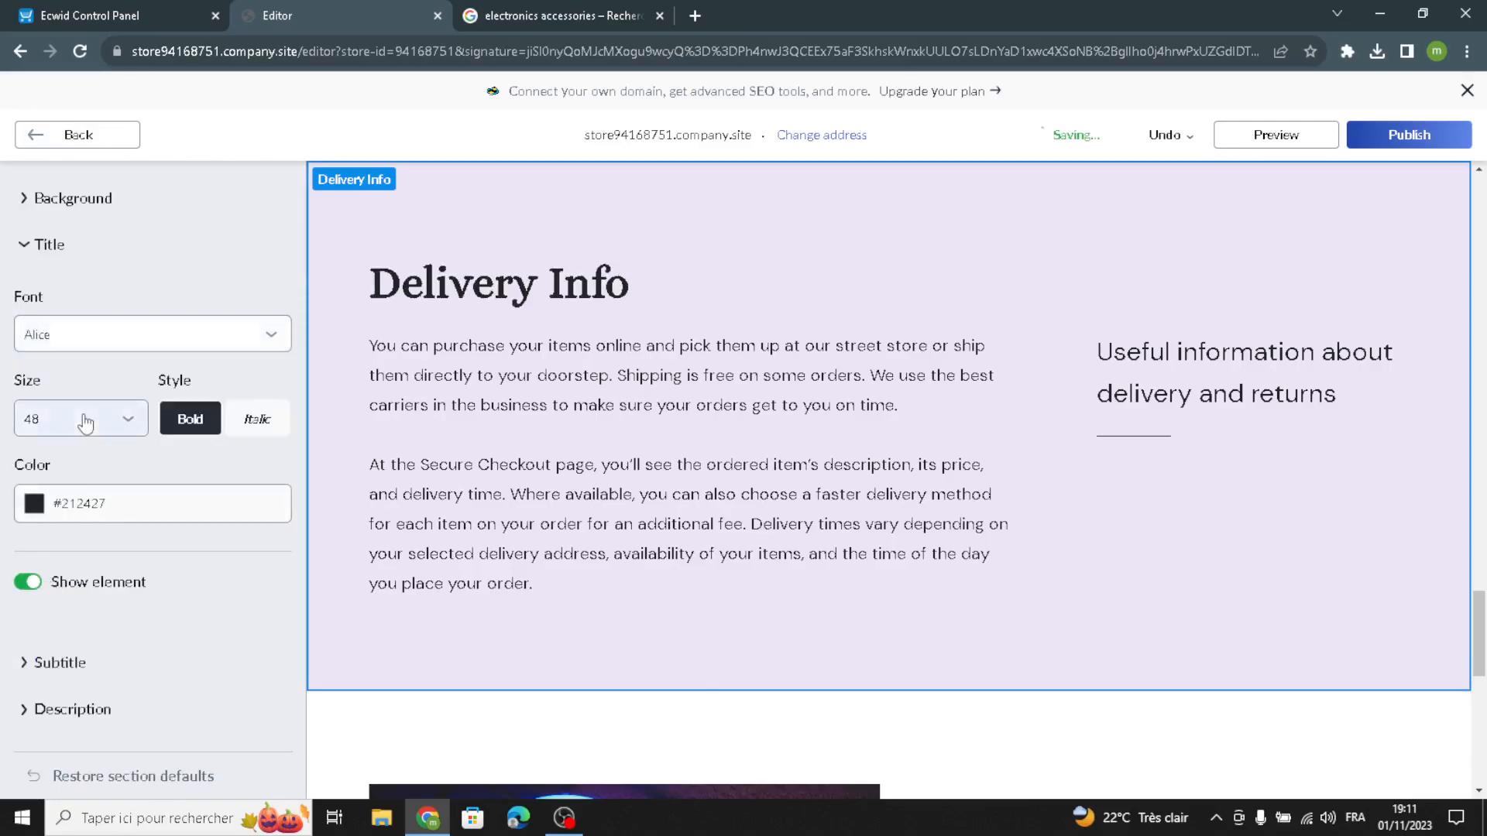
scroll(23, 542, "up", 3)
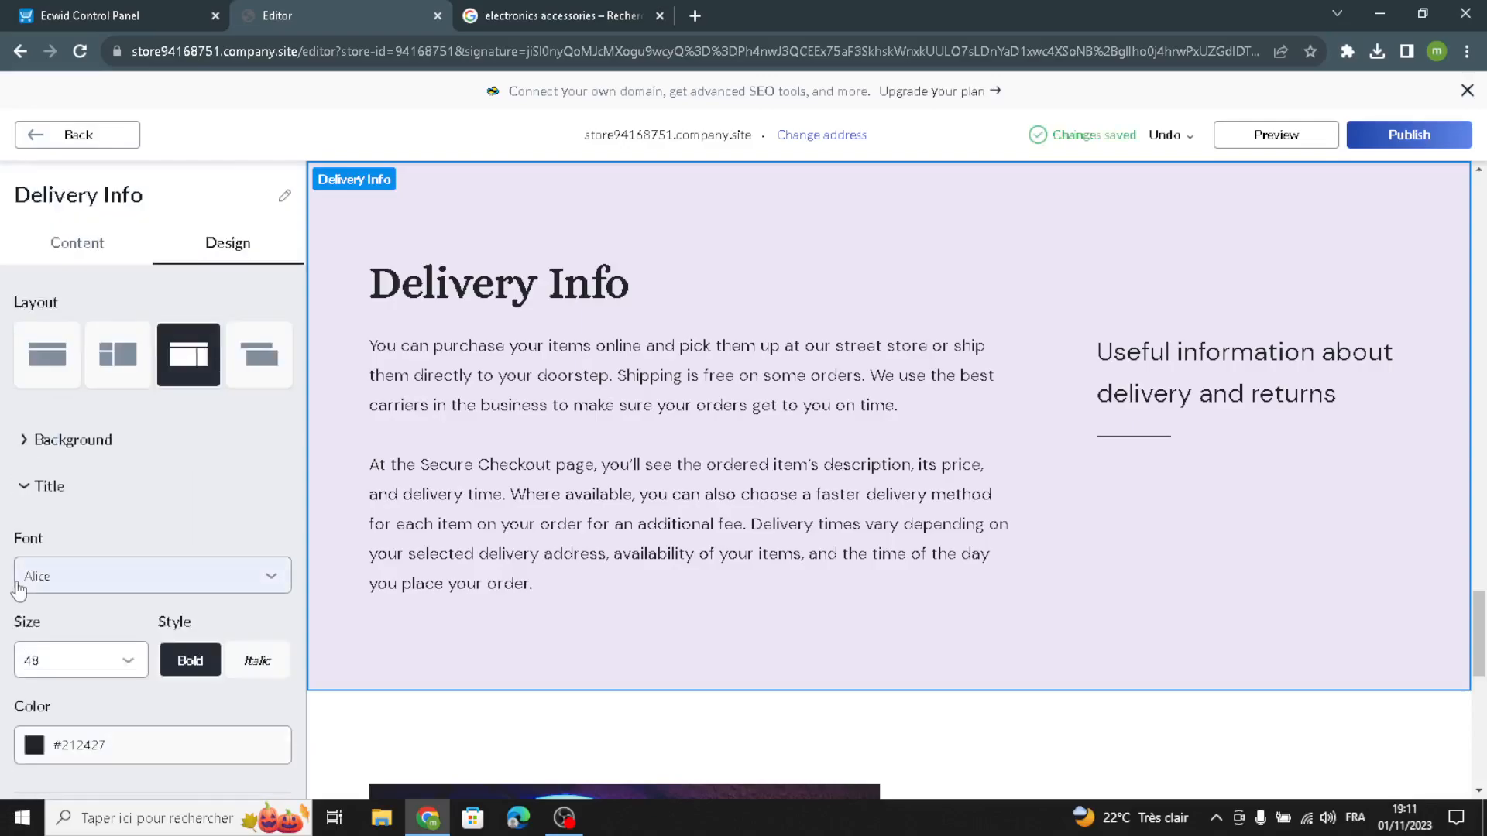
left_click(45, 135)
Open the Contacts section and review its title, description and image content.
left_click(151, 577)
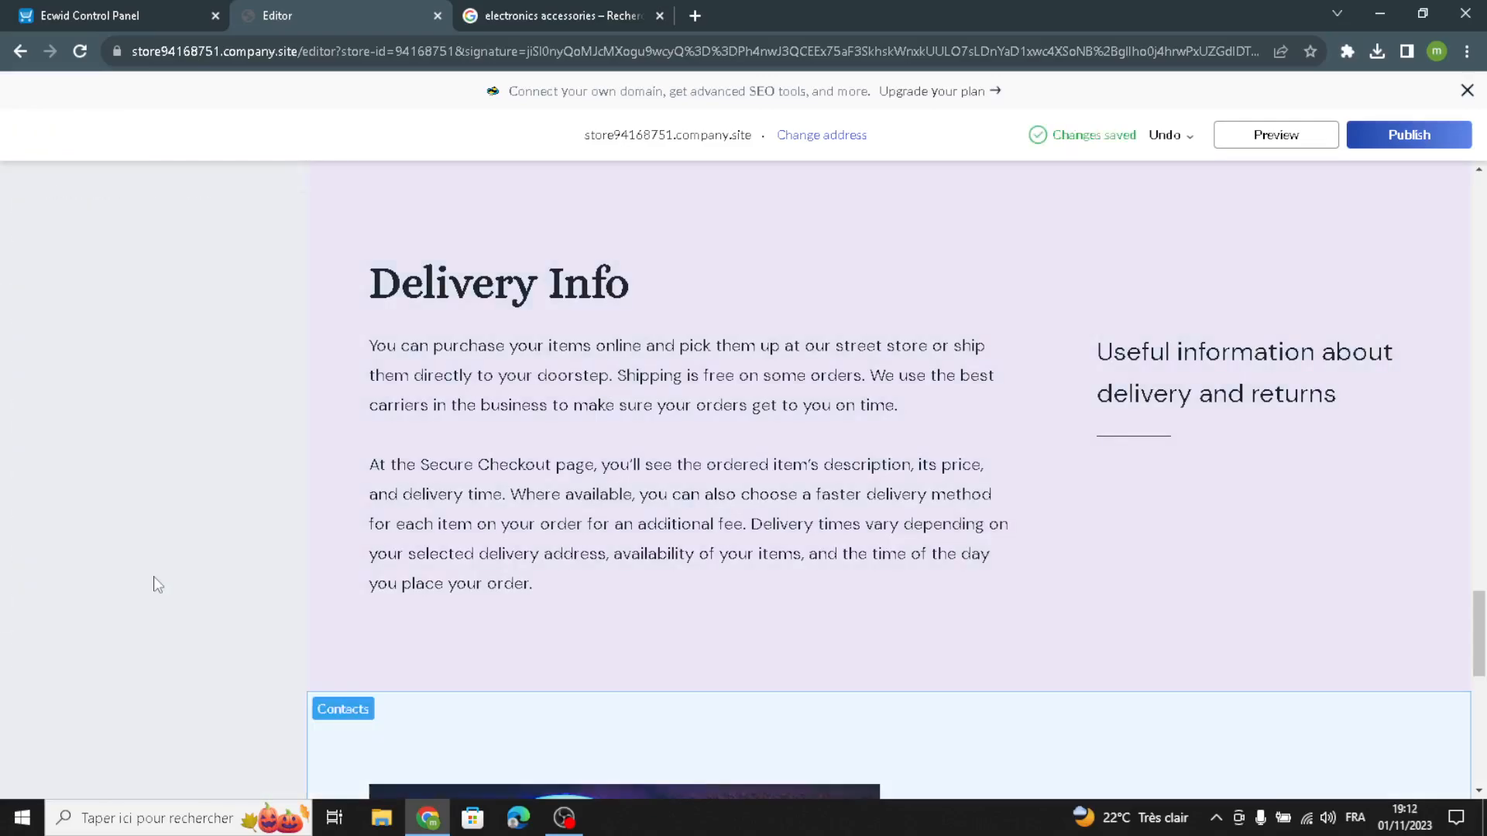
left_click_drag(86, 338, 9, 378)
left_click_drag(121, 521, 4, 383)
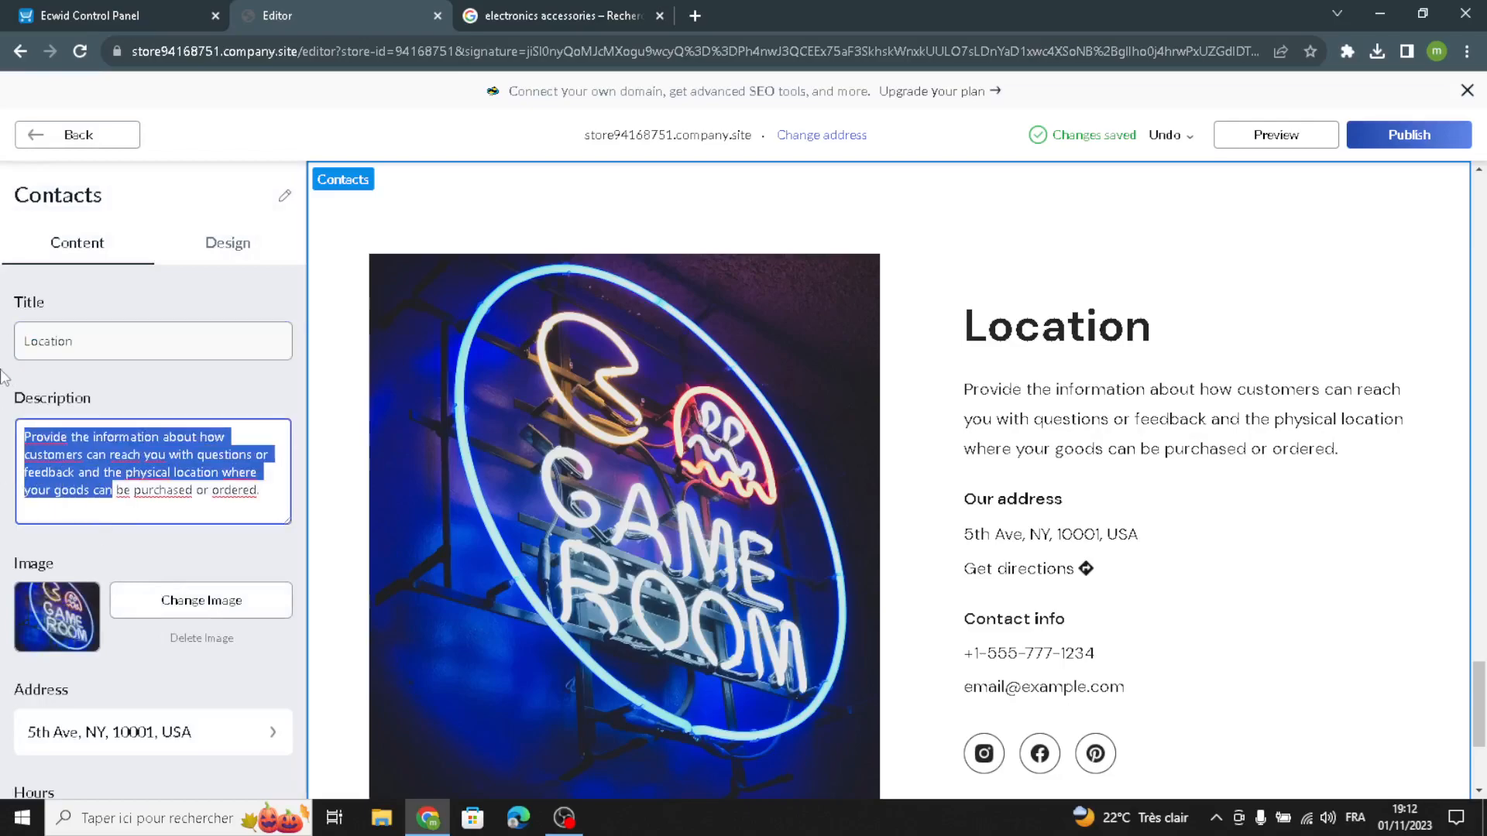
left_click(159, 548)
scroll(135, 600, "down", 2)
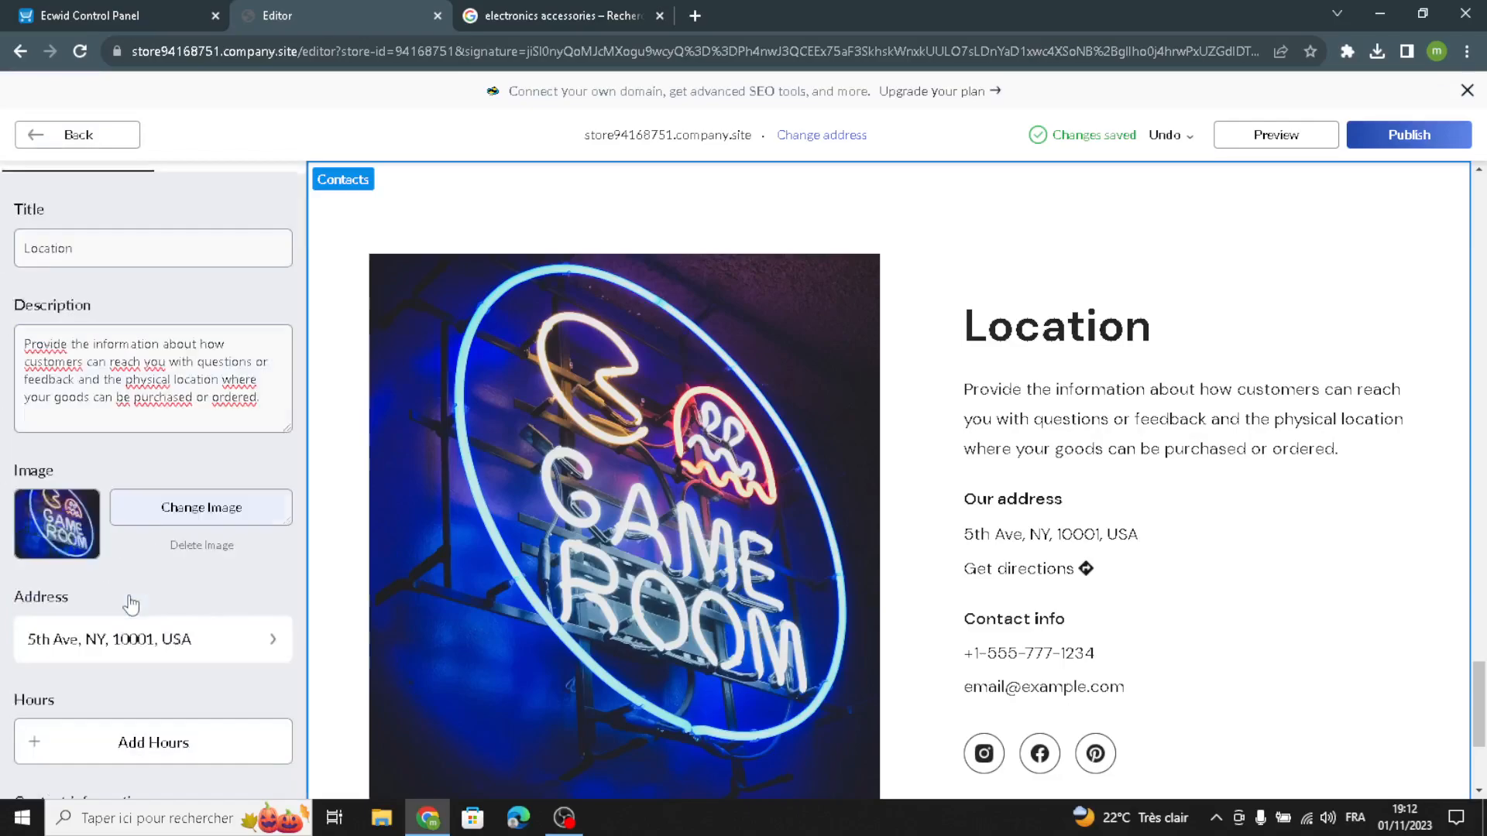
Review the Contacts section's address details and Google Maps postal address setting without changing them, and return to the section.
left_click(167, 551)
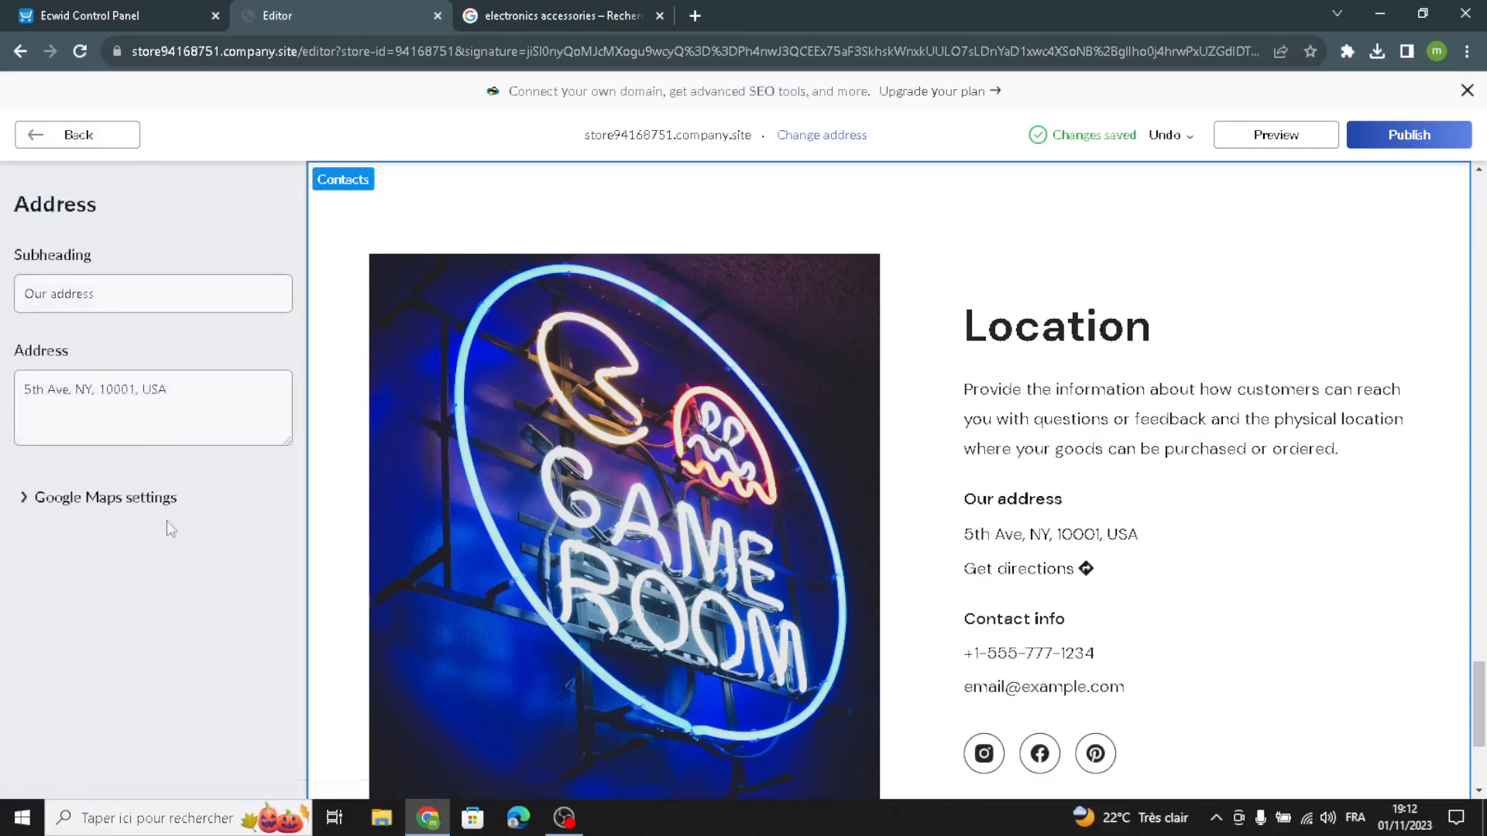
left_click_drag(169, 389, 2, 348)
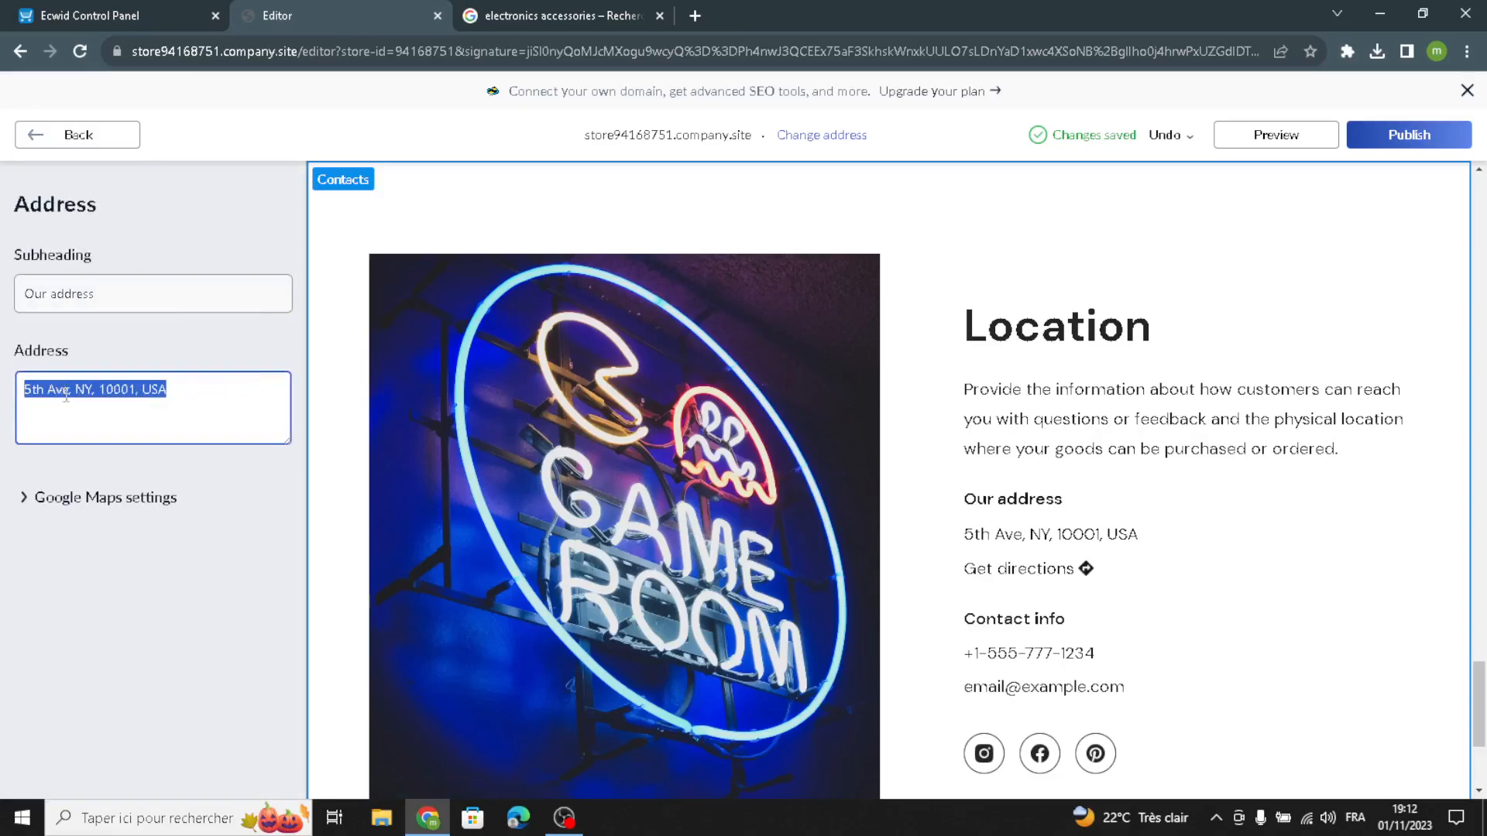
left_click(82, 500)
left_click(56, 623)
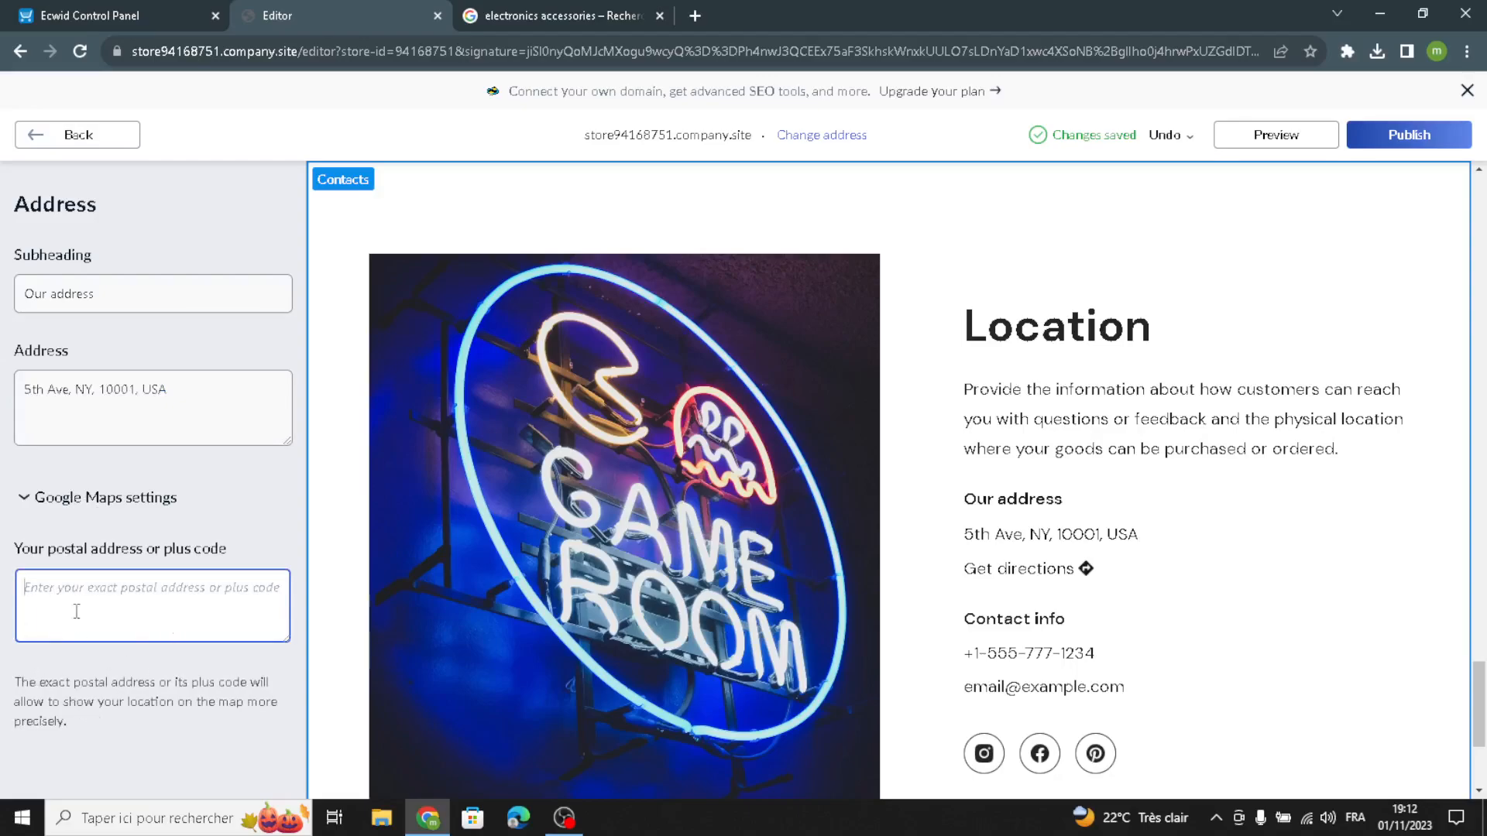
left_click(43, 135)
Add hours to the Contacts section with the subheading "Open hours" and return to the section's content.
scroll(104, 743, "down", 1)
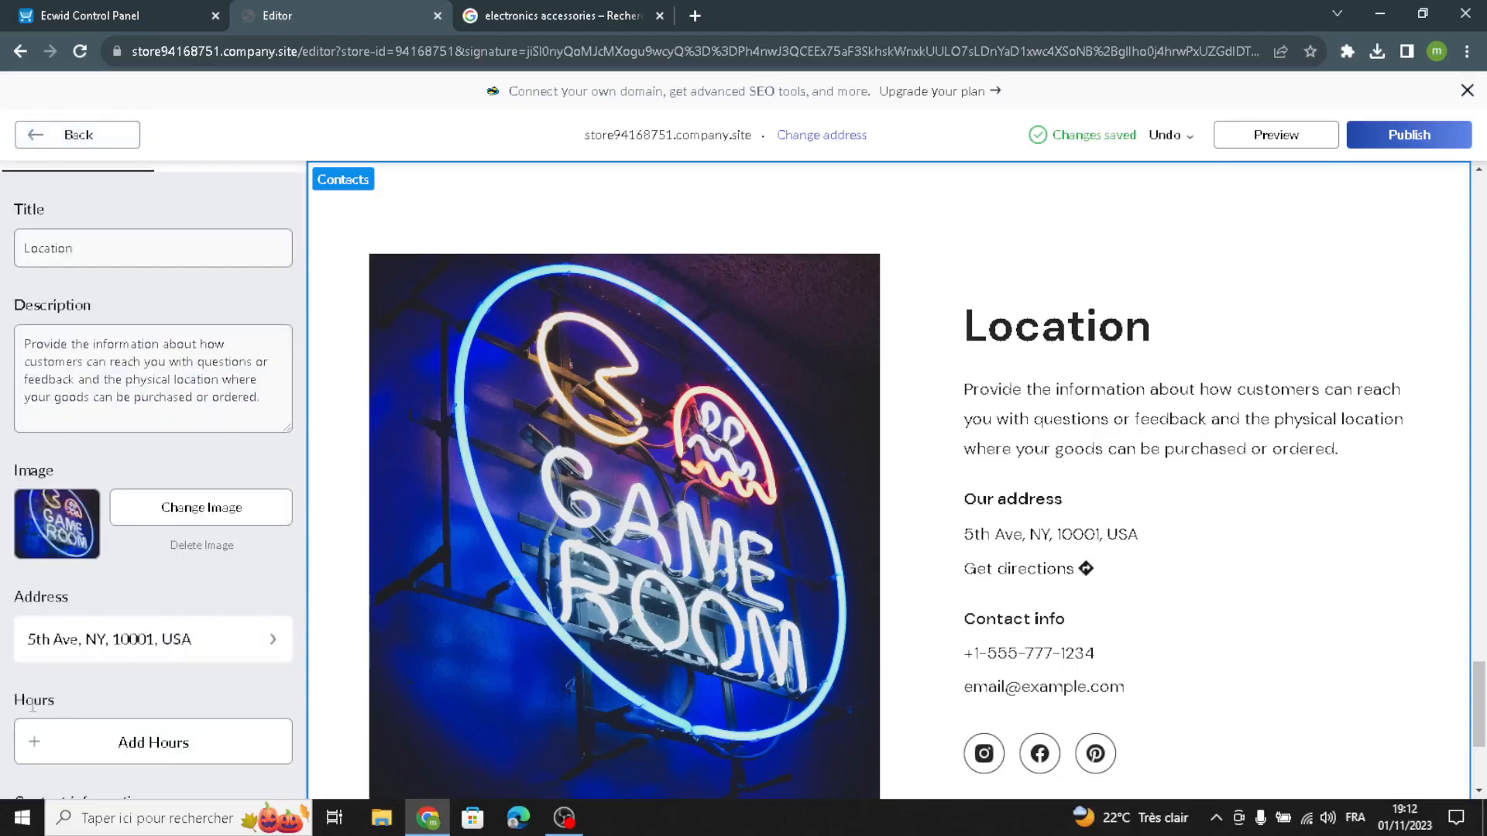
left_click(104, 749)
left_click(213, 307)
type("Op")
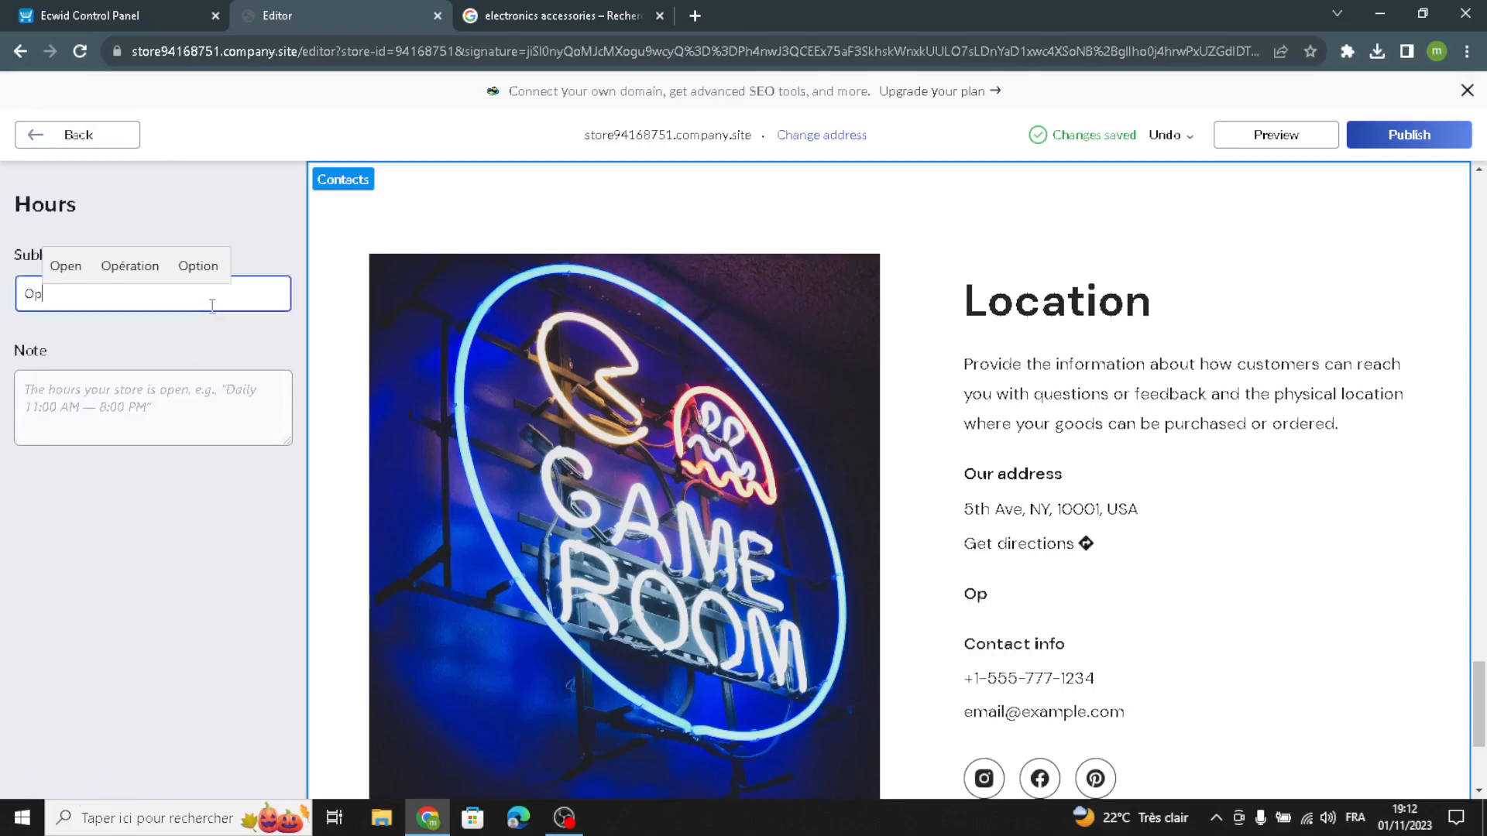
type("enhour")
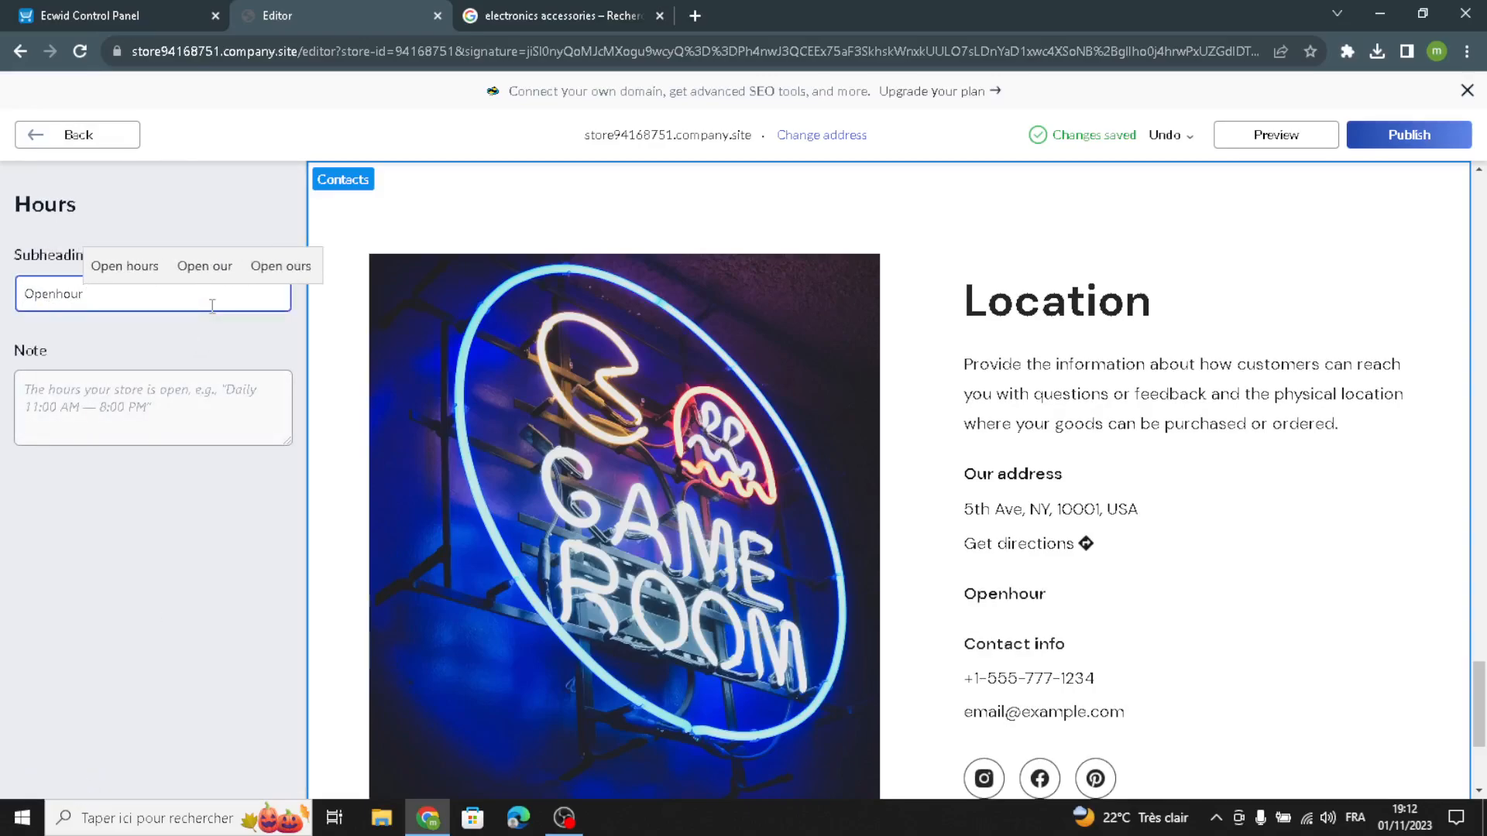
type("s")
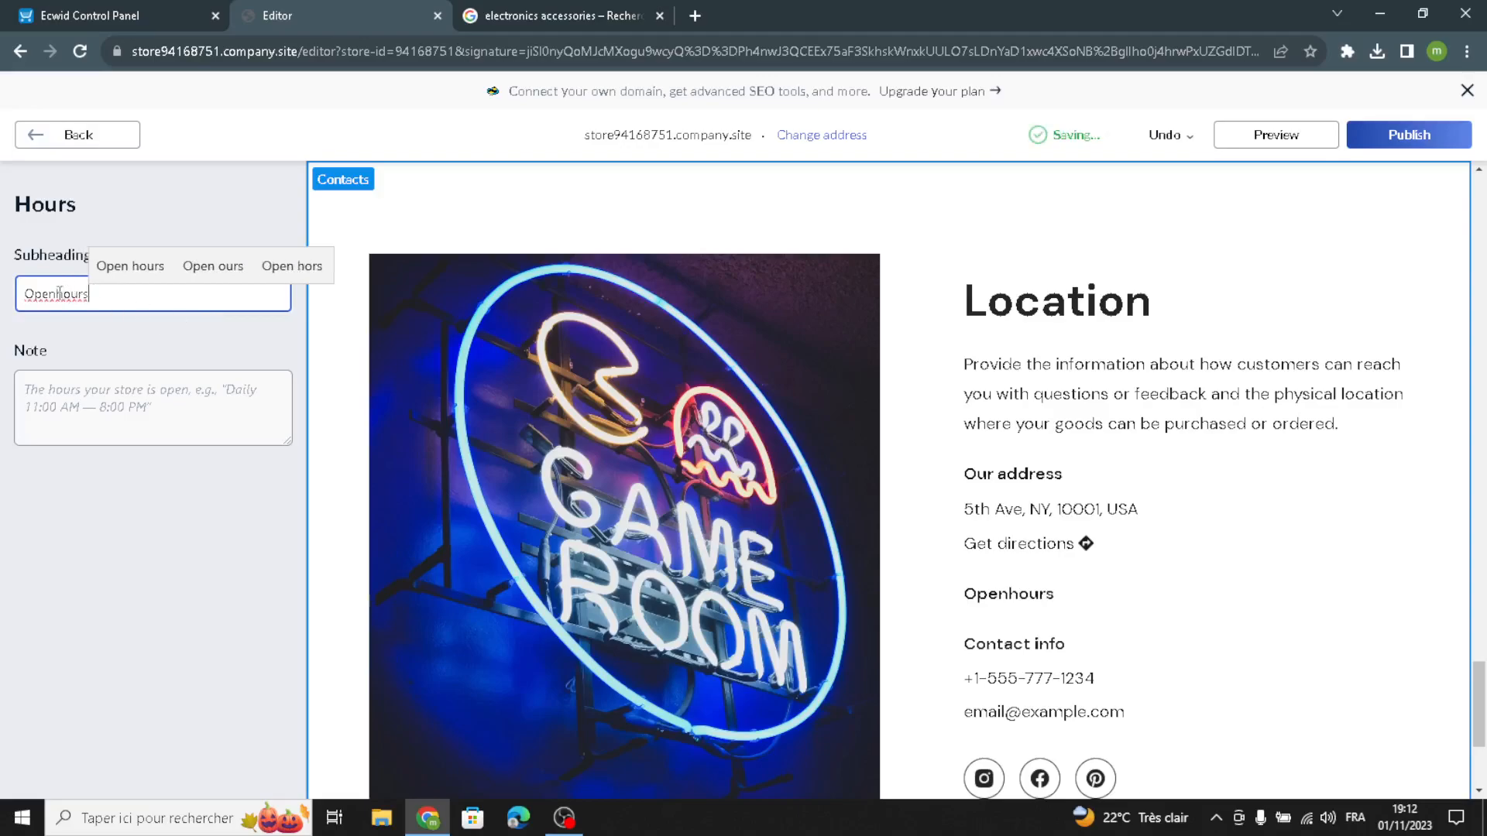
left_click(47, 135)
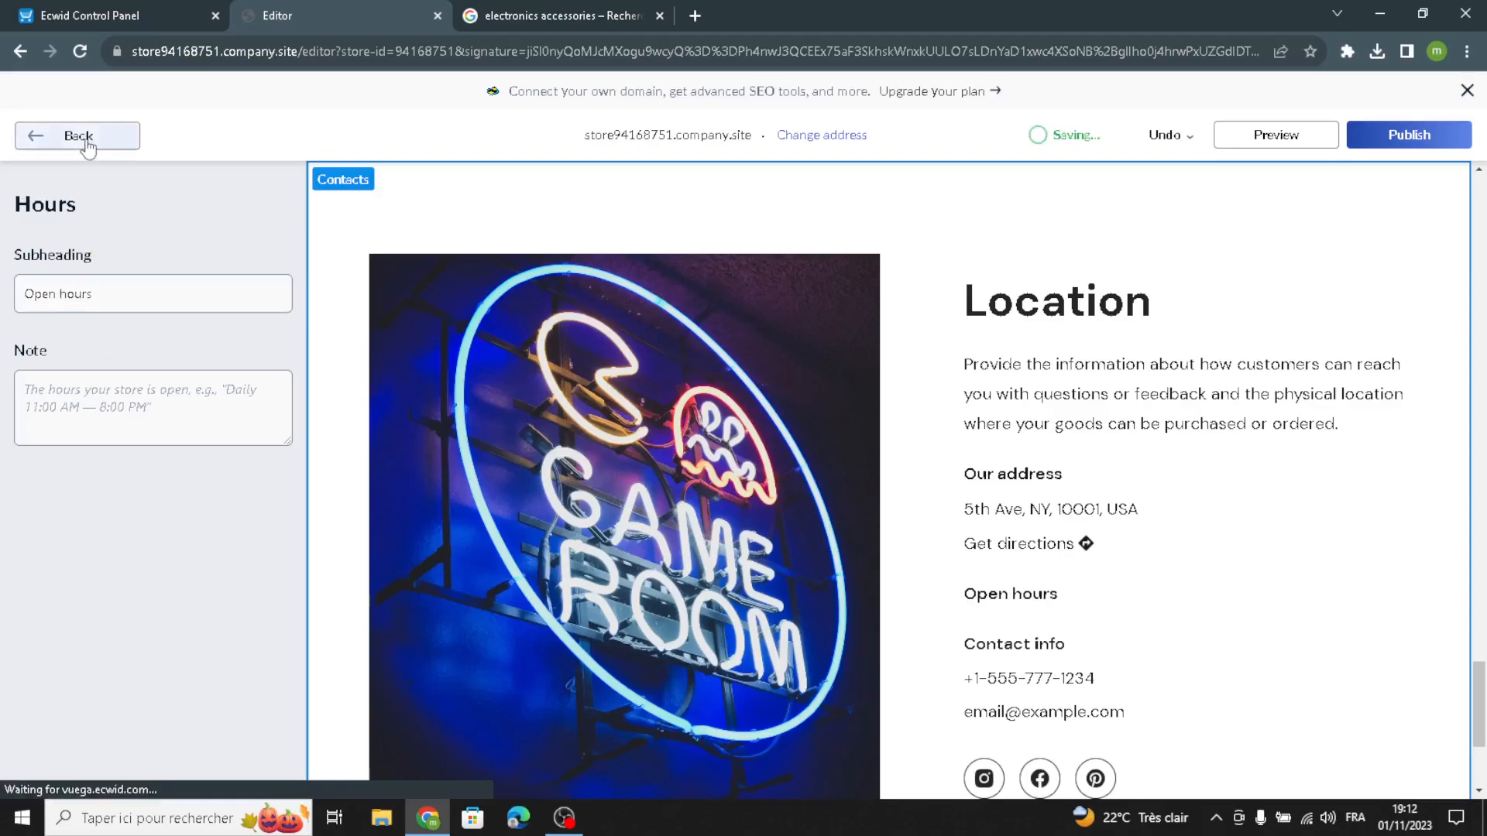
Review the Contacts section's contact information fields, then look over its social profiles and action link options.
scroll(54, 551, "down", 5)
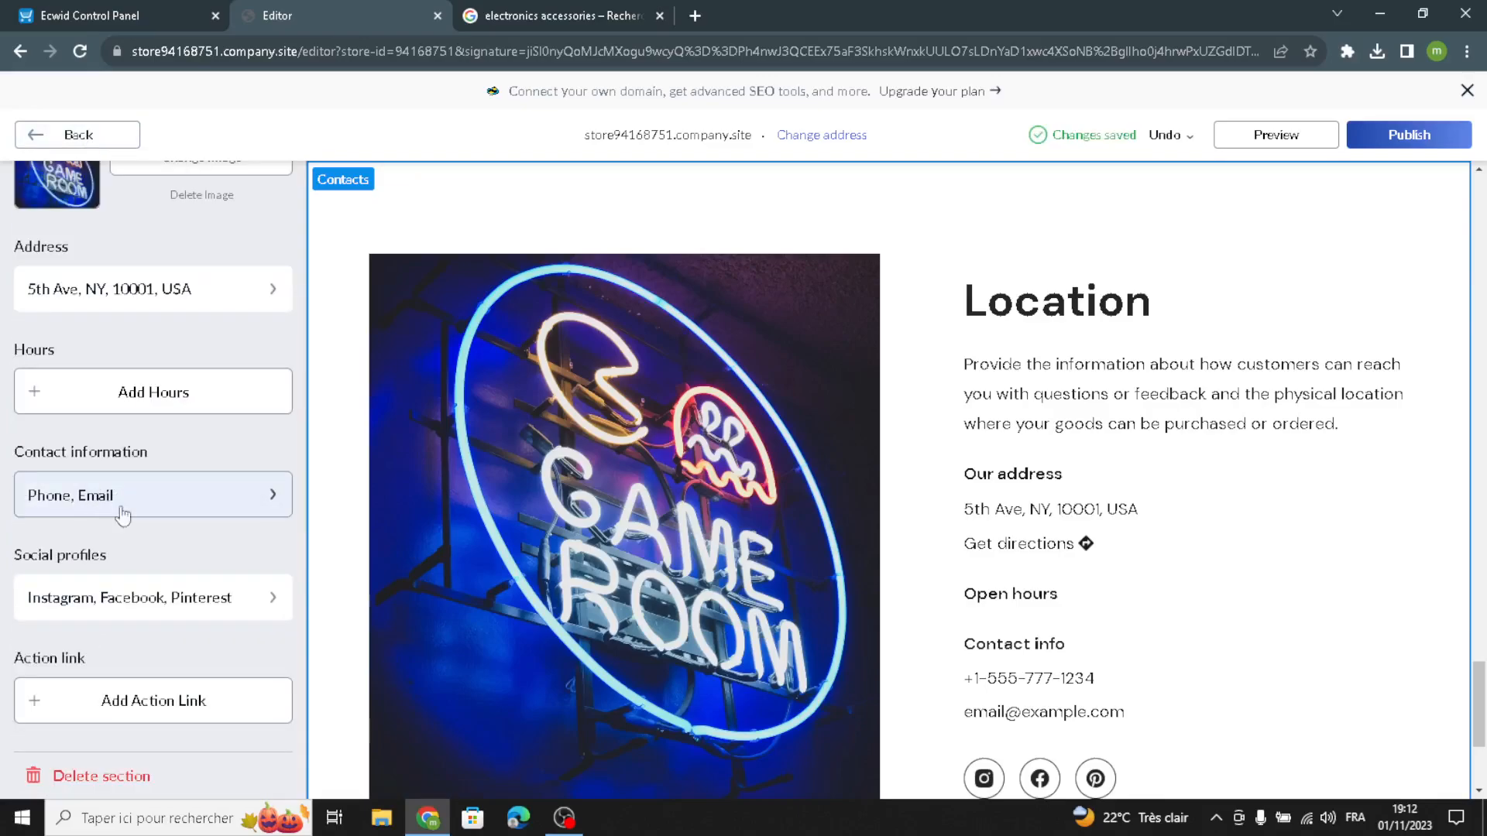
left_click(157, 509)
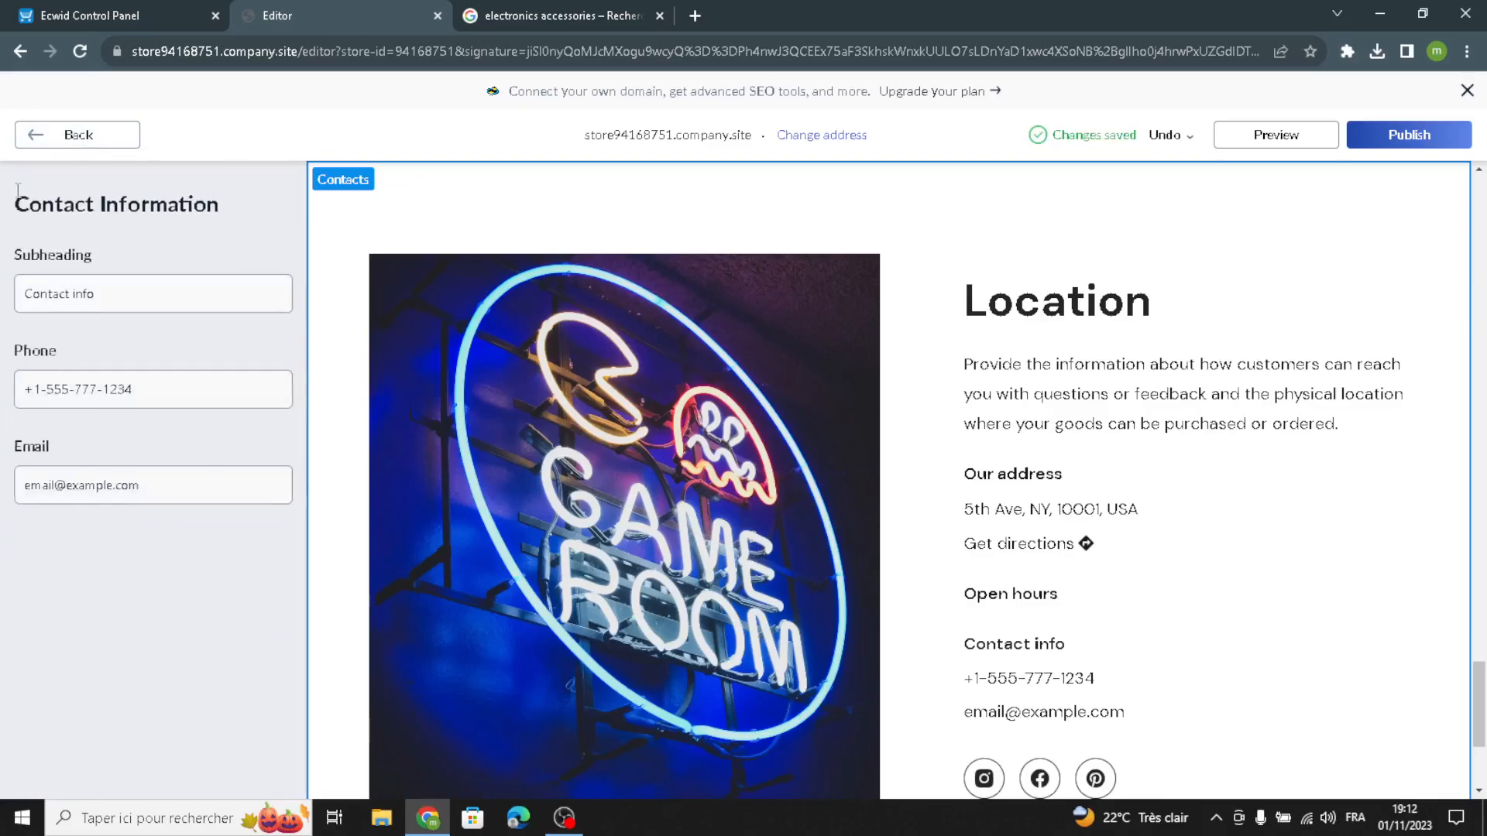
left_click(31, 134)
scroll(129, 605, "down", 3)
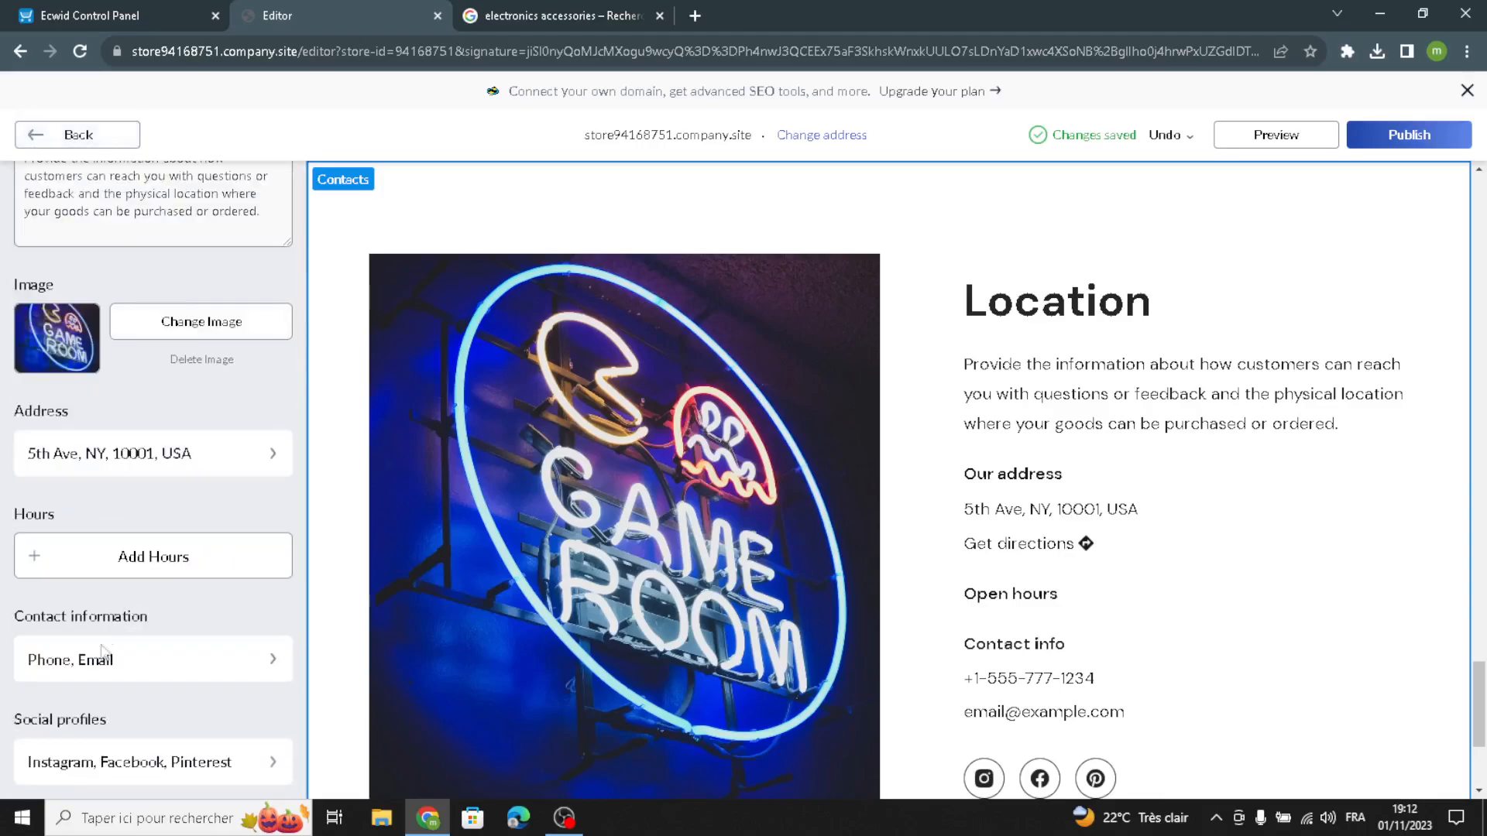
scroll(93, 738, "down", 2)
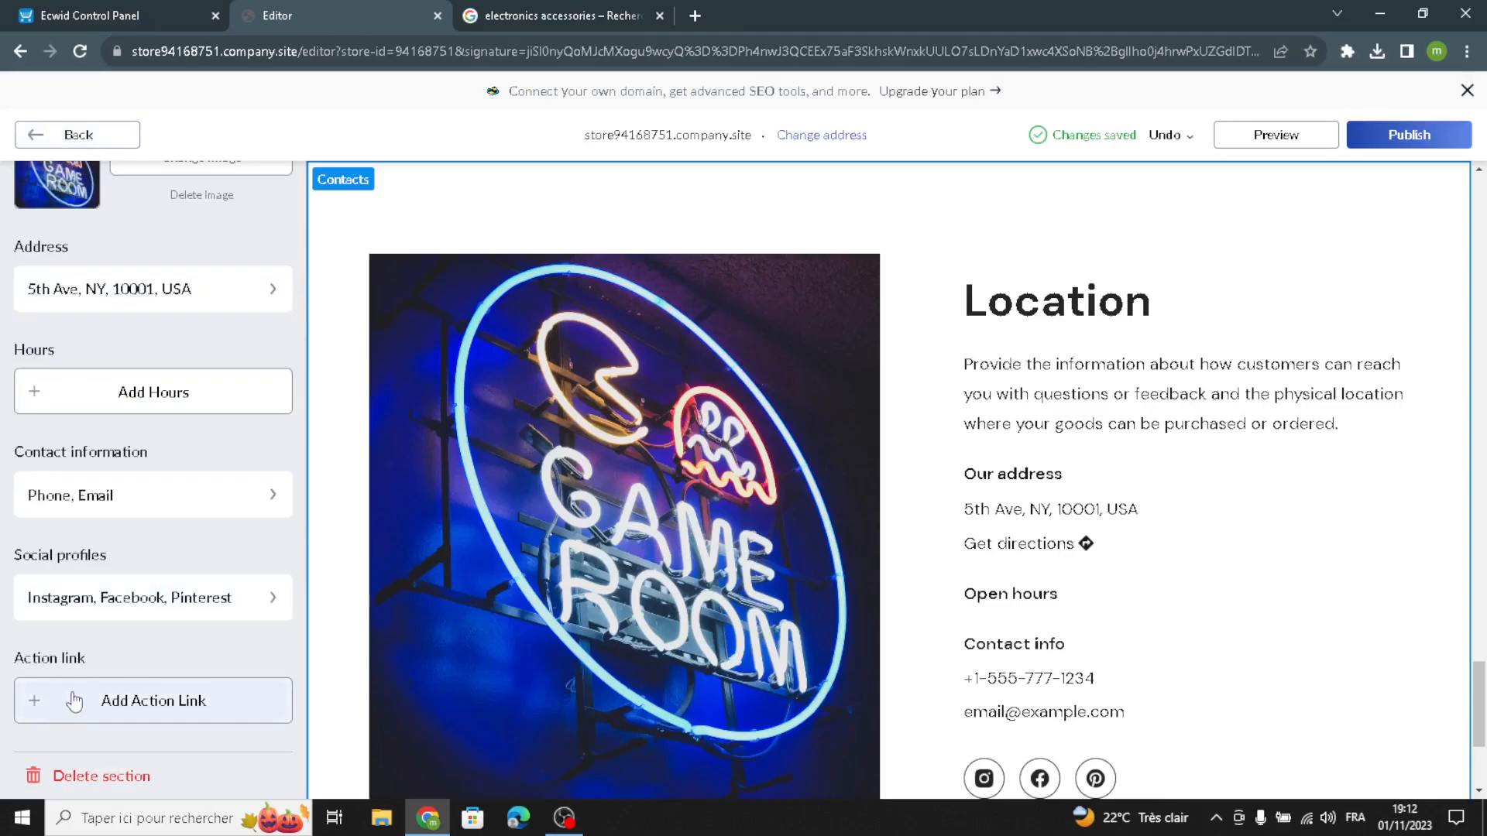
Change the Contacts section's layout to a content card over a full-width map and return to the homepage sections.
scroll(85, 581, "up", 7)
left_click(220, 256)
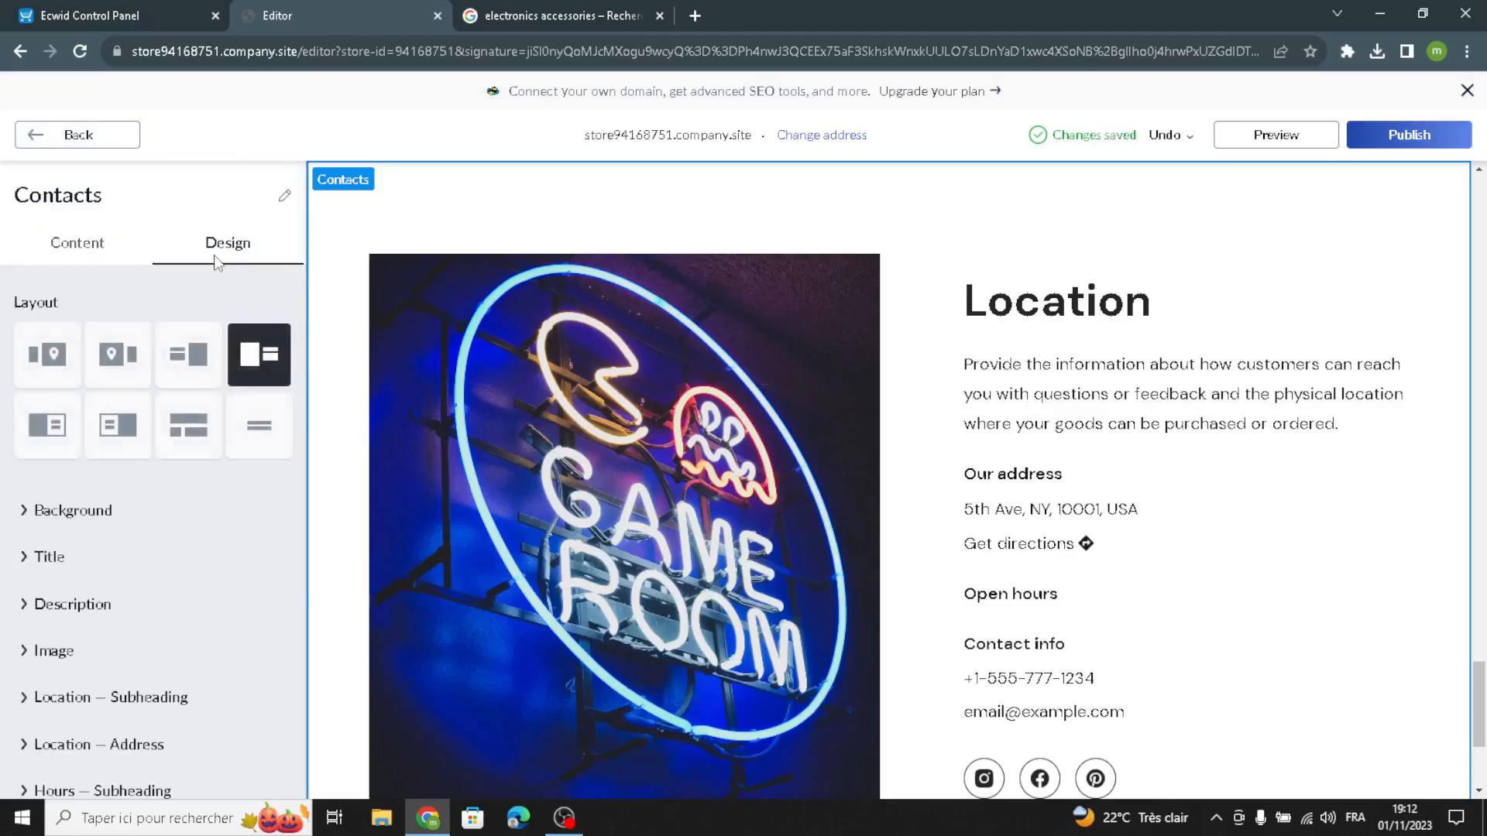
left_click(100, 411)
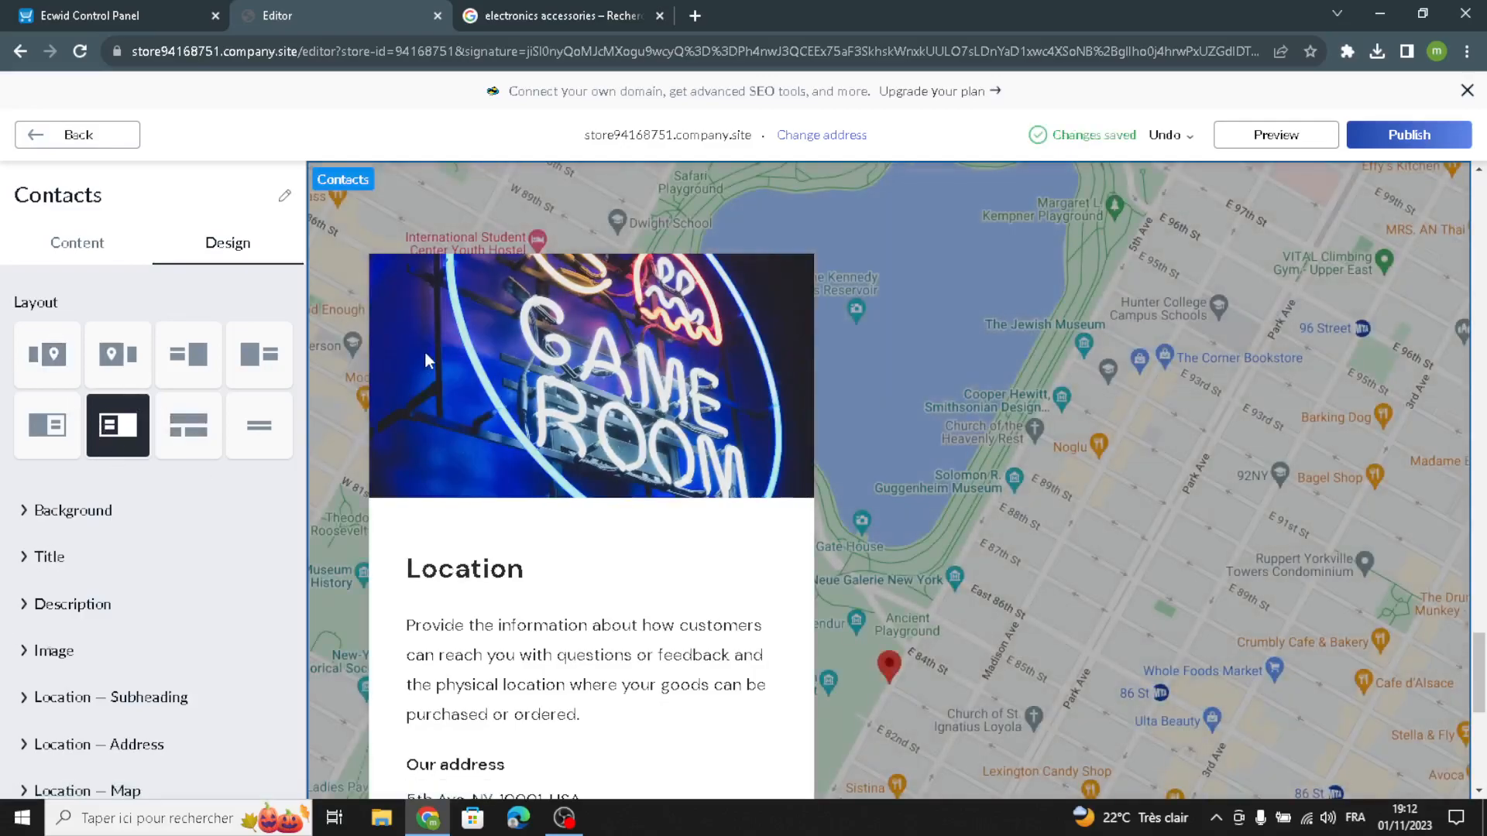
scroll(834, 382, "down", 1)
scroll(754, 470, "down", 4)
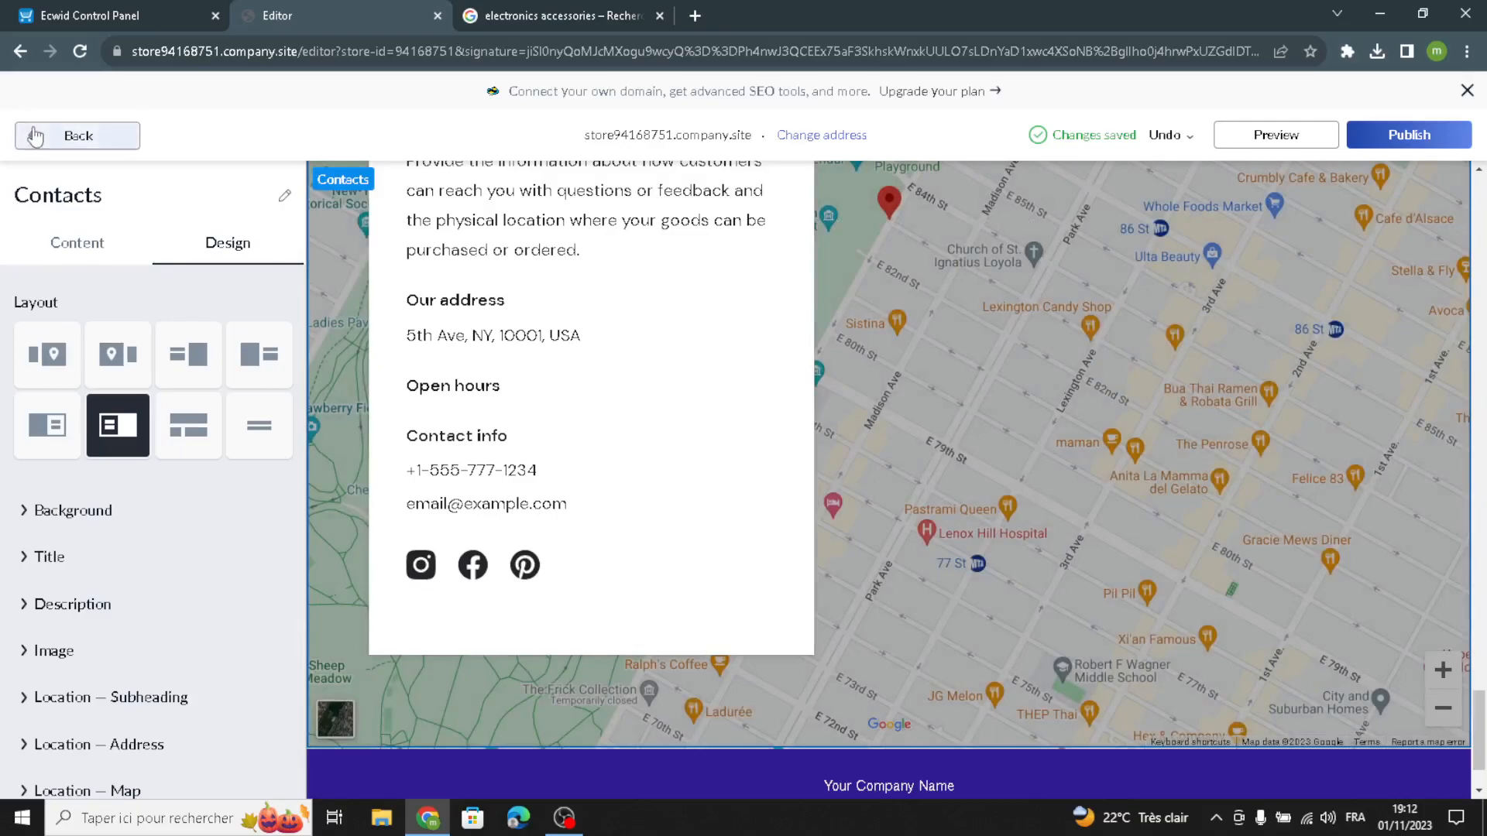
left_click(35, 136)
Open the Footer section, review its copyright text without changing it, and return to the homepage sections.
left_click(132, 616)
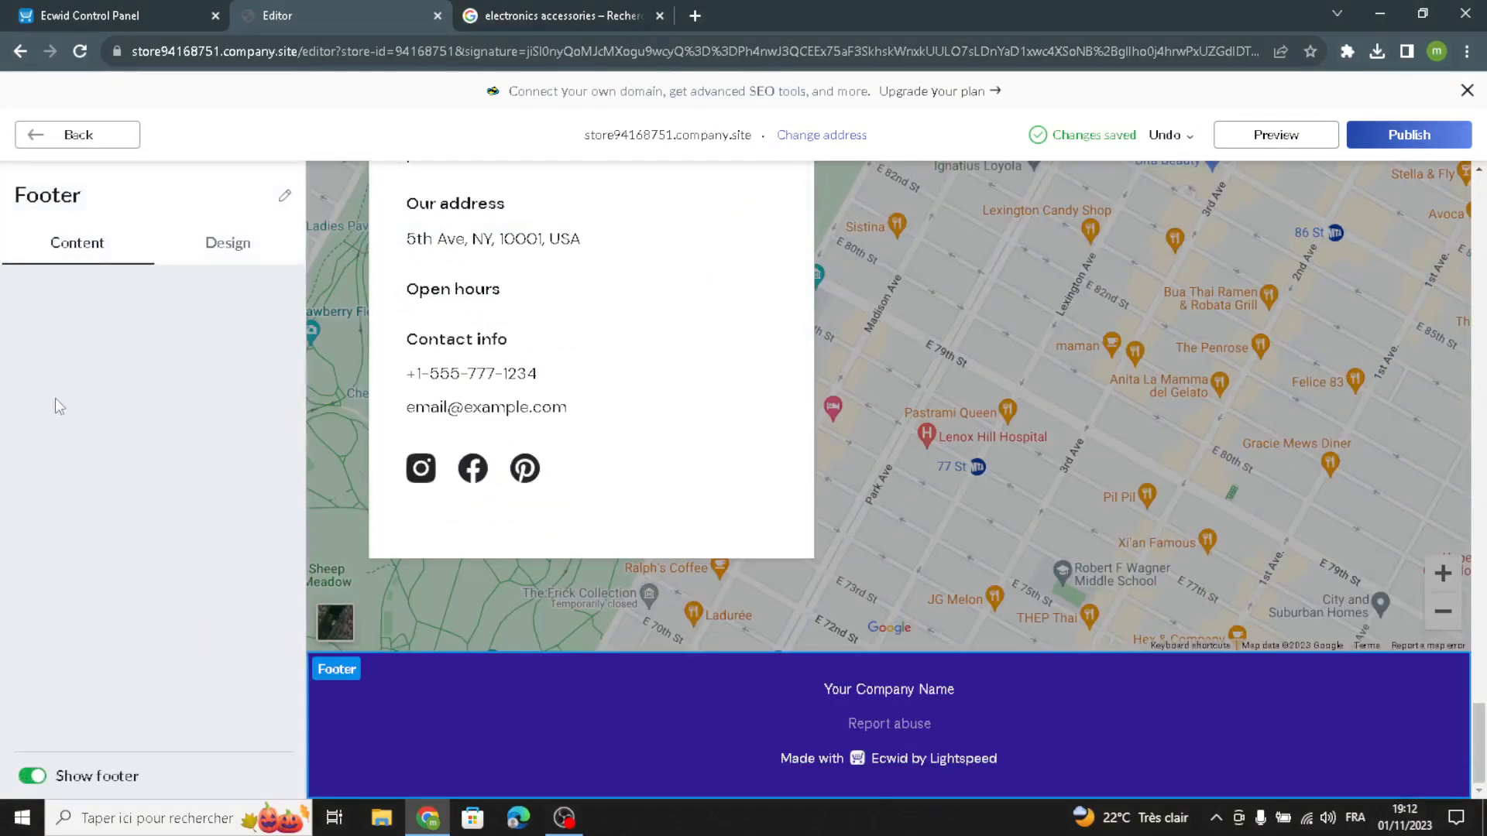
left_click(166, 332)
left_click_drag(166, 332, 4, 343)
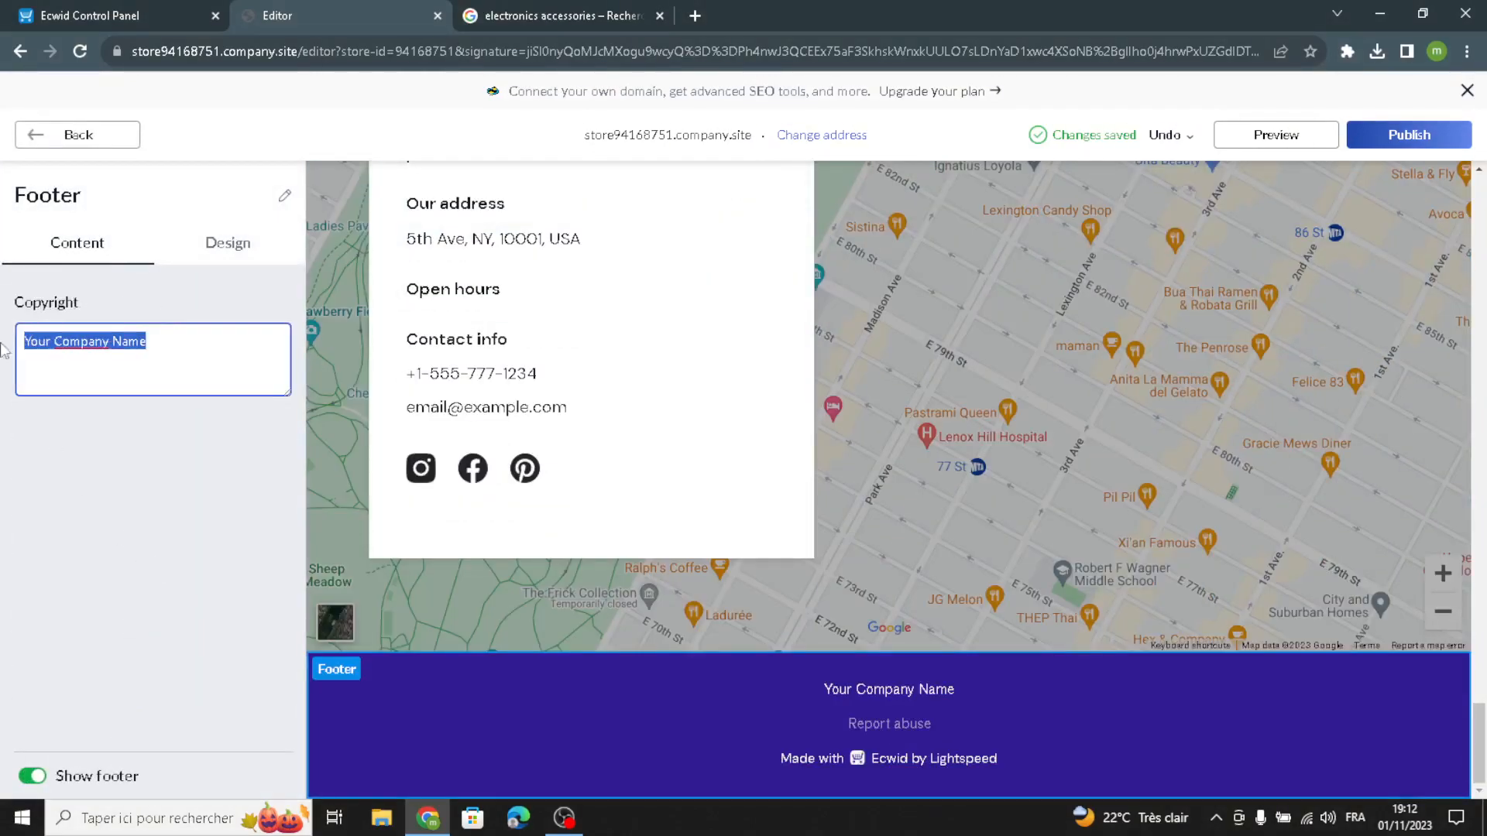
left_click(124, 548)
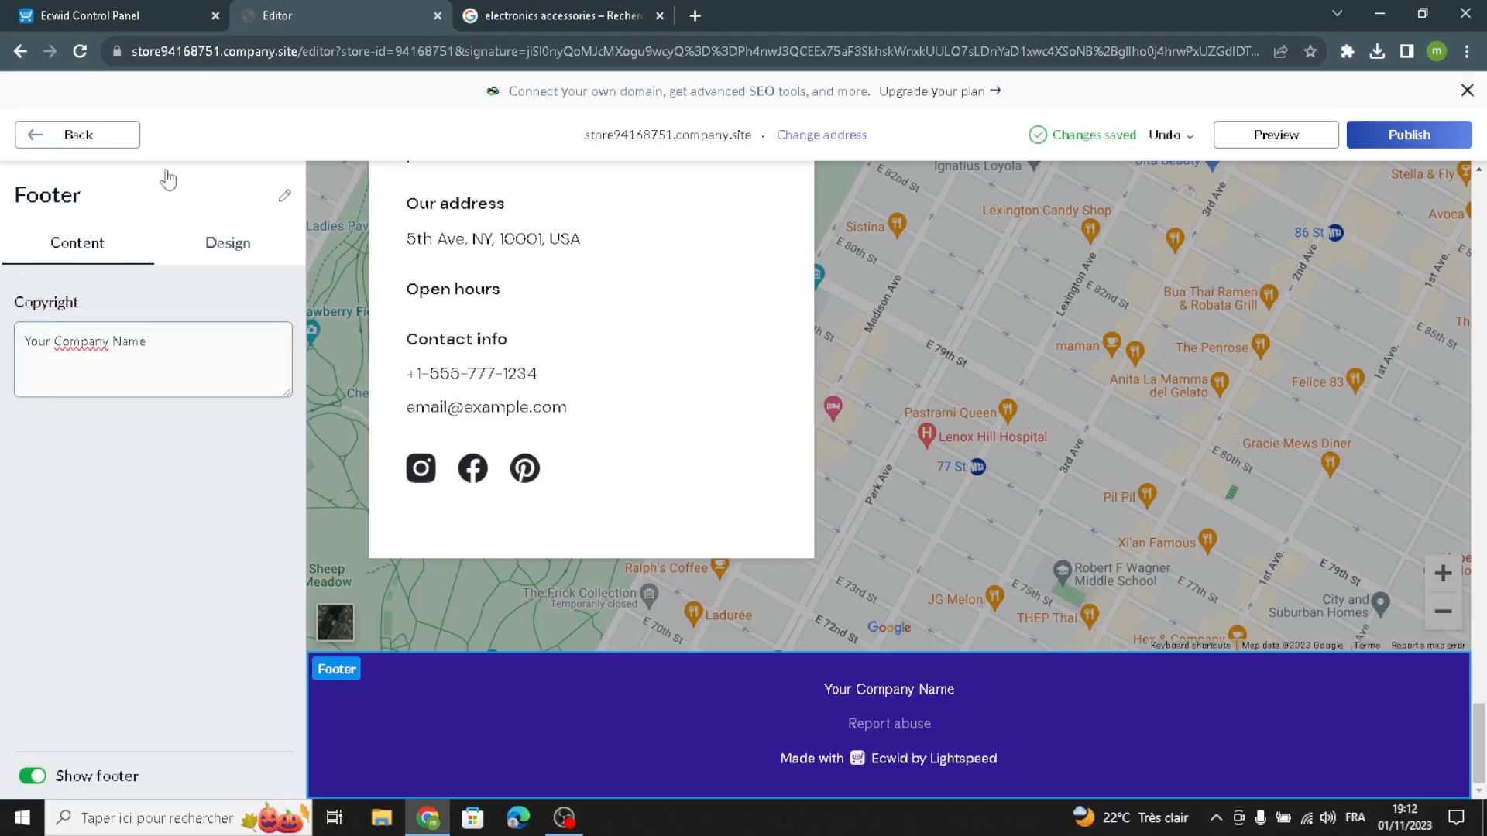
left_click(73, 135)
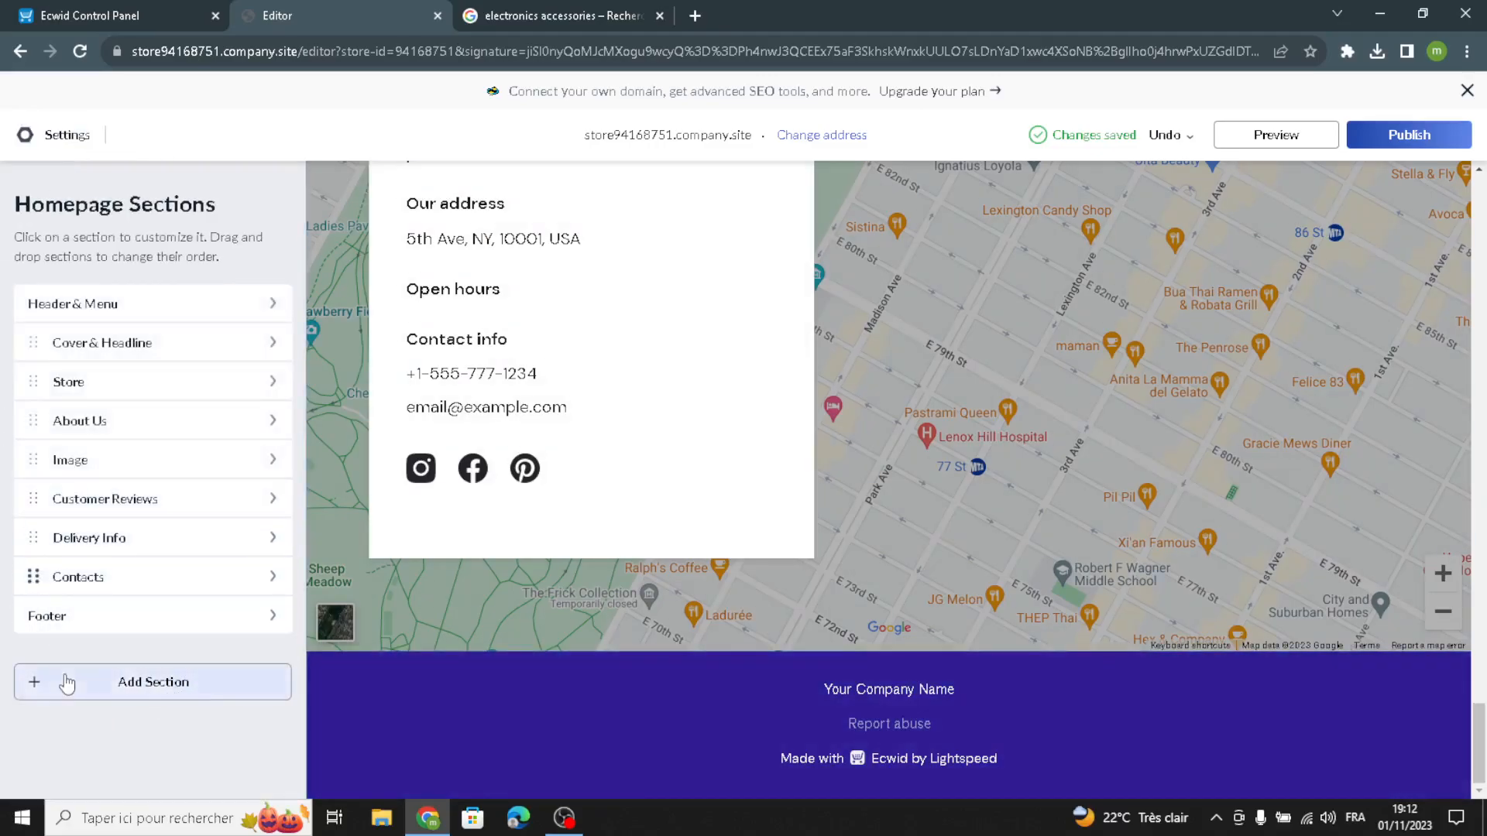
Browse the new section templates from Promo Sliders through Location without adding one, and return to the homepage sections.
left_click(63, 682)
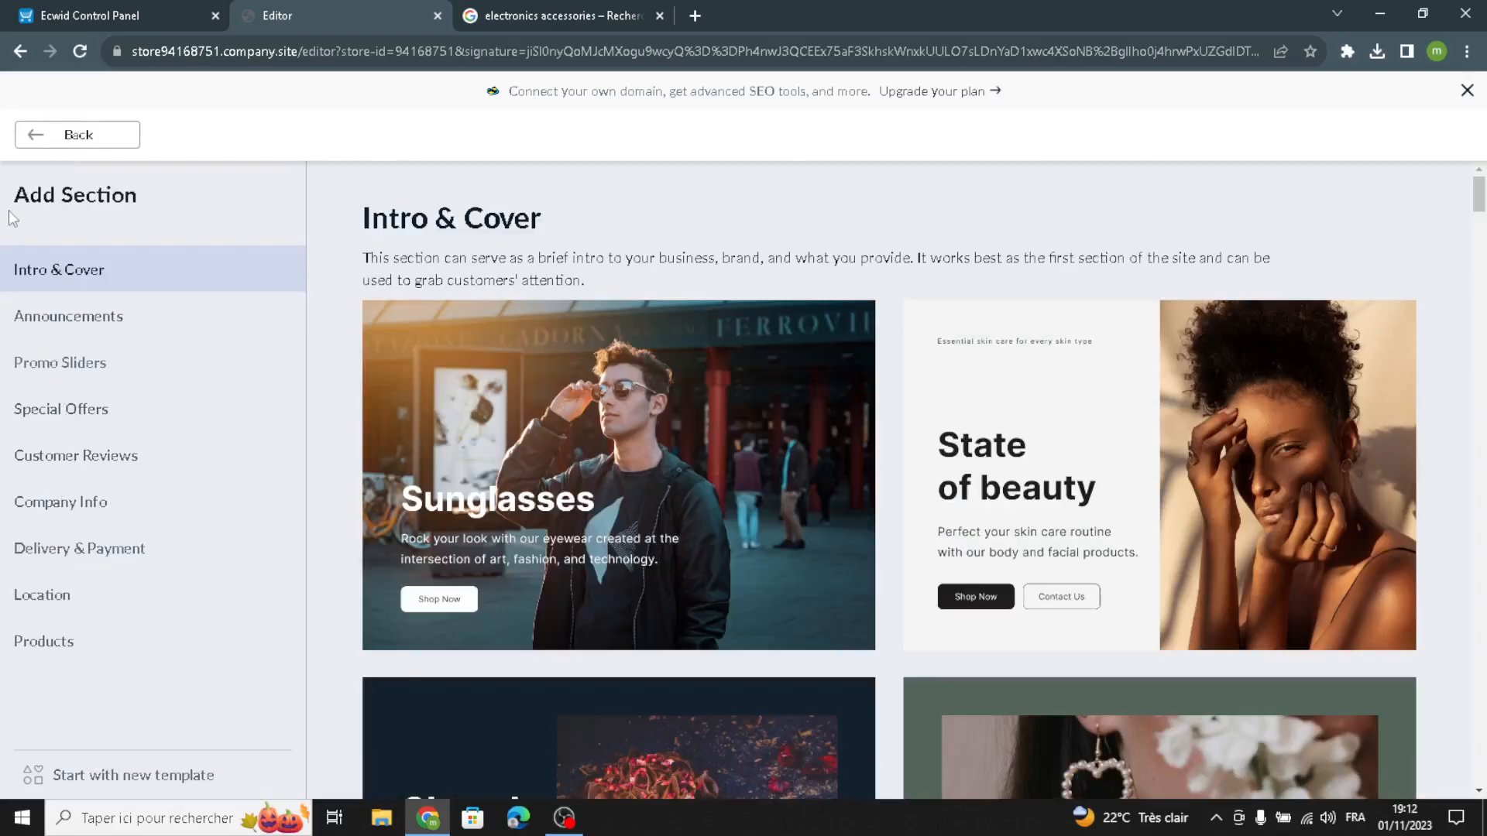
left_click(55, 368)
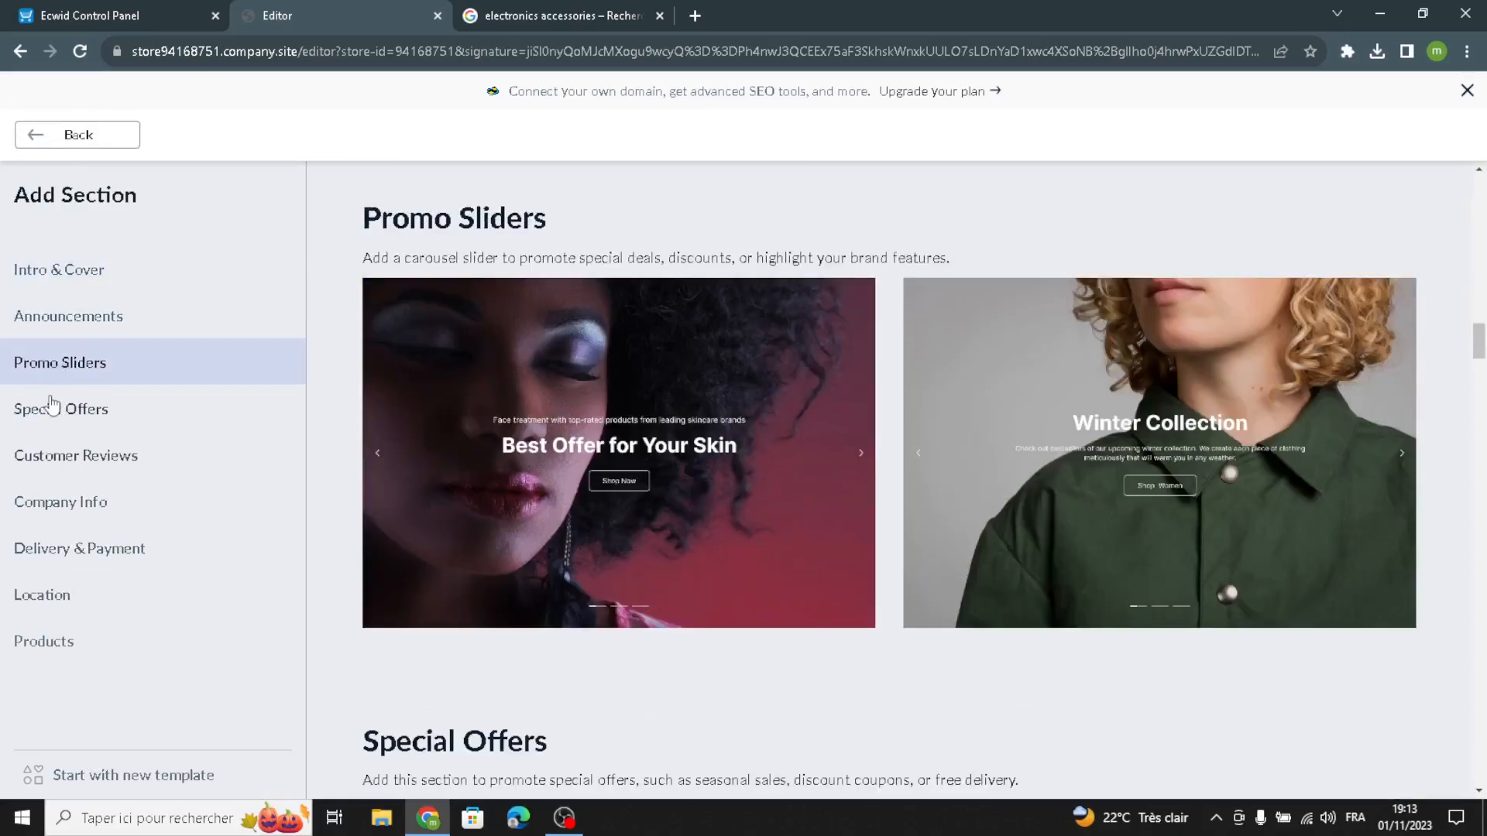
left_click(53, 407)
left_click(50, 461)
left_click(49, 504)
left_click(70, 552)
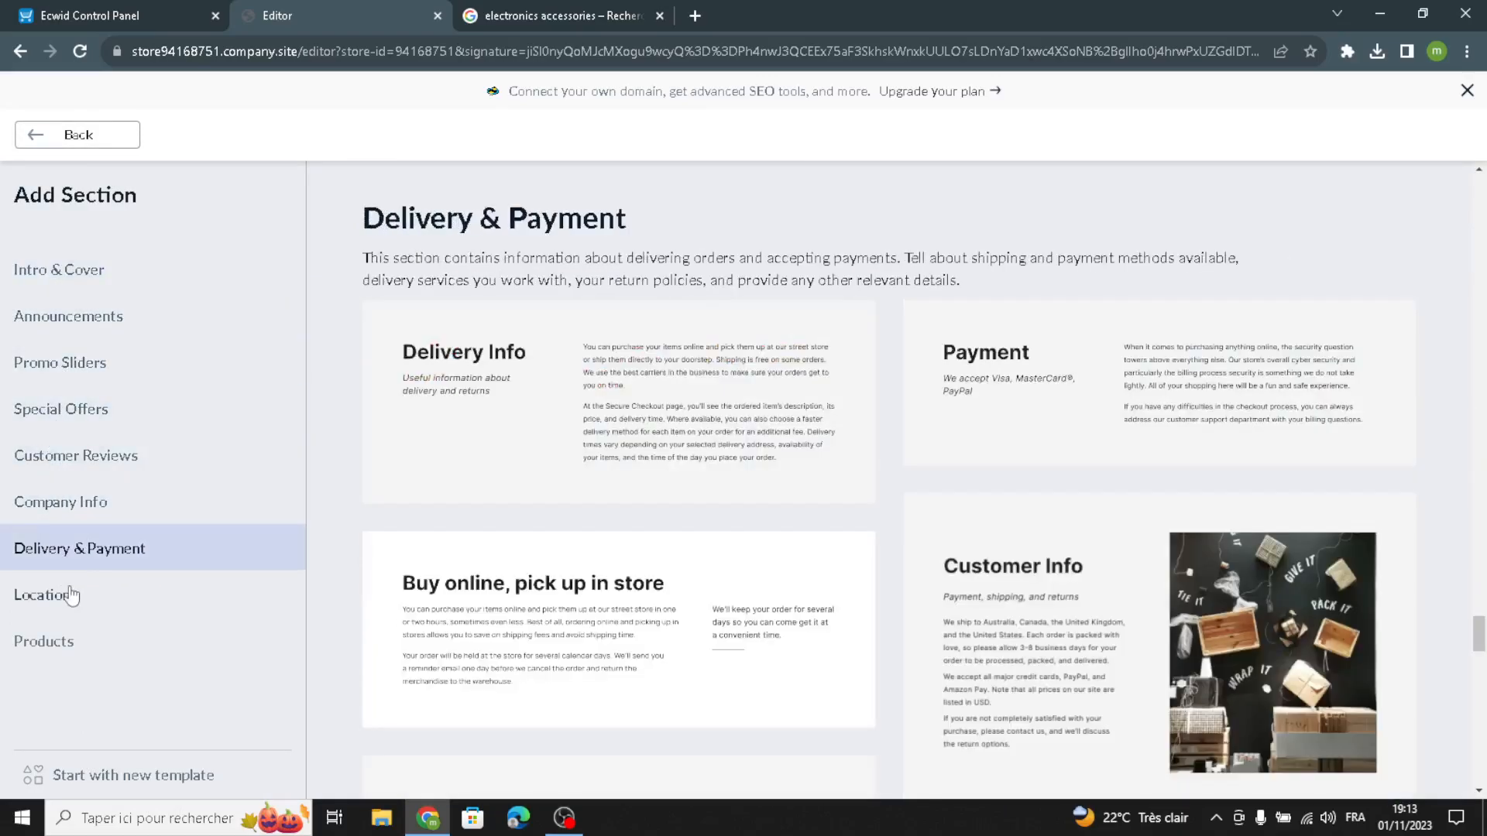
left_click(64, 594)
left_click(57, 144)
Publish the site and look through the homepage from the Image section down to the footer.
scroll(663, 411, "up", 15)
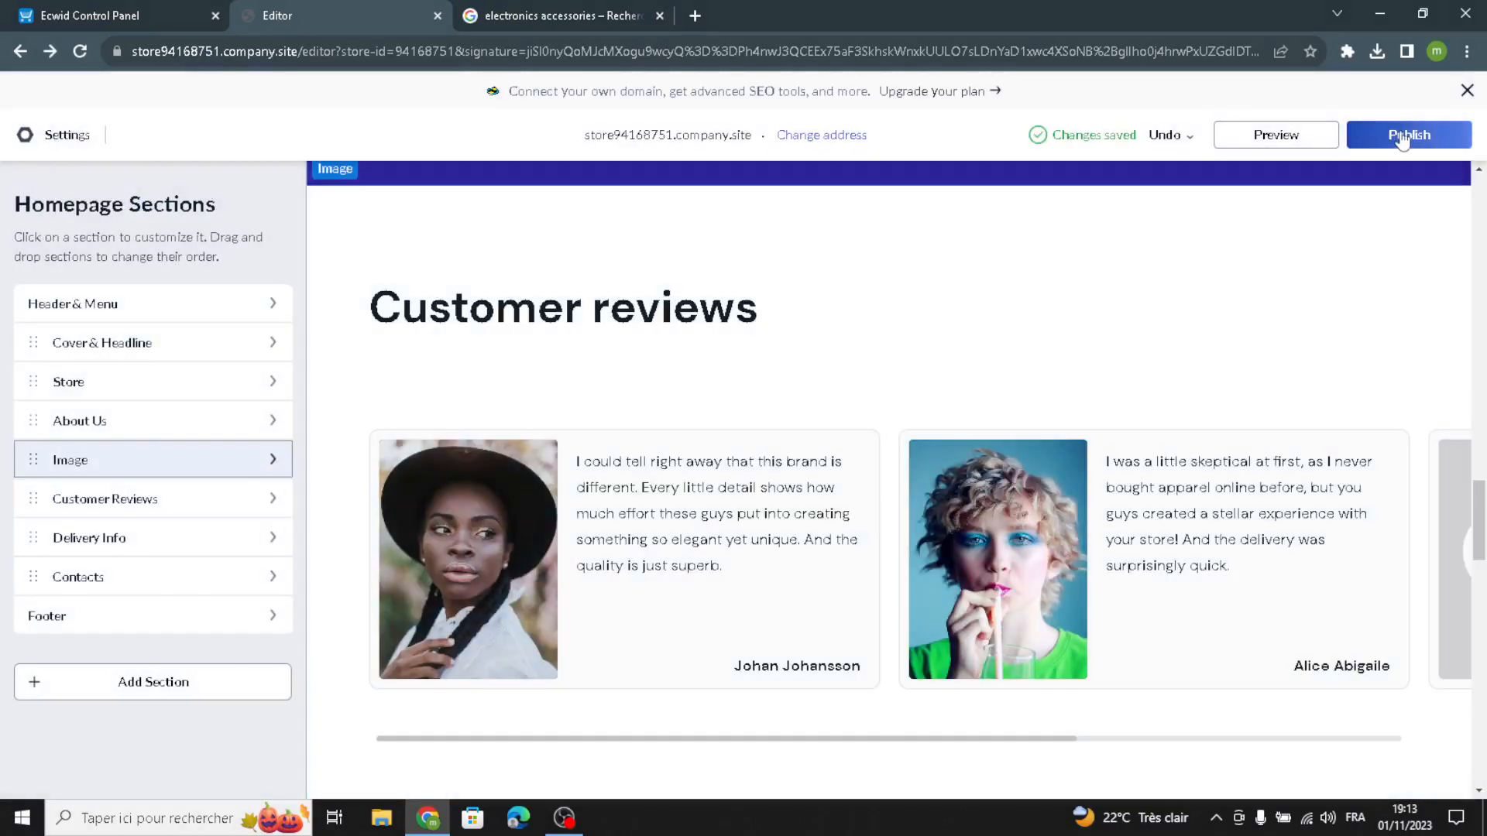
scroll(953, 481, "down", 4)
scroll(952, 482, "up", 6)
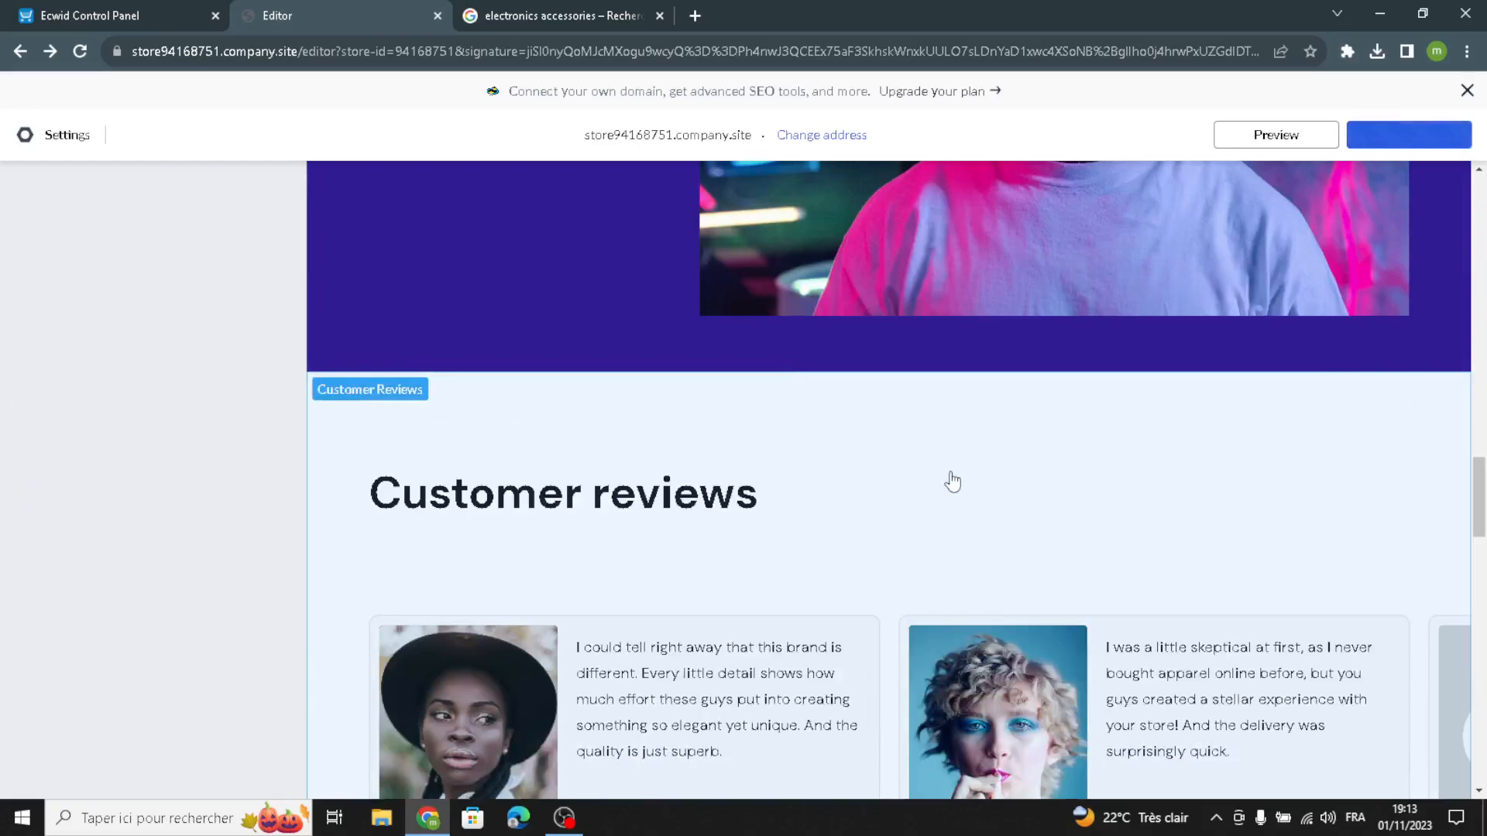
scroll(953, 482, "up", 6)
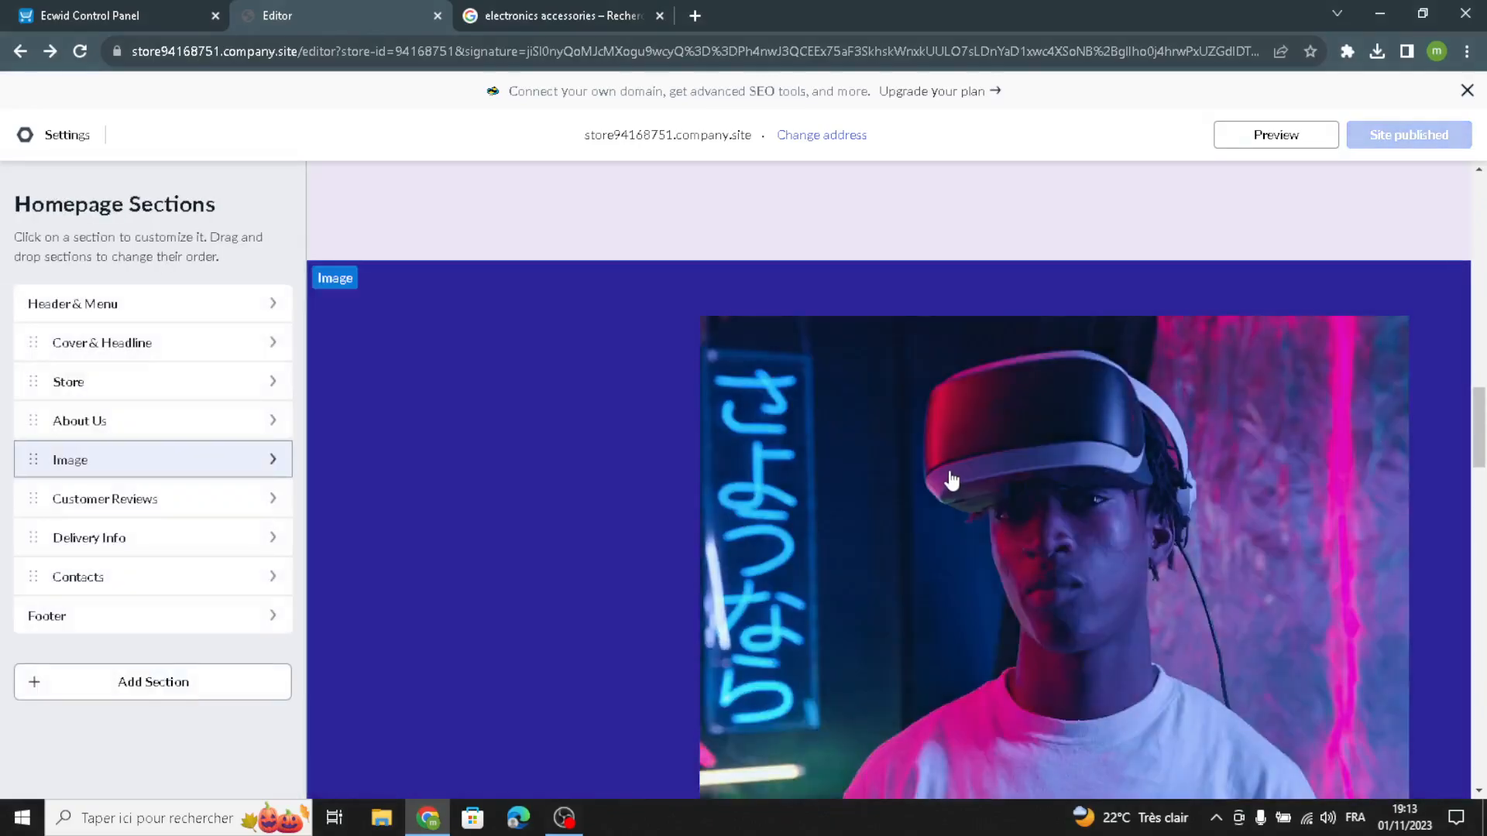
scroll(802, 515, "down", 15)
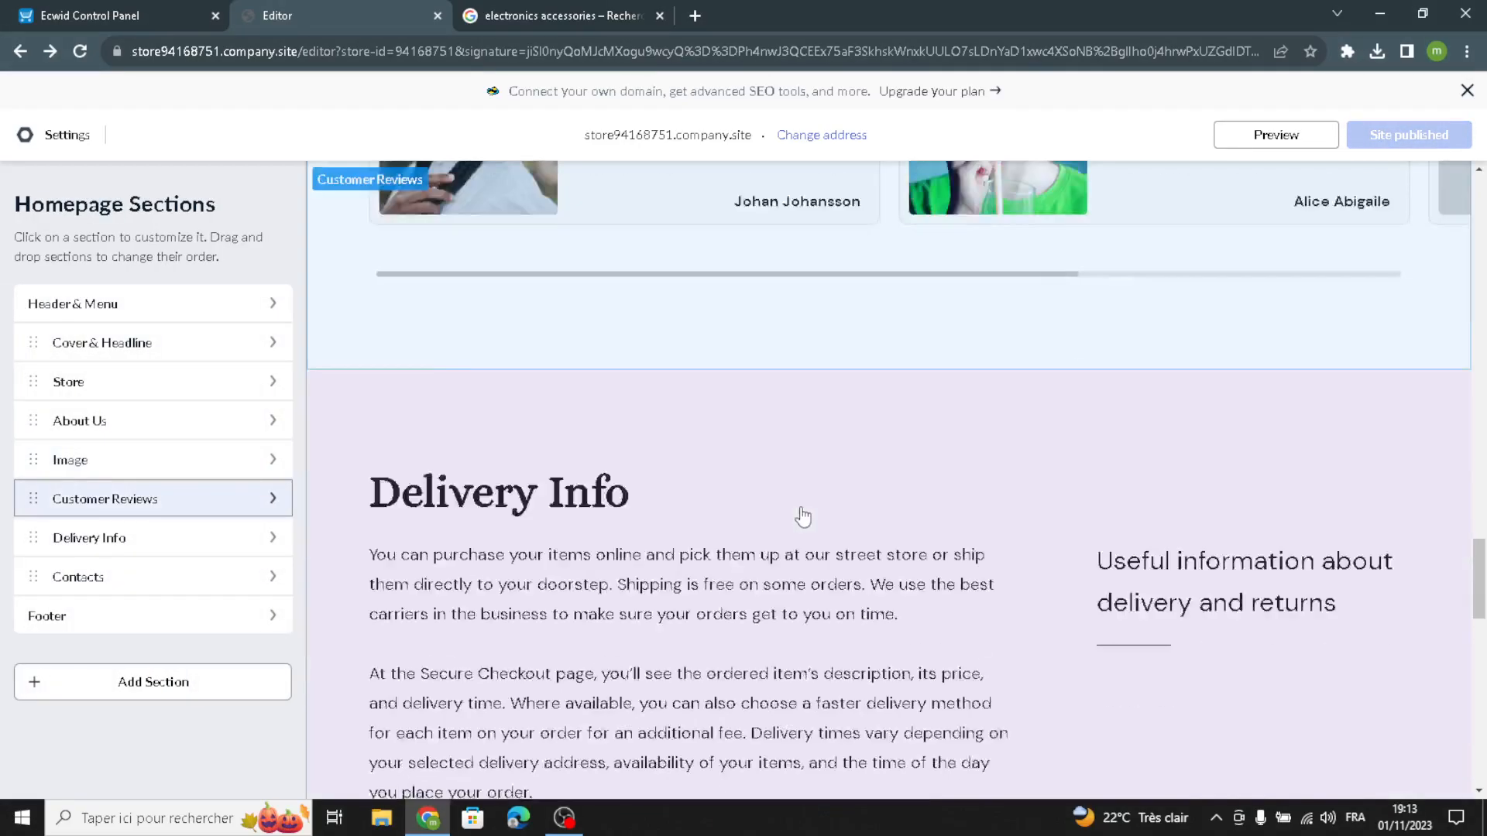
scroll(802, 516, "down", 5)
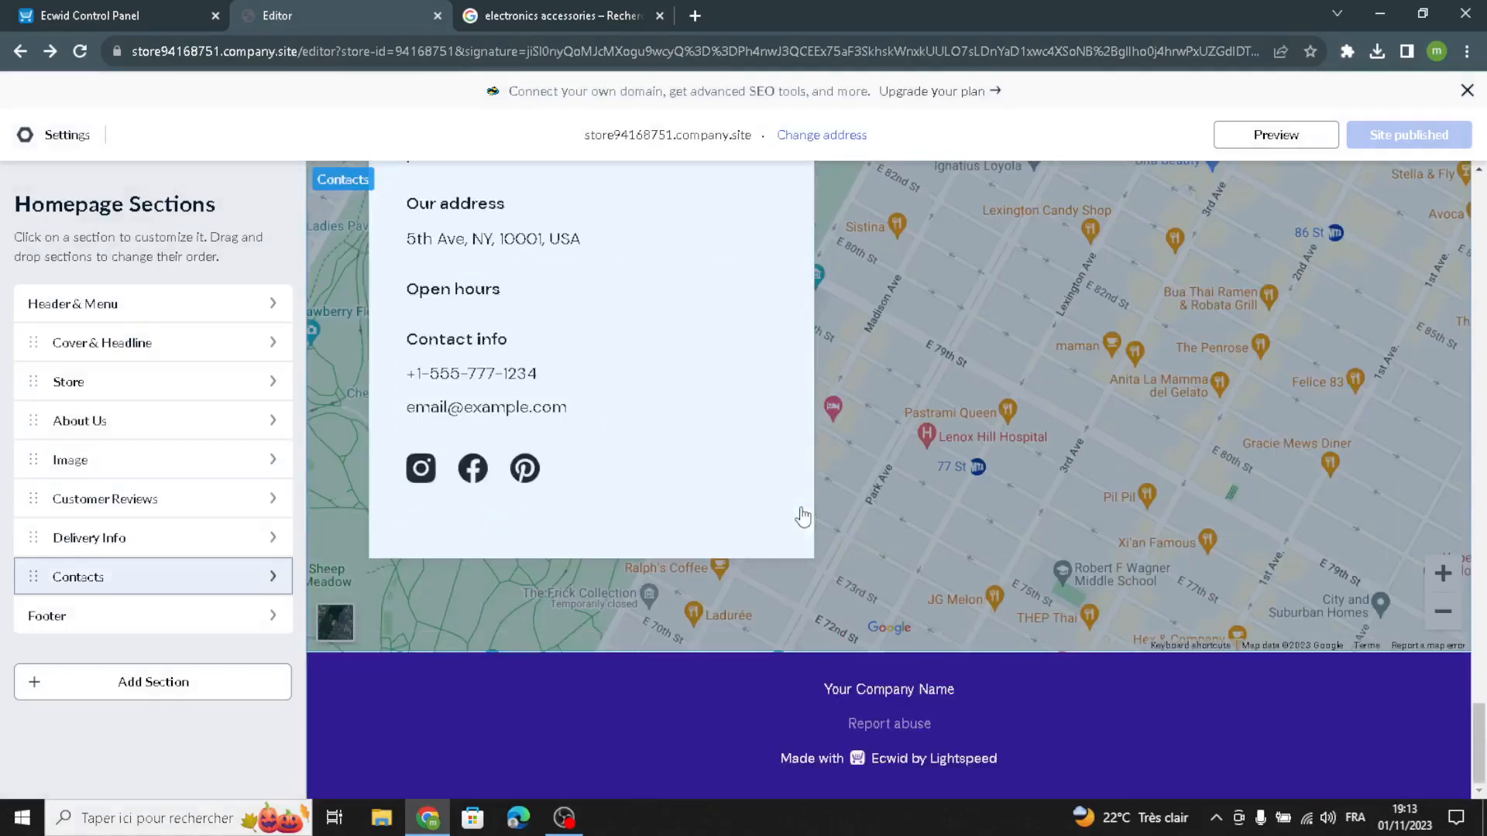